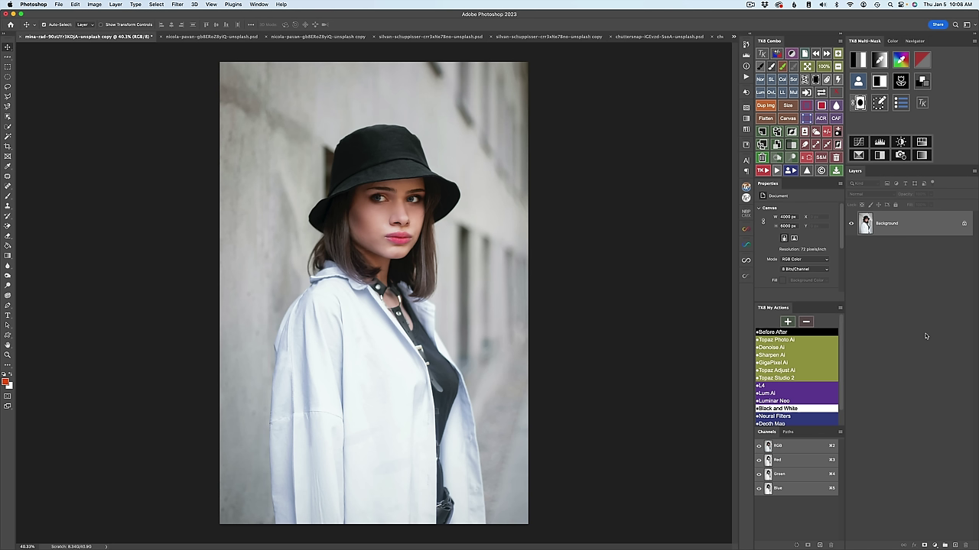
Generate an RGB luminosity mask from the portrait, compare midtone masks 1, 2 and 3, and settle on midtone mask 2.
click(558, 222)
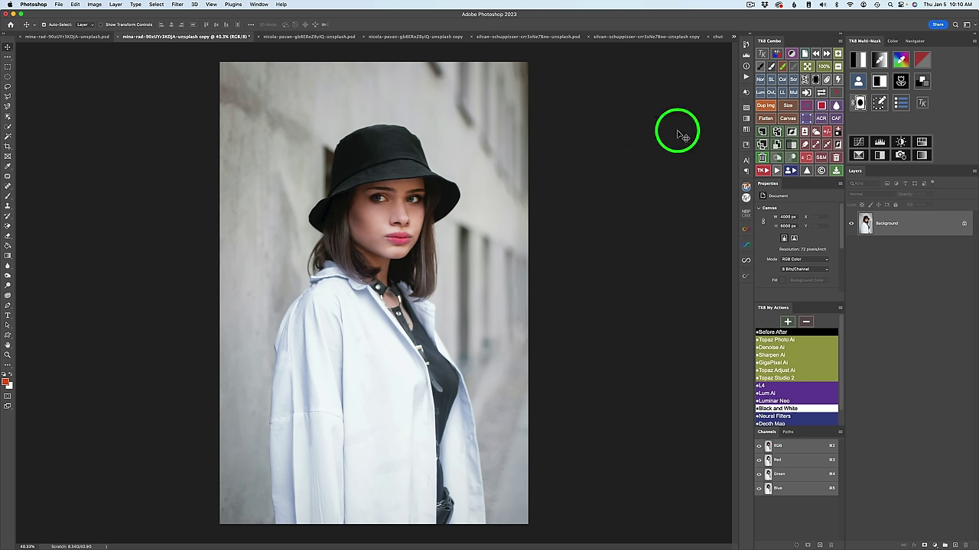
click(859, 60)
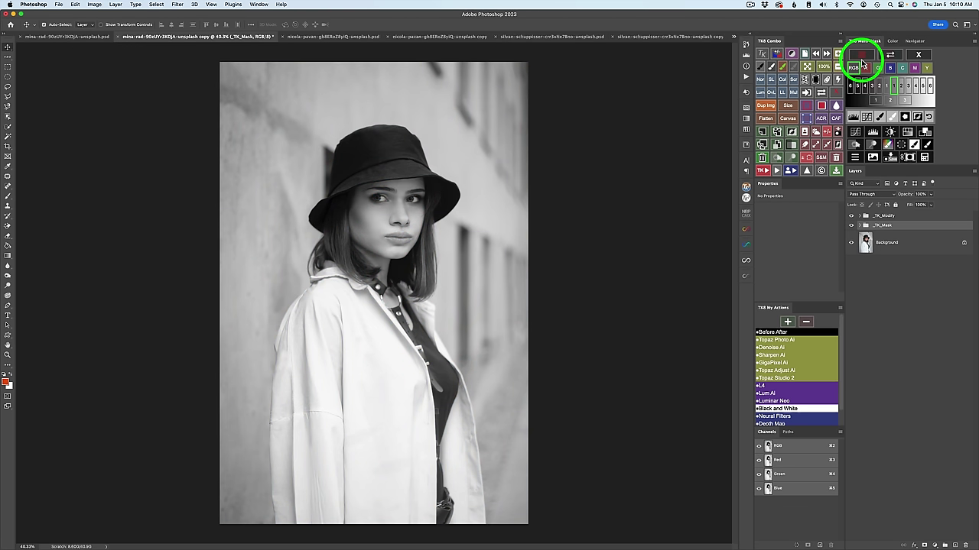
click(876, 100)
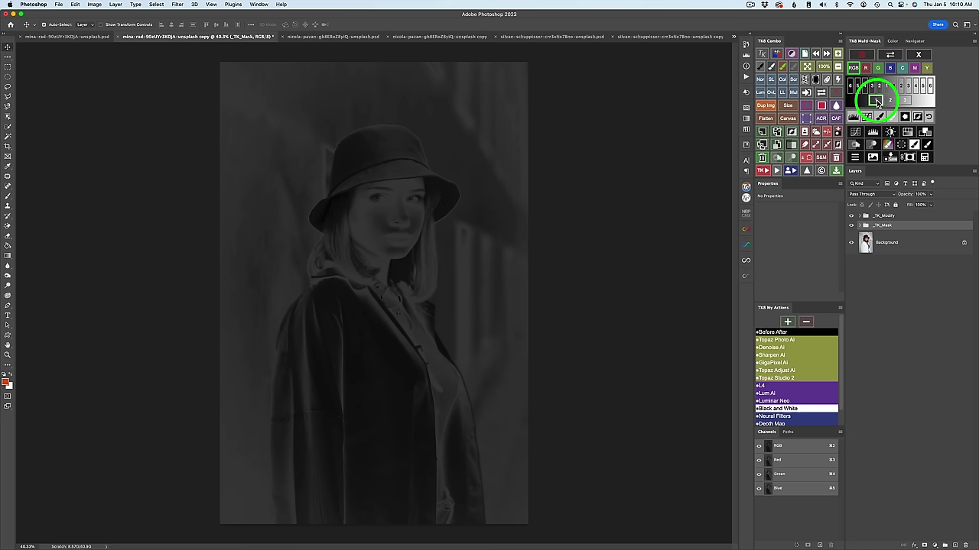
click(890, 100)
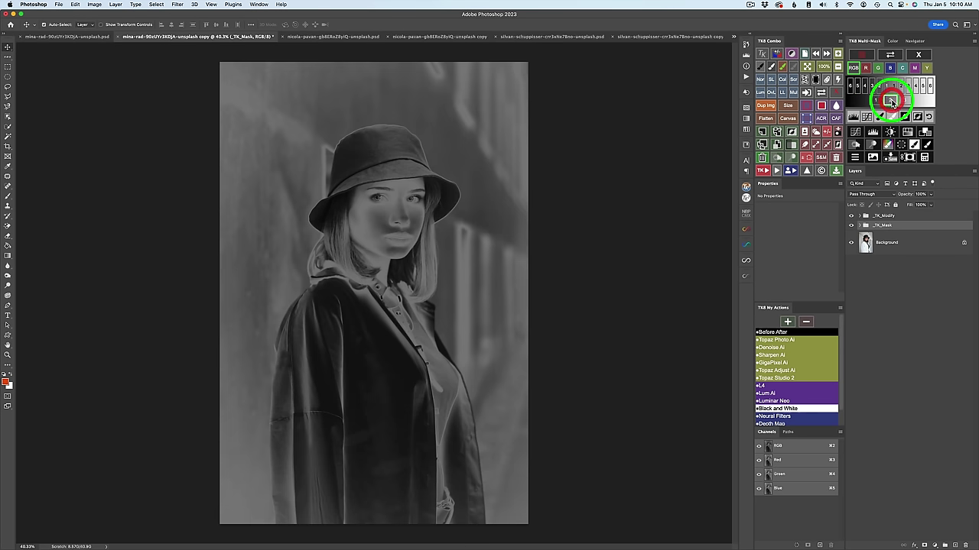
click(904, 100)
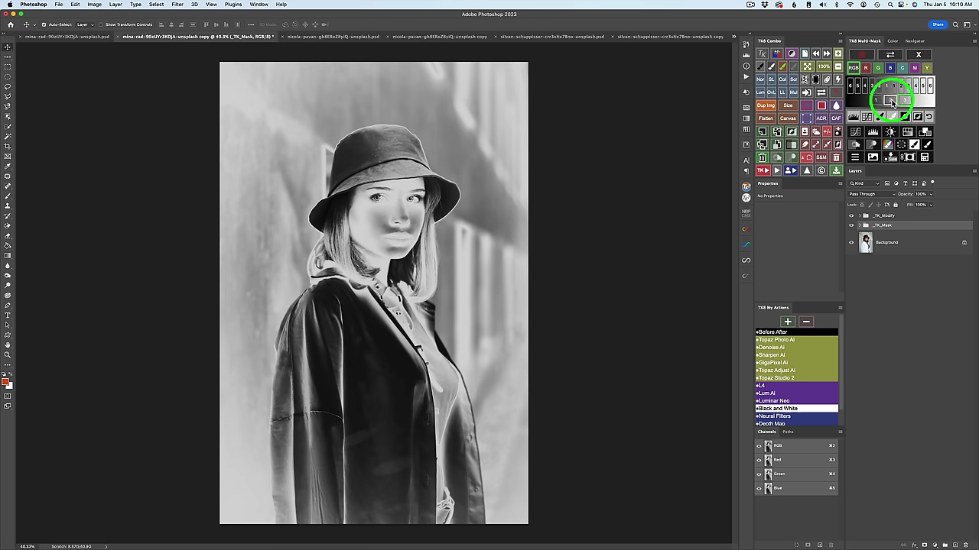
click(890, 101)
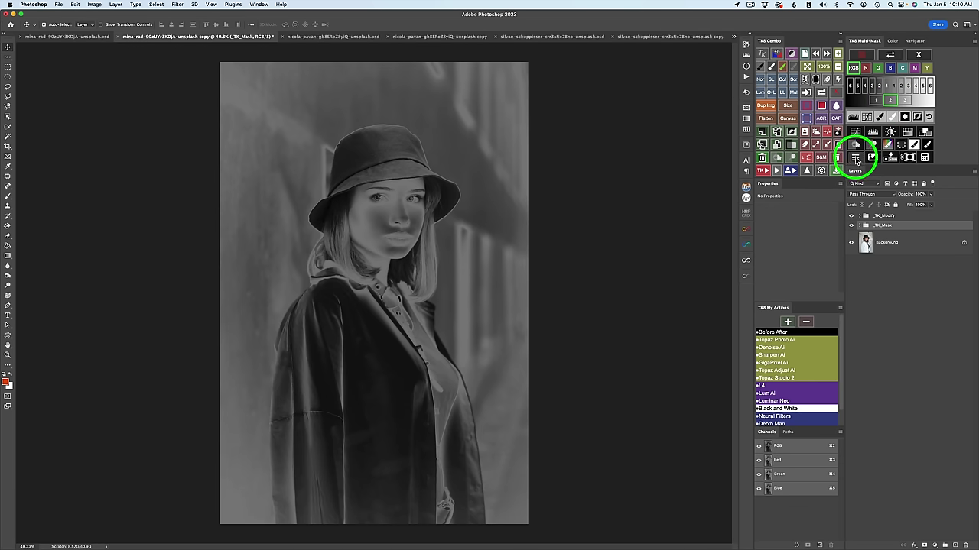
Output the midtone mask to a Solid Color fill layer and set its color to orange #f2a80a.
click(856, 158)
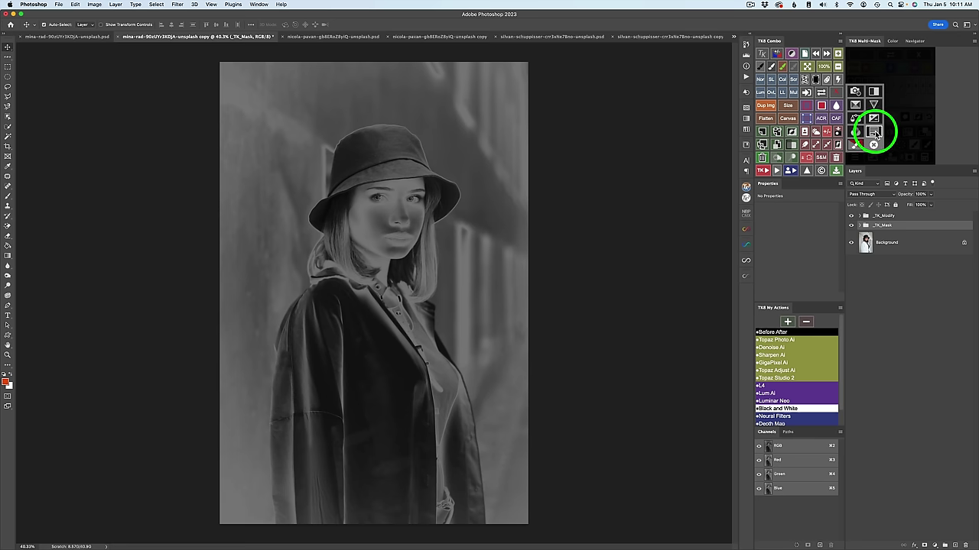
click(875, 131)
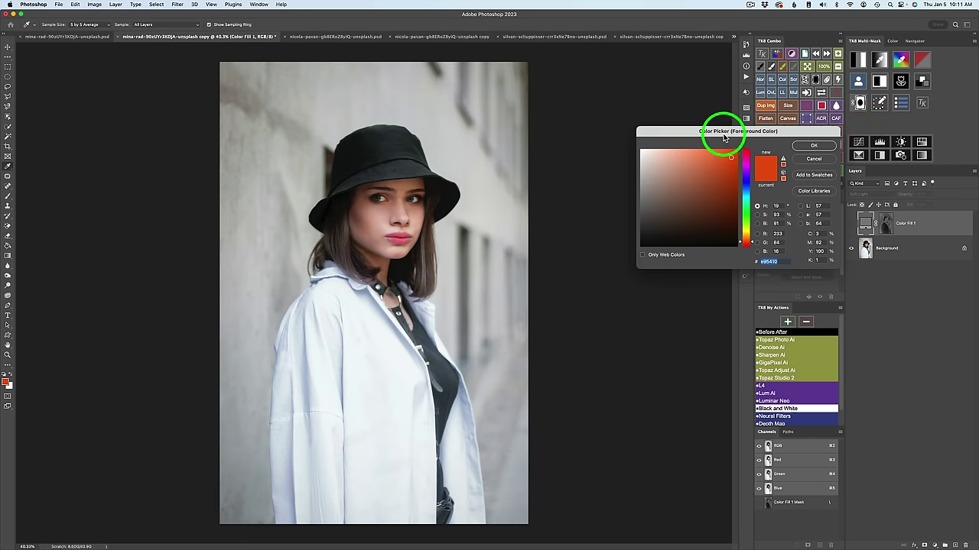
click(394, 201)
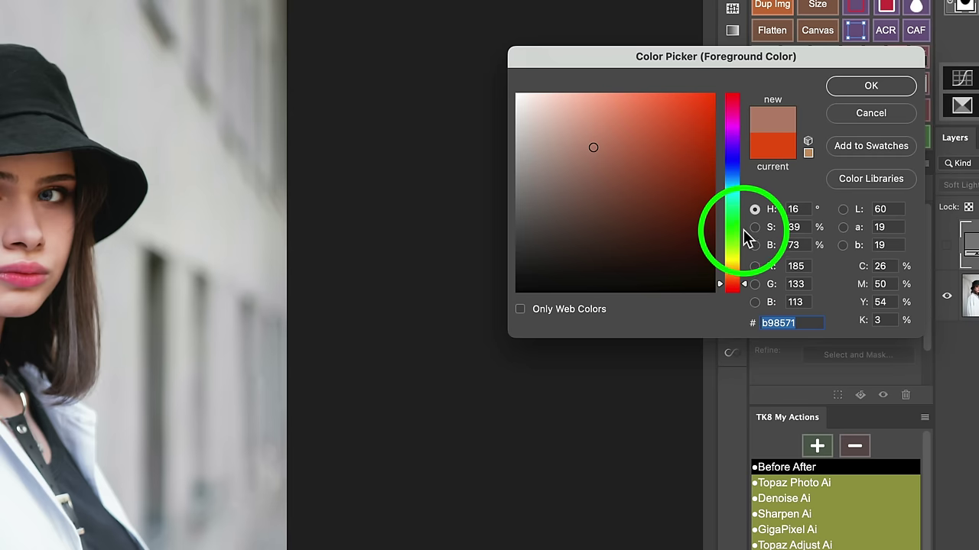
mouse_move(747, 283)
mouse_down()
mouse_move(748, 97)
mouse_move(743, 263)
mouse_up()
mouse_move(604, 147)
mouse_down()
mouse_move(595, 148)
mouse_move(676, 129)
mouse_move(705, 103)
mouse_up()
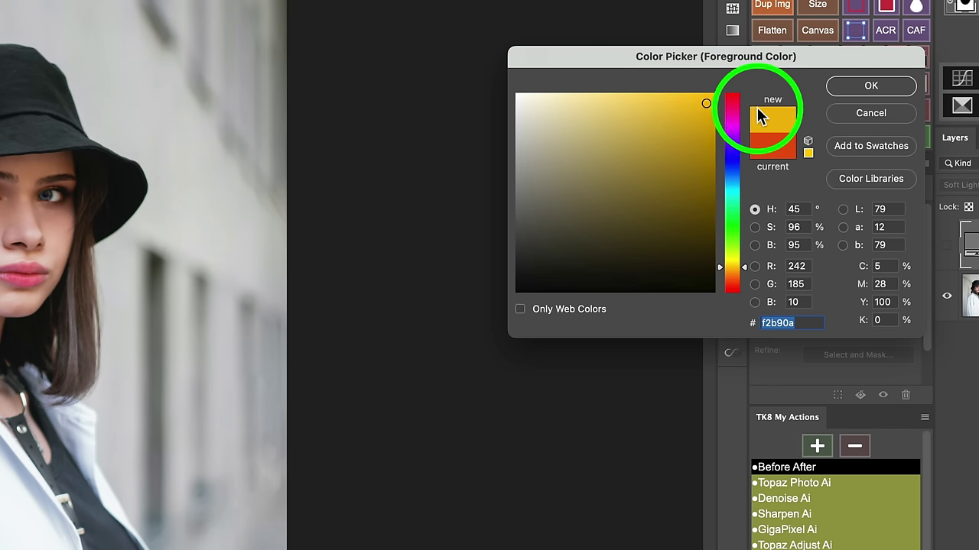
drag(744, 267, 744, 269)
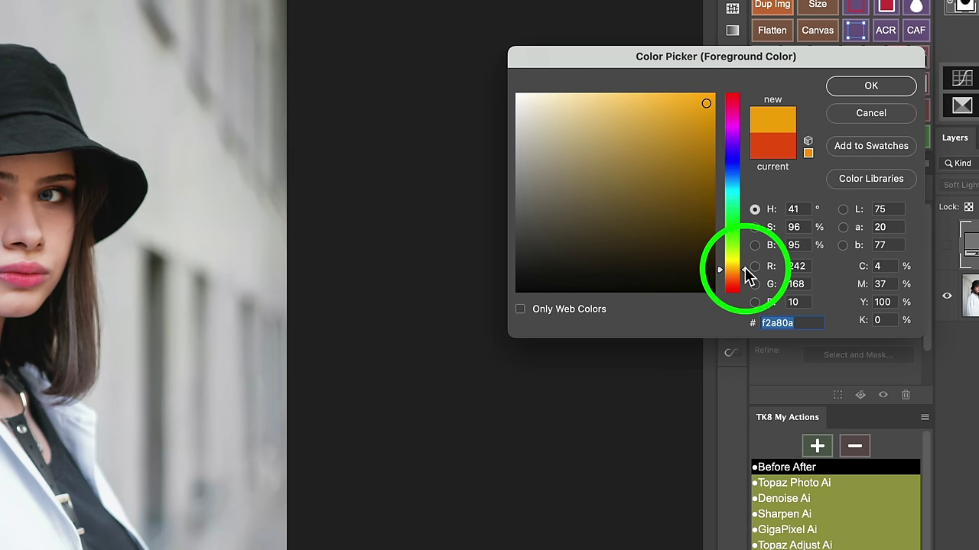
click(863, 84)
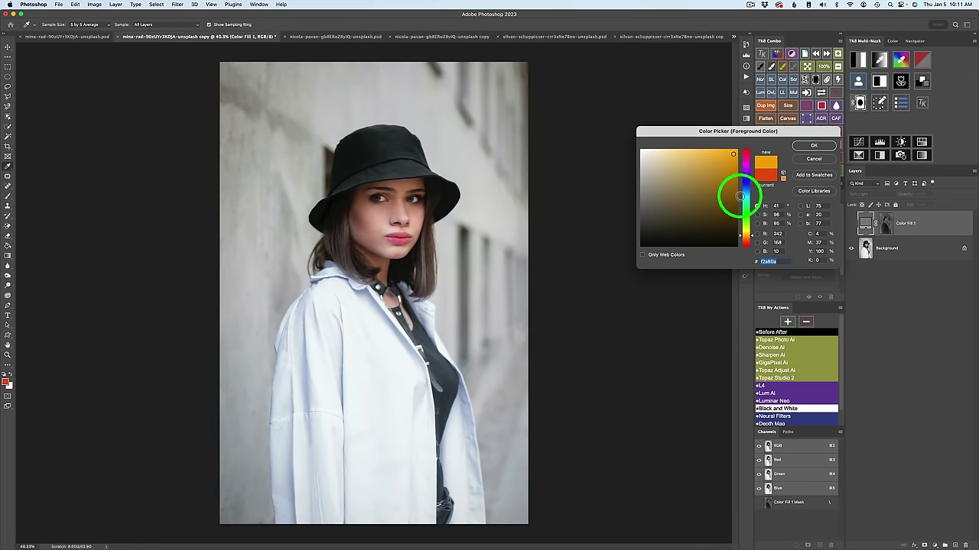
click(813, 146)
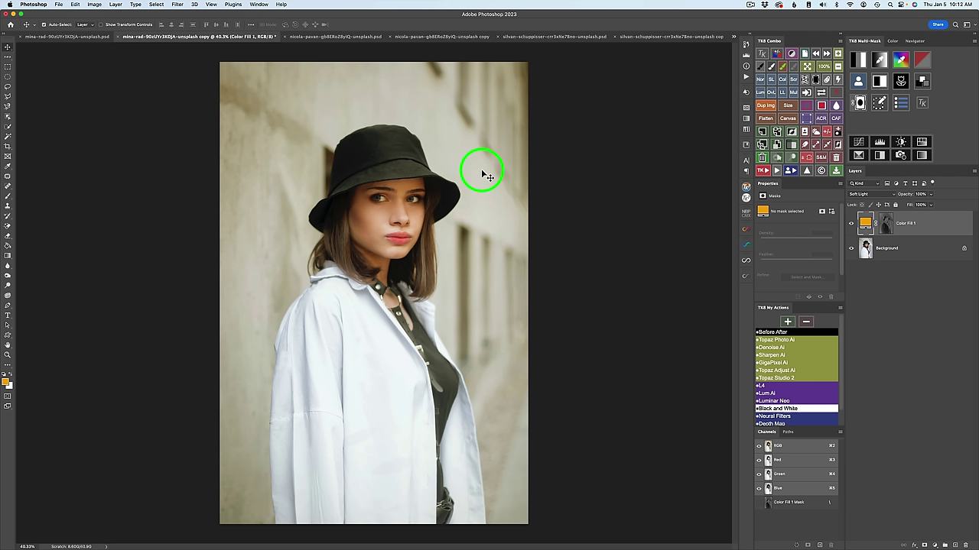
Change the fill layer's color to reddish orange #e85f15 and compare the portrait with that layer hidden and shown.
double_click(864, 223)
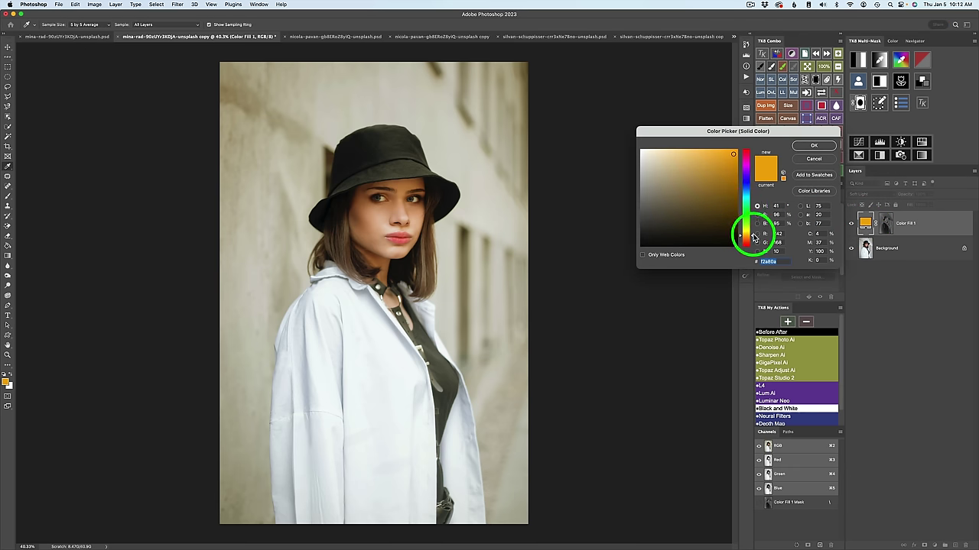
drag(753, 240, 752, 155)
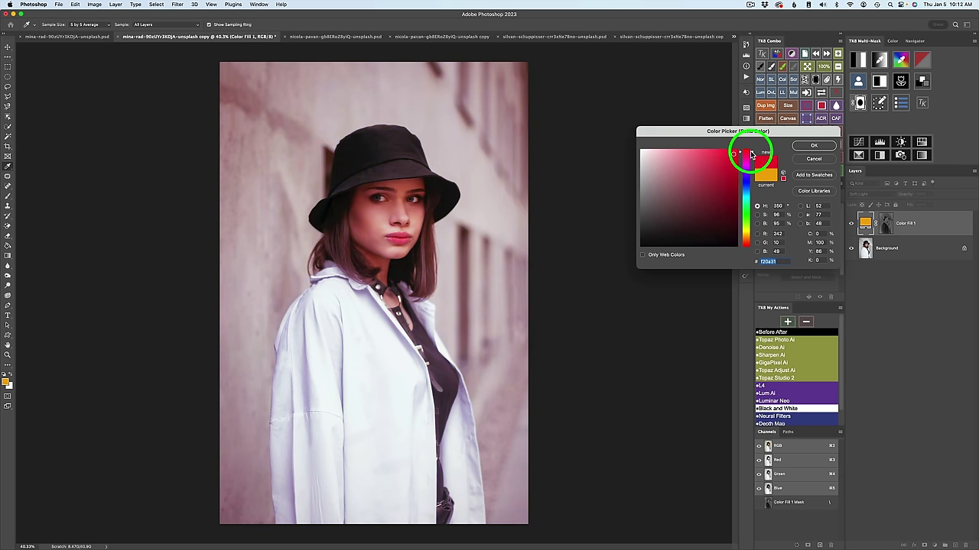
drag(752, 195, 753, 243)
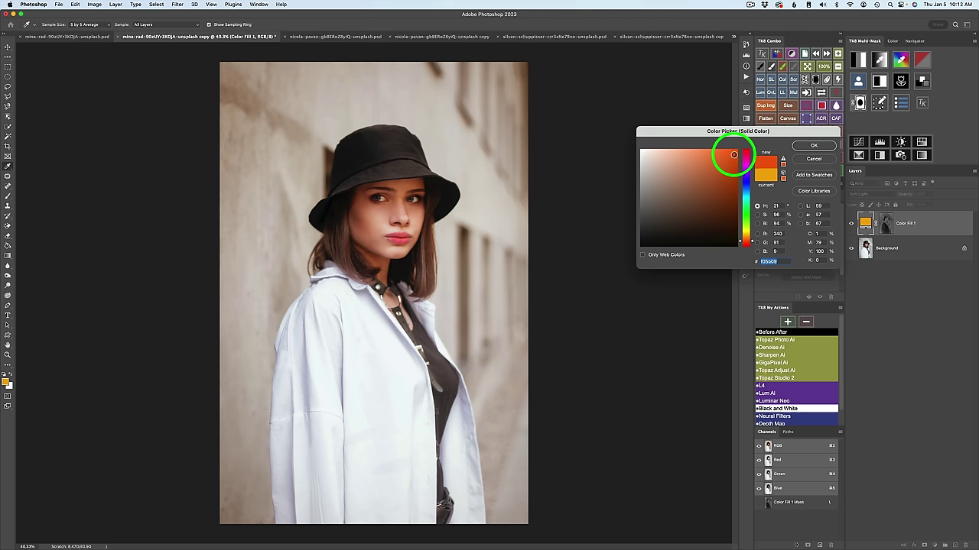
mouse_move(733, 155)
mouse_down()
mouse_move(712, 155)
mouse_move(728, 158)
mouse_up()
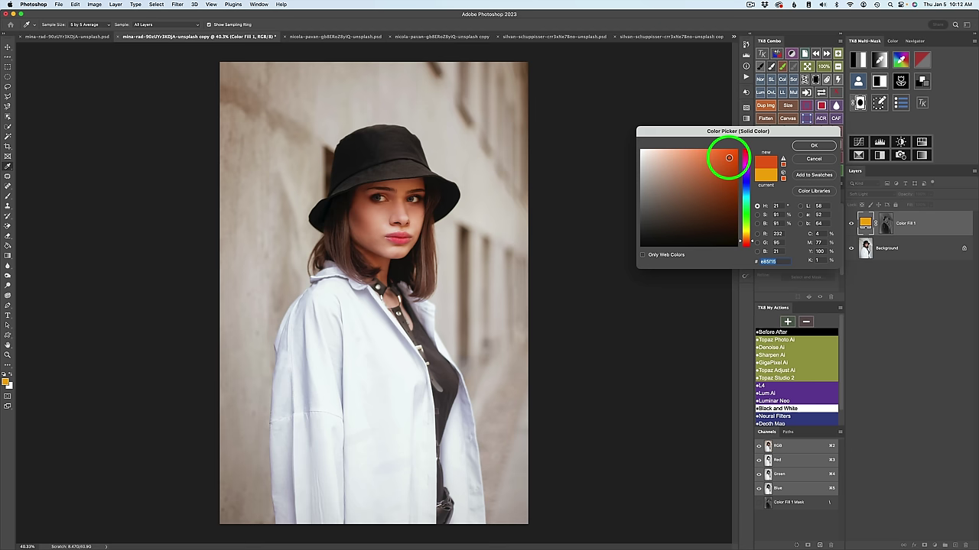
click(813, 145)
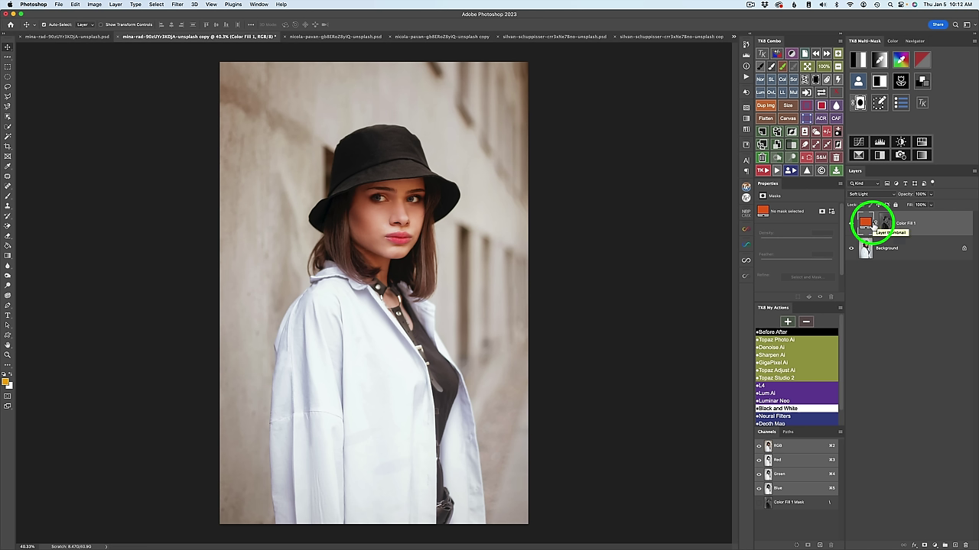
click(851, 227)
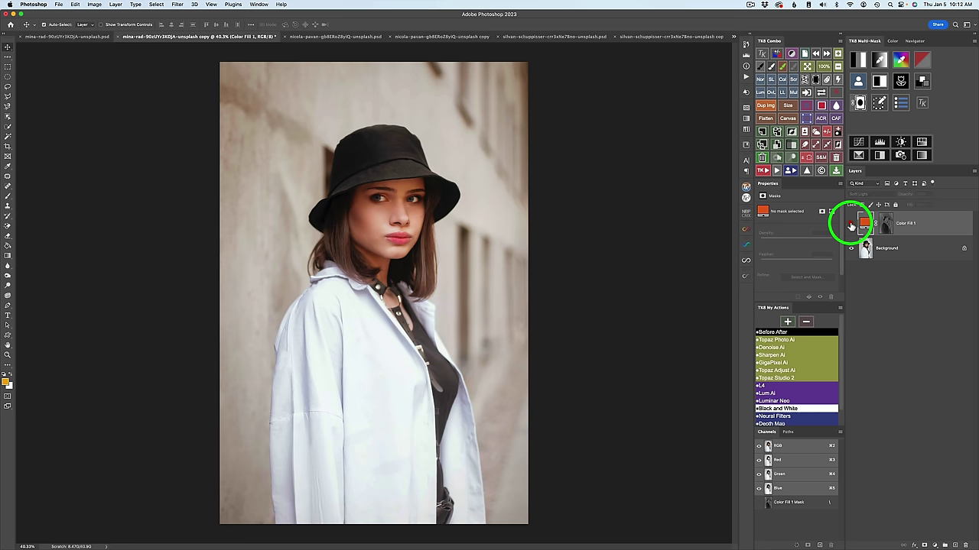
click(851, 226)
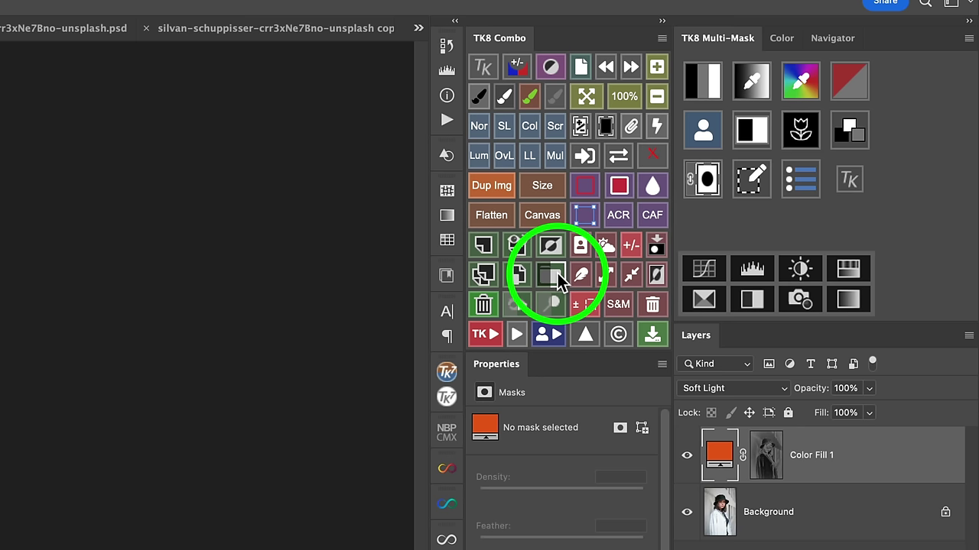
Put the color fill layer into a group with a white layer mask and create a selection of the woman with the fill layer active.
click(557, 276)
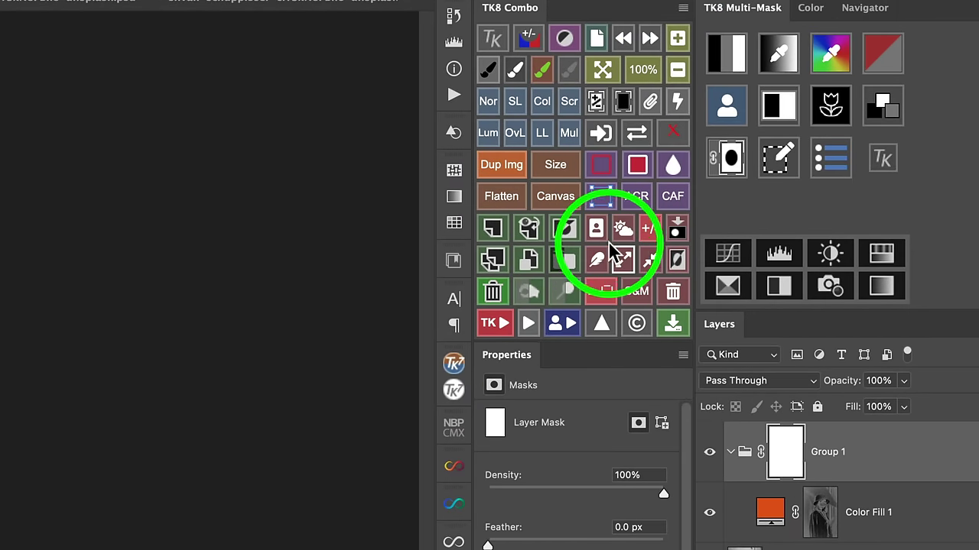
click(599, 231)
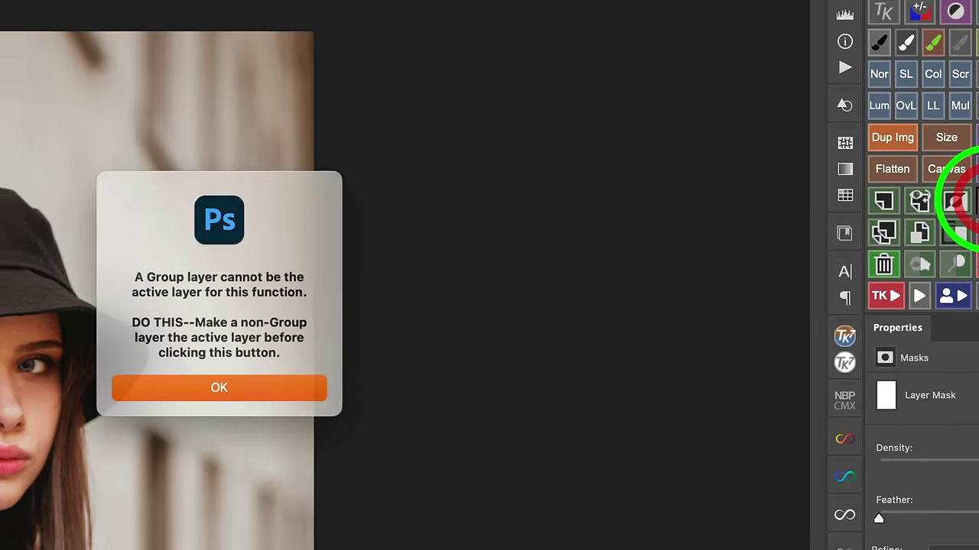
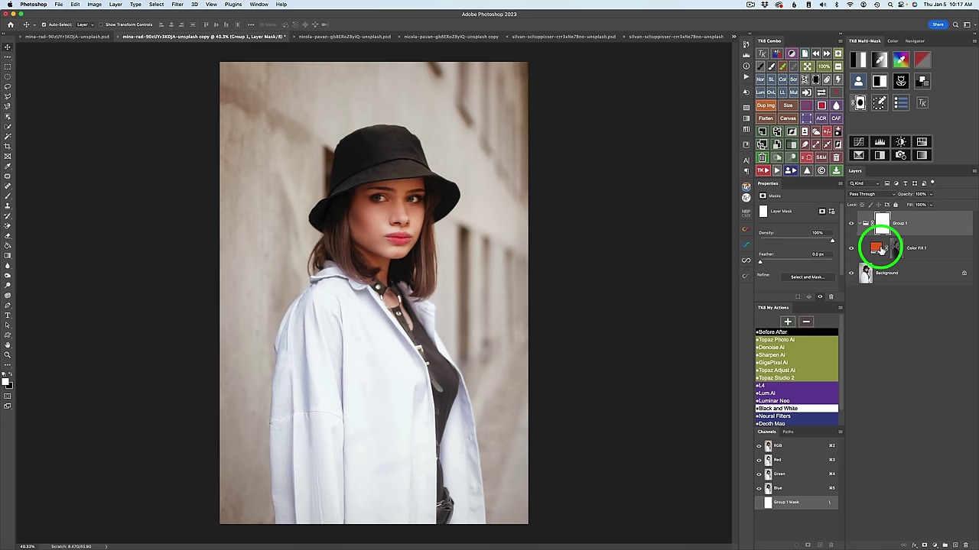
click(875, 248)
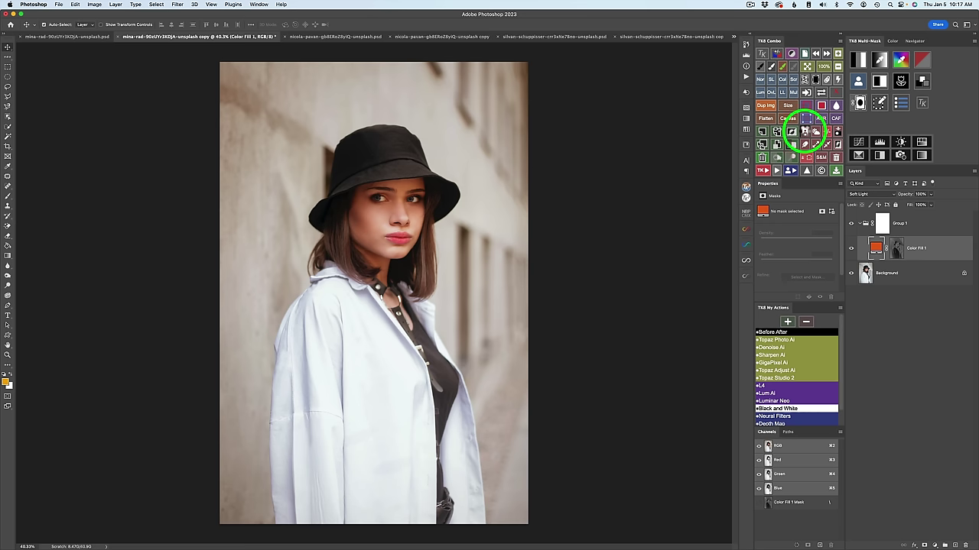
click(805, 132)
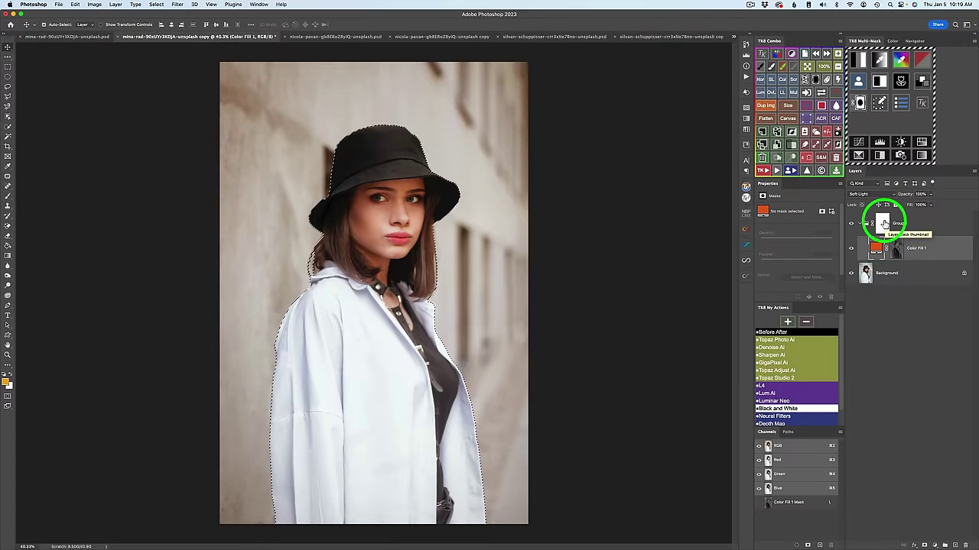
Turn the active selection into a mask and apply it to the group's layer mask so the tint is excluded from the woman.
click(884, 223)
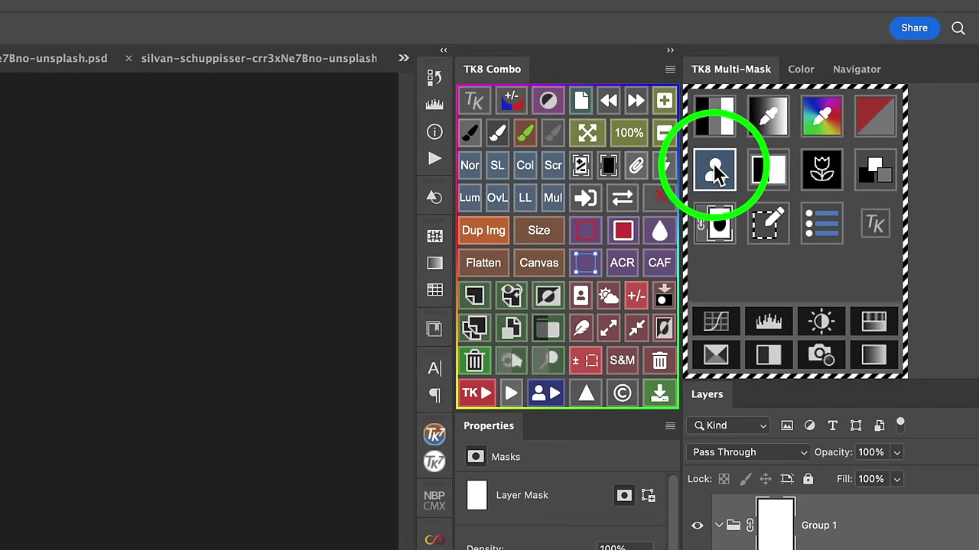
click(715, 168)
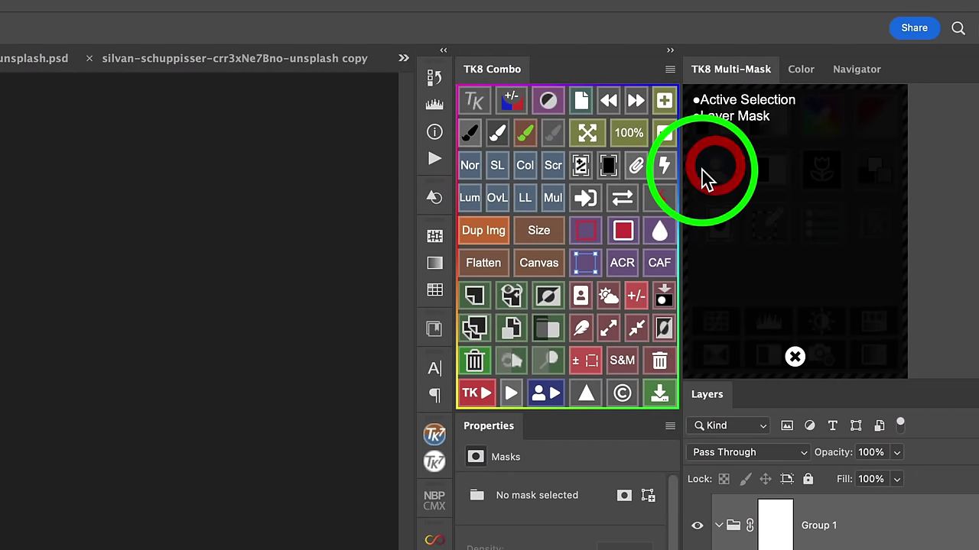
click(742, 99)
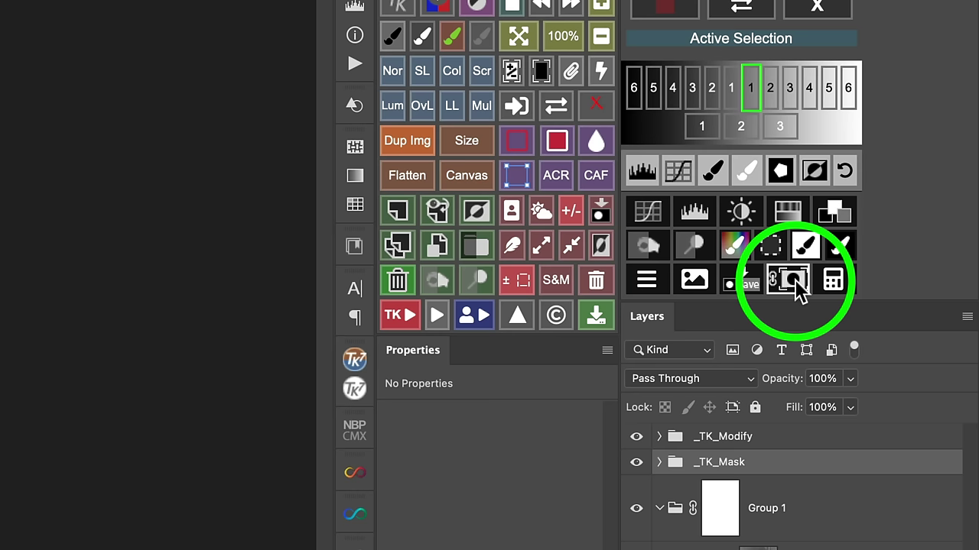
click(794, 283)
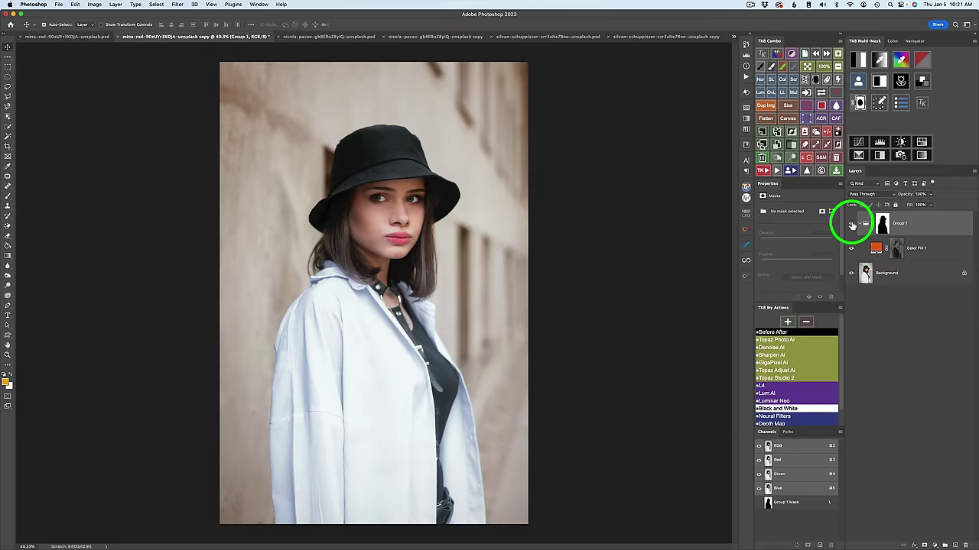
Compare the portrait with the masked tint group hidden and shown.
click(852, 224)
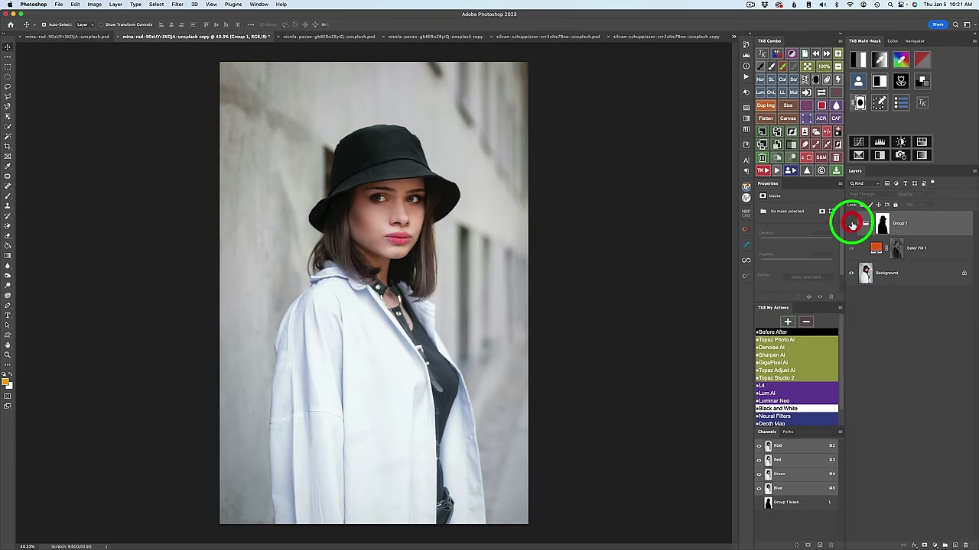
click(852, 224)
click(852, 224)
click(852, 224)
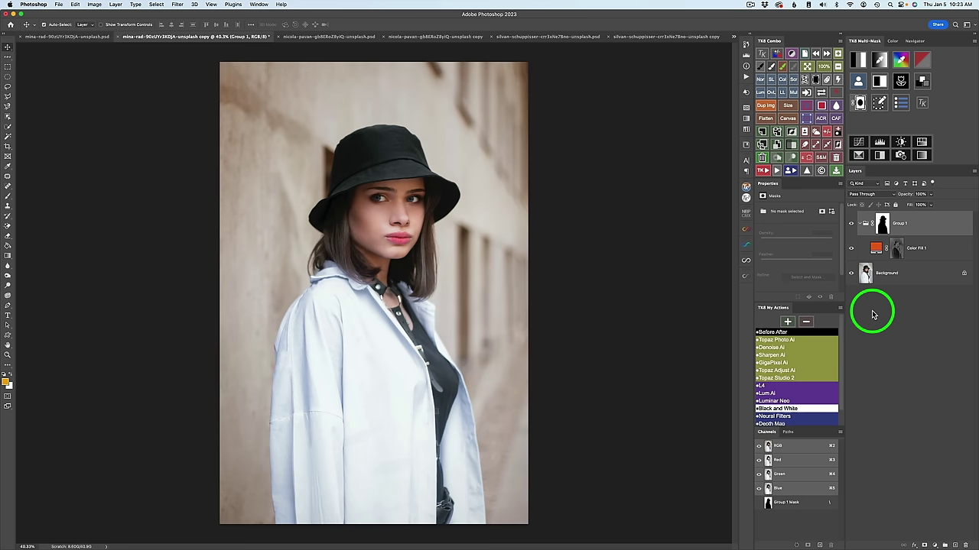
Try the Color and Overlay blend modes on the fill layer inside the group, and return it to Soft Light.
click(876, 249)
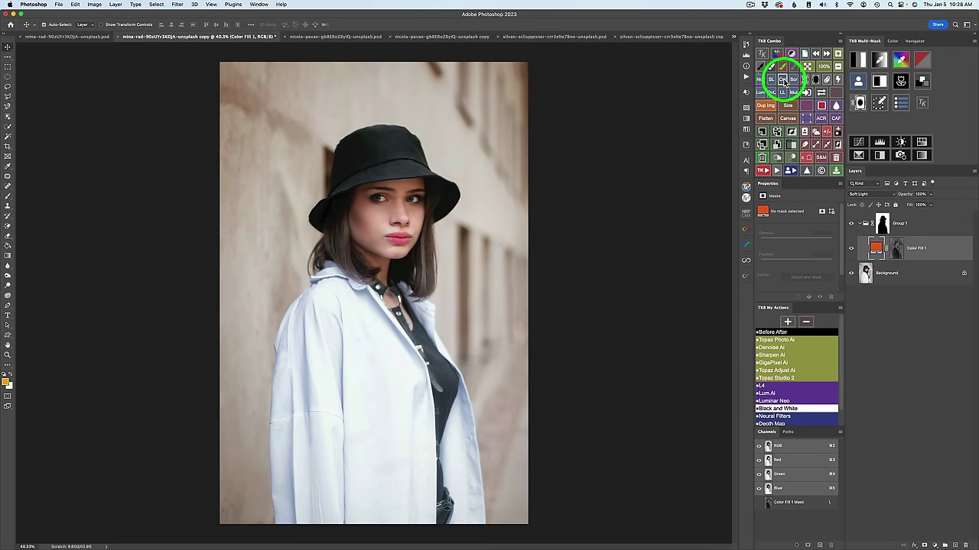
click(784, 80)
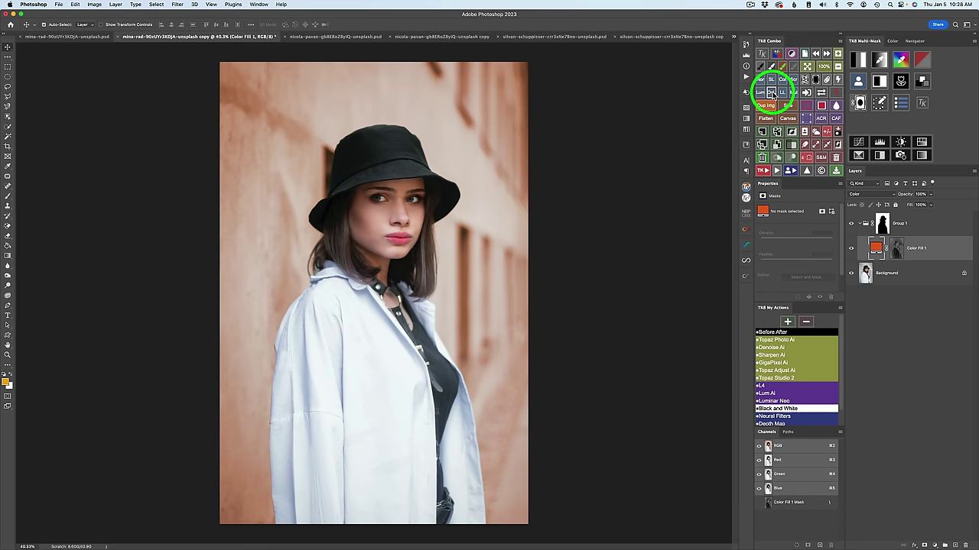
click(771, 93)
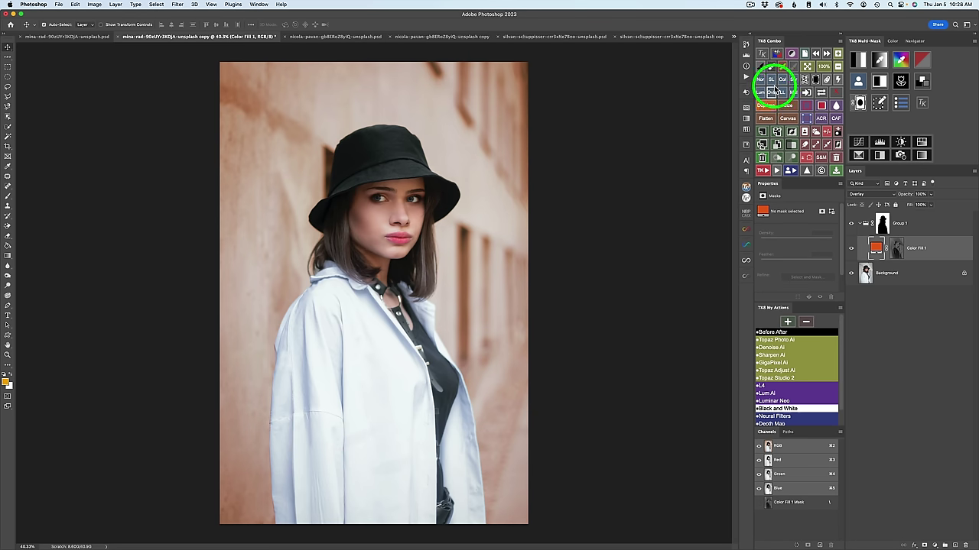
click(772, 79)
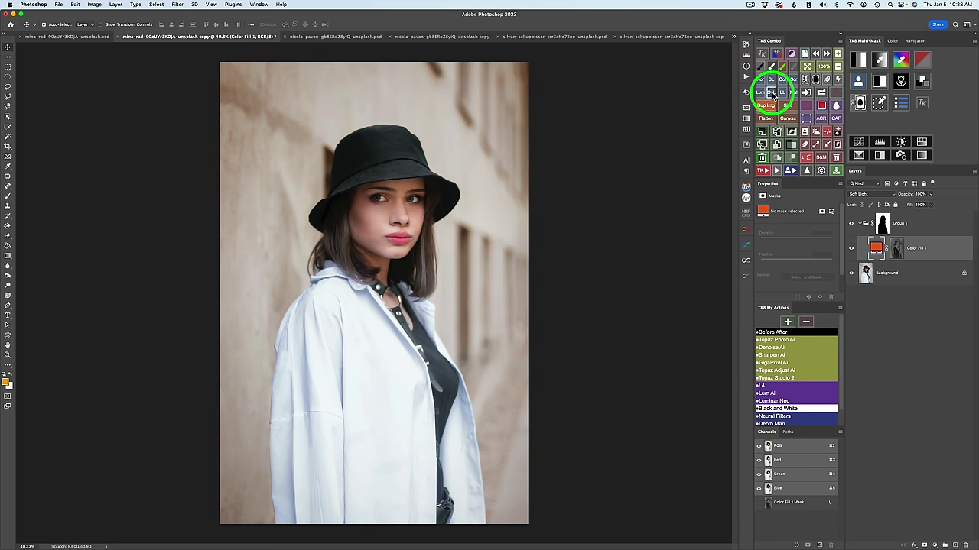
Try the Overlay and Linear Light blend modes on the fill layer, with Linear Light at 100% and 54% fill, and return to Soft Light.
click(772, 93)
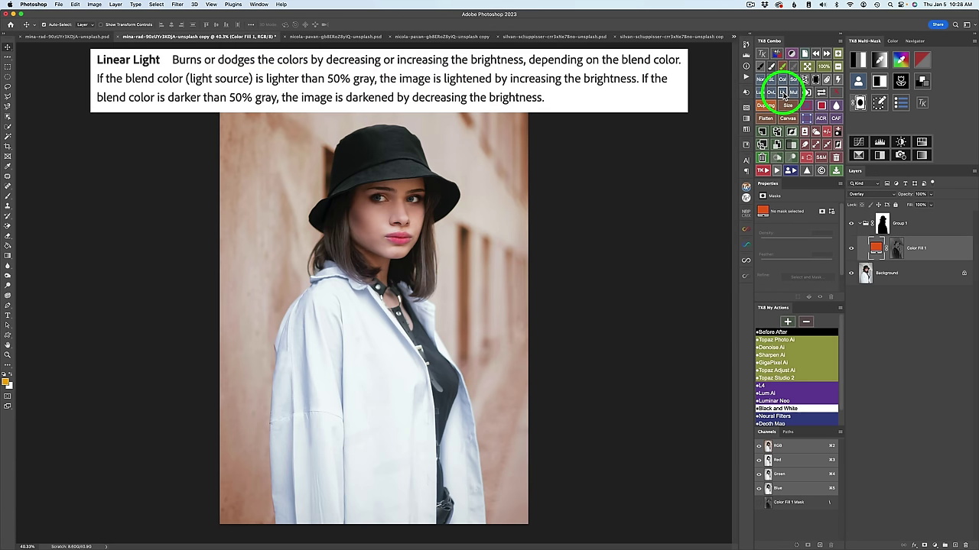
click(783, 93)
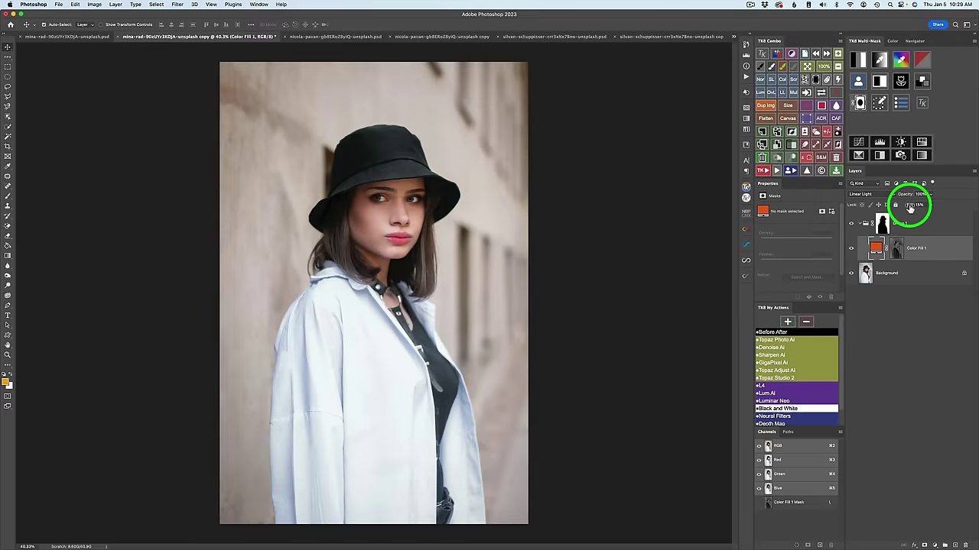
drag(780, 250, 968, 299)
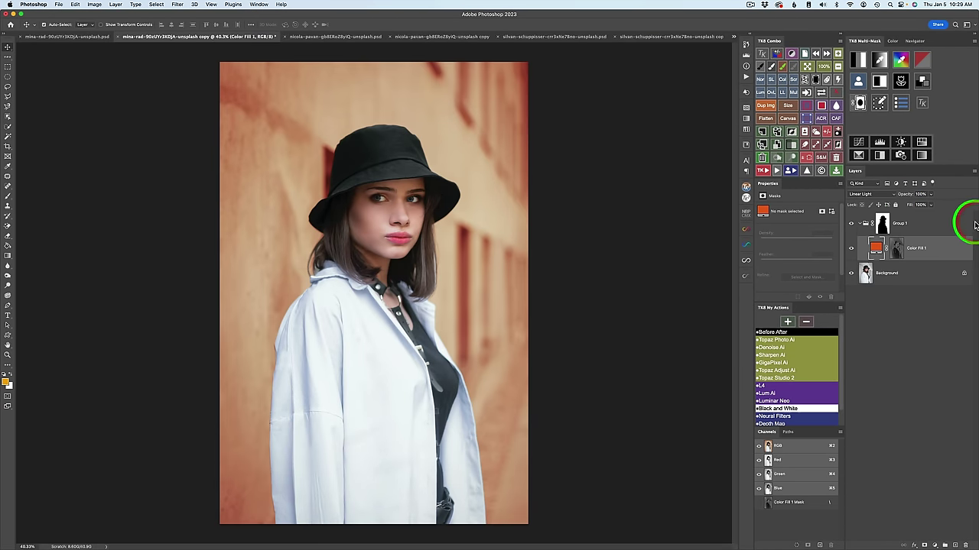
drag(908, 208, 828, 200)
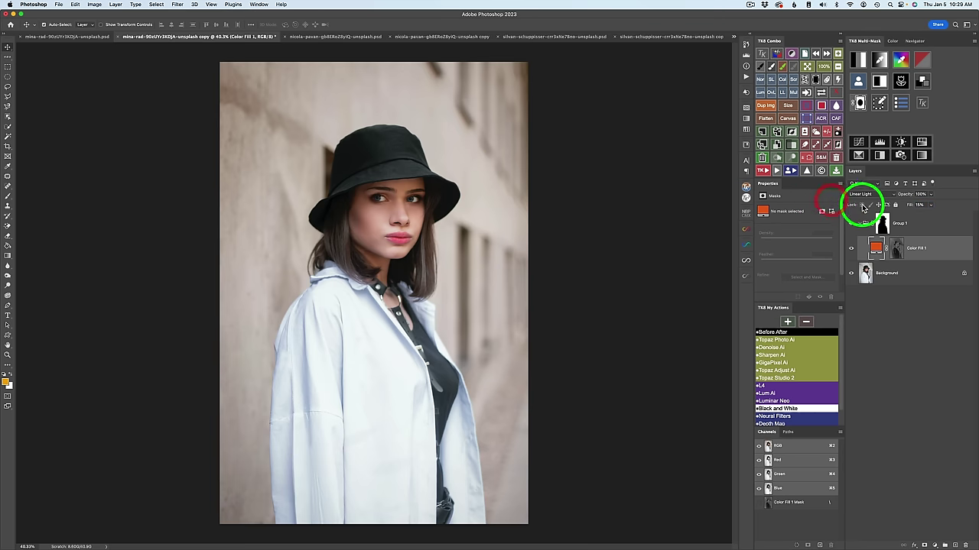
click(915, 206)
text(64)
key(Return)
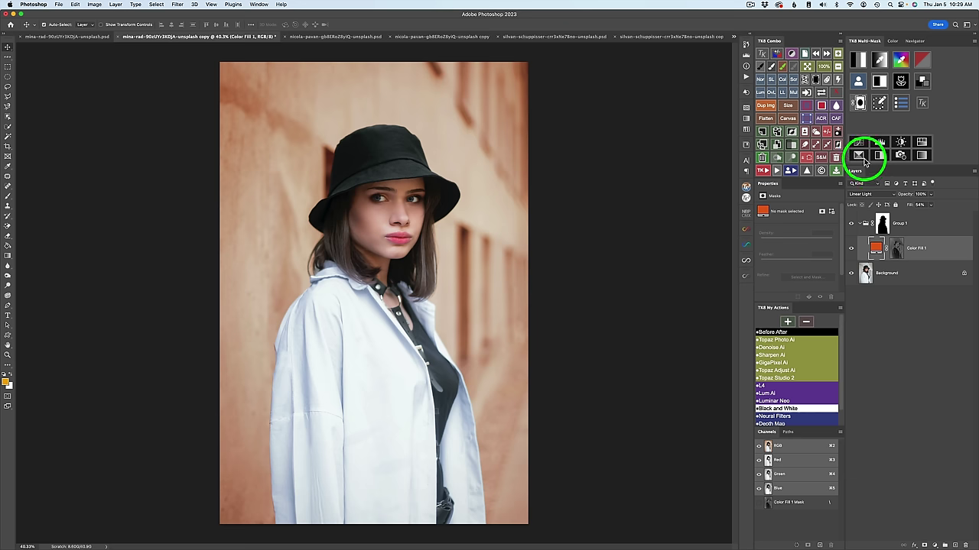
click(771, 80)
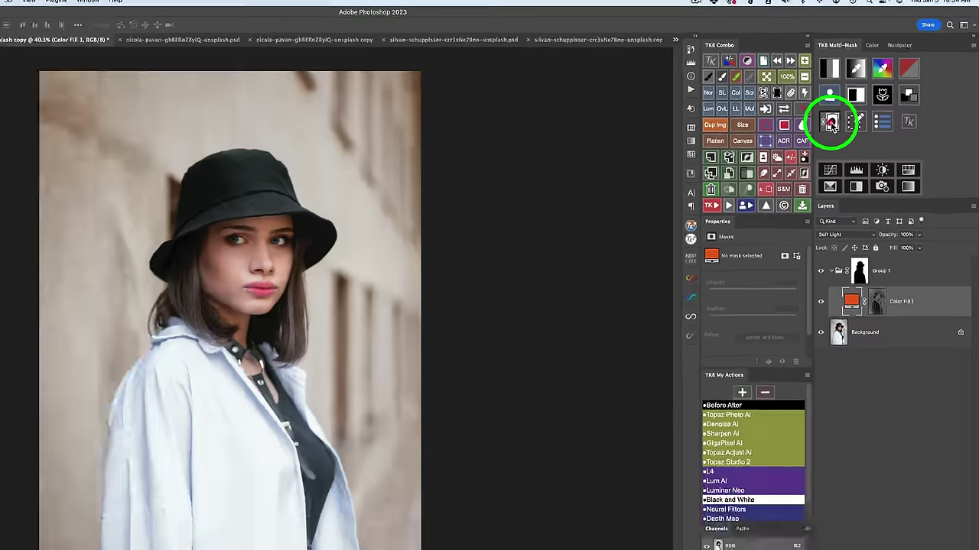
Adjust the fill layer's mask, trying Midtones 3, Lights 1, Darks 1 and Darks 4 before applying the Midtones 2 luminosity mask.
click(645, 244)
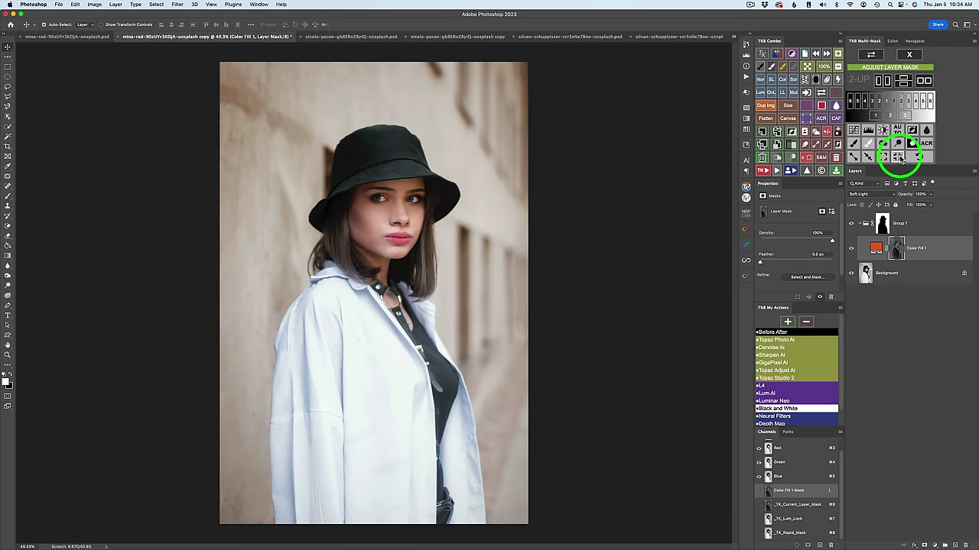
click(904, 116)
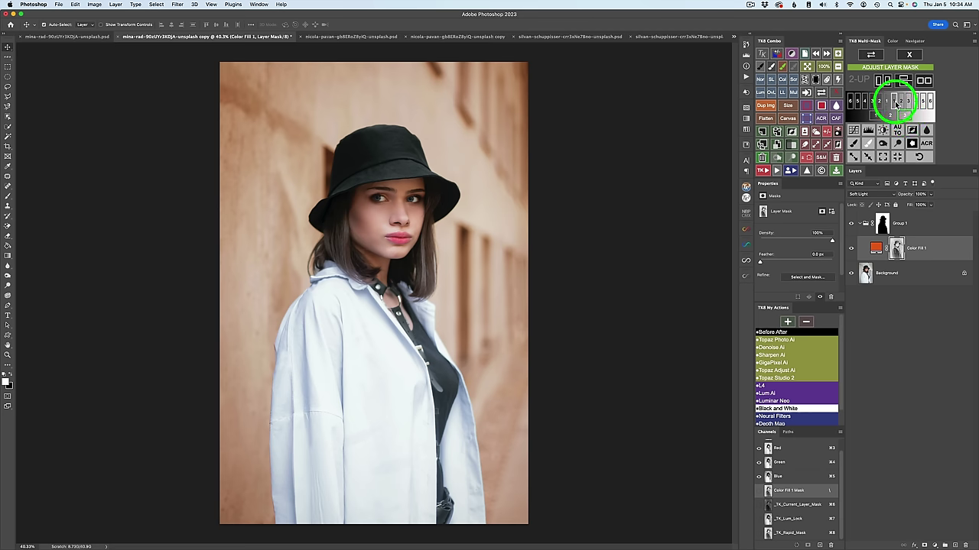
click(896, 104)
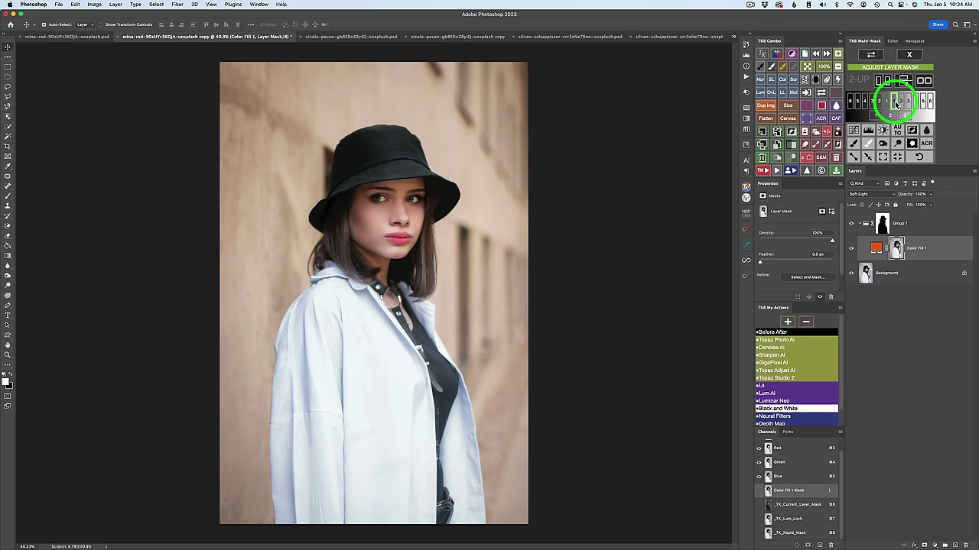
click(889, 104)
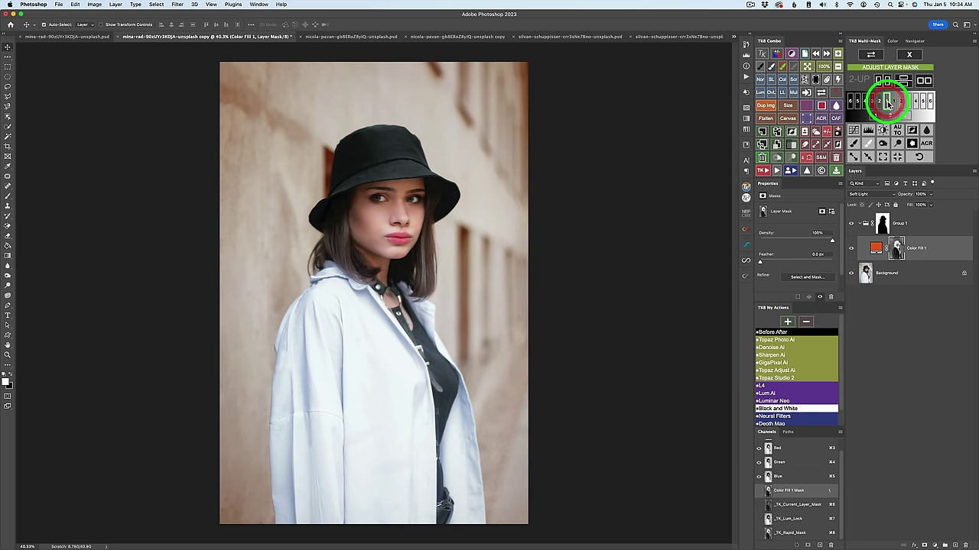
click(865, 104)
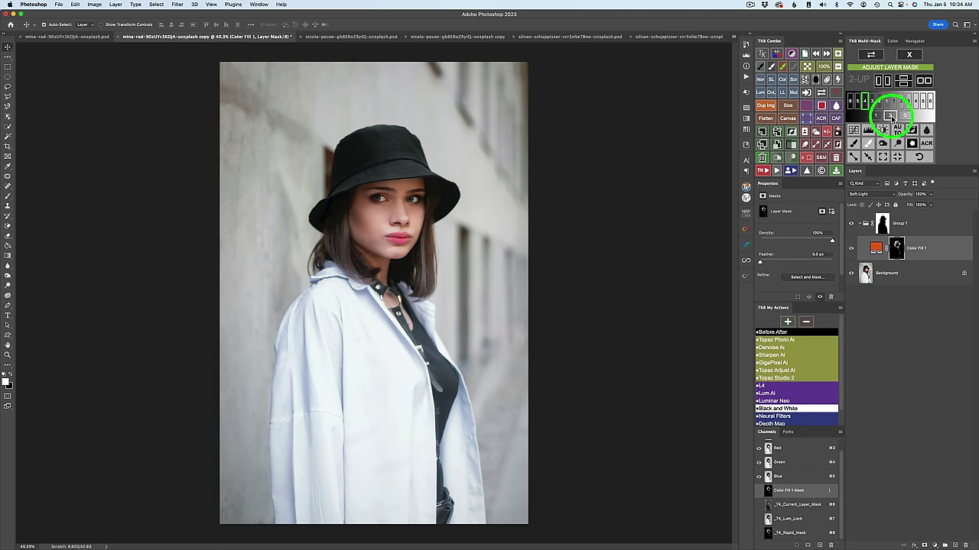
click(891, 116)
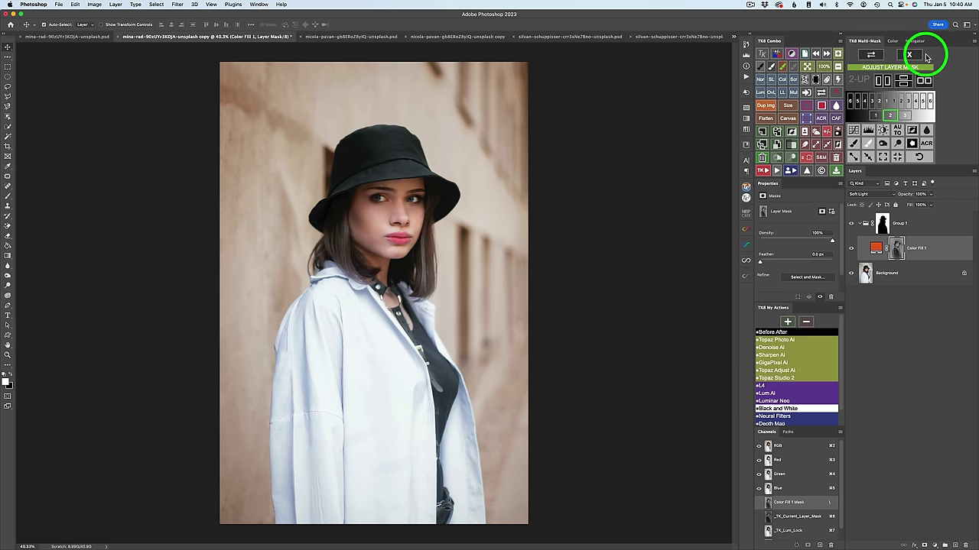
click(912, 55)
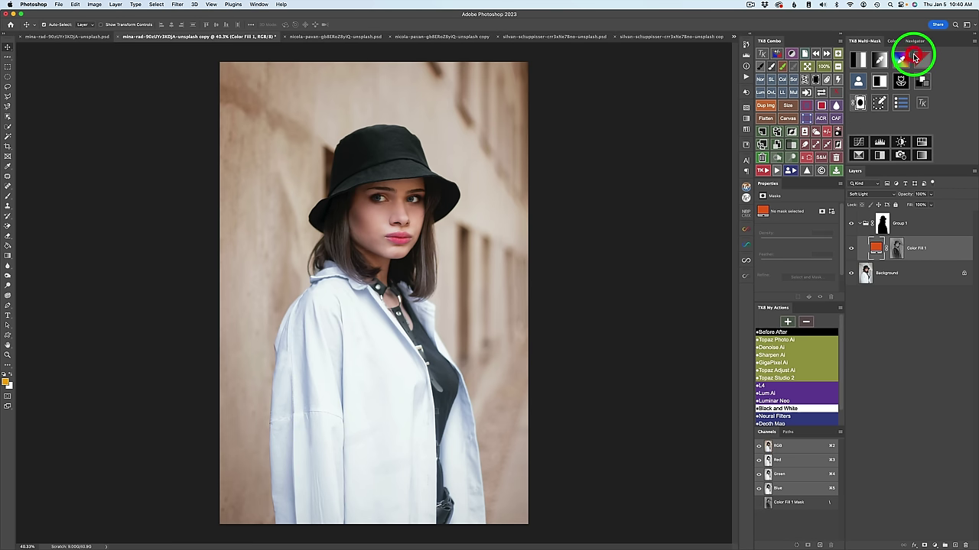
Select the masked tint group above the background layer and collapse it.
click(909, 222)
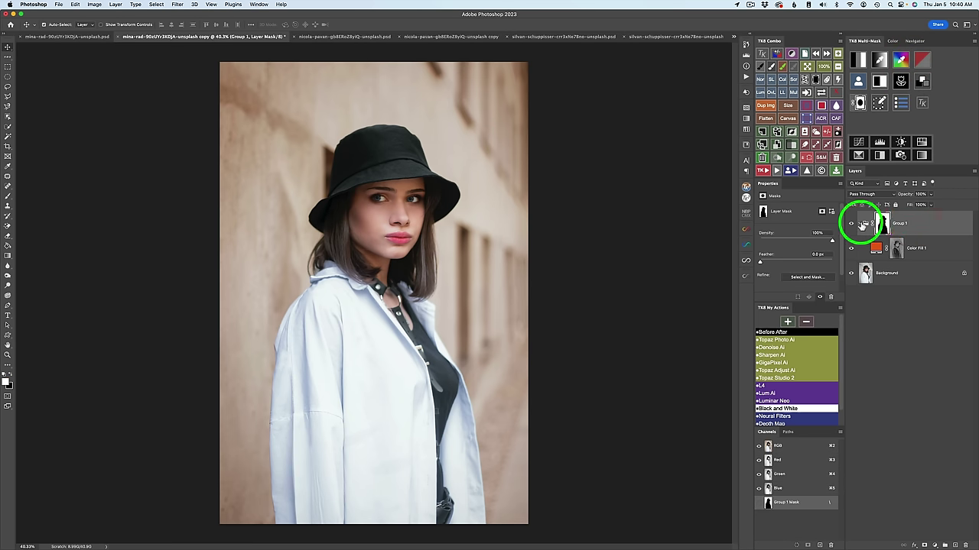
click(860, 223)
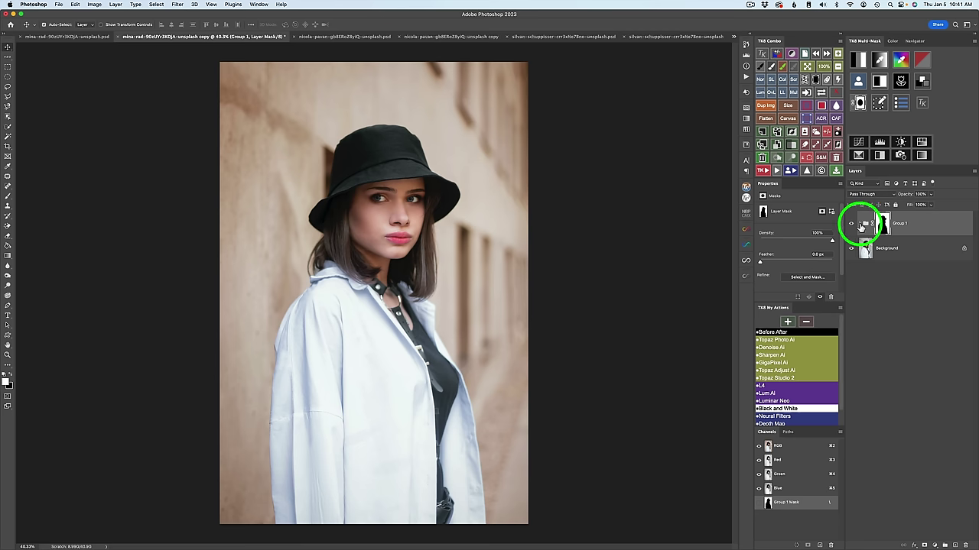
click(860, 224)
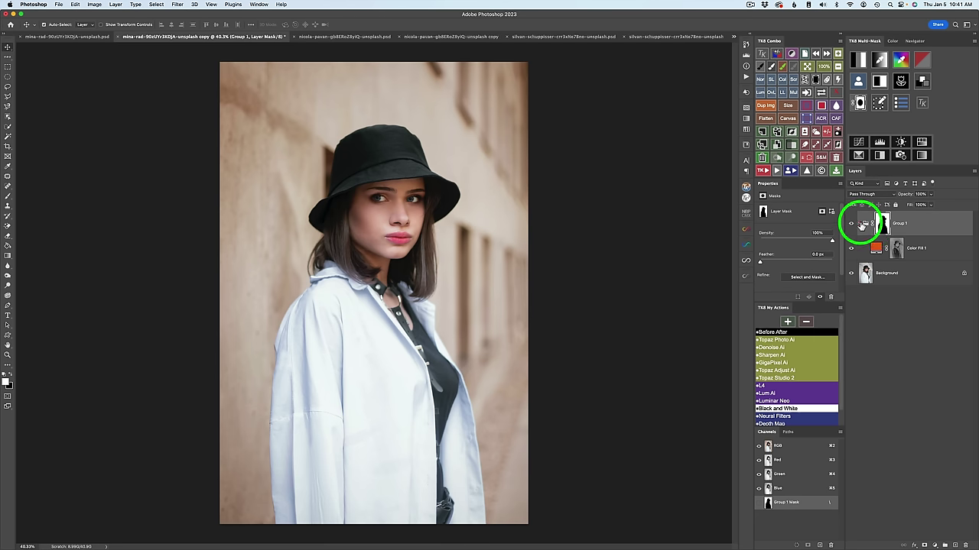
click(862, 224)
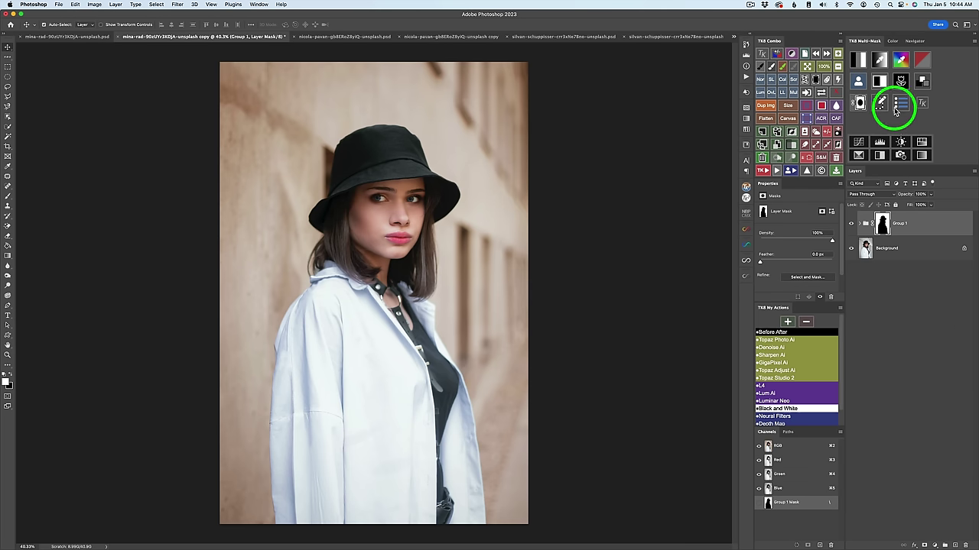
Add a solid color fill layer above the group through a Lights 1 luminosity mask, sampling the skin tone and intensifying it to #dd562a.
click(860, 61)
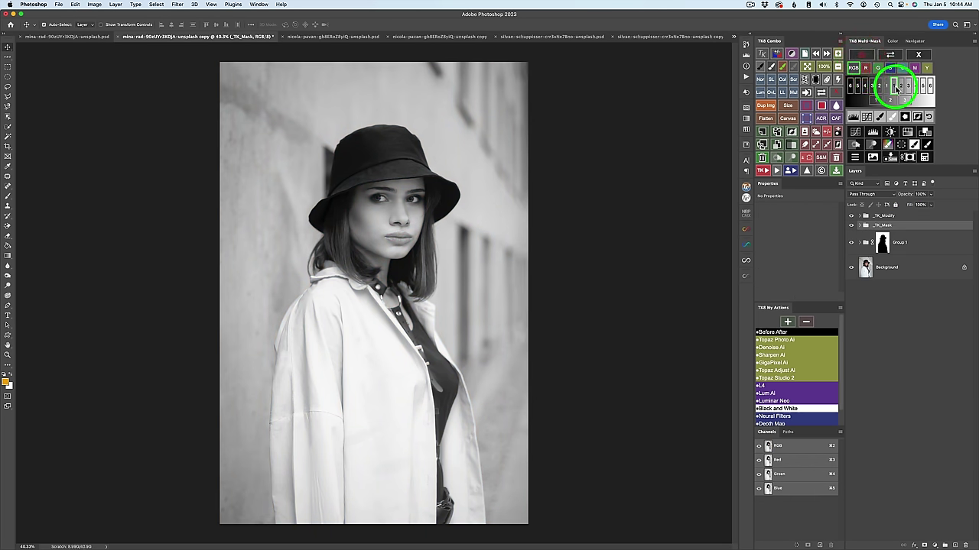
click(856, 159)
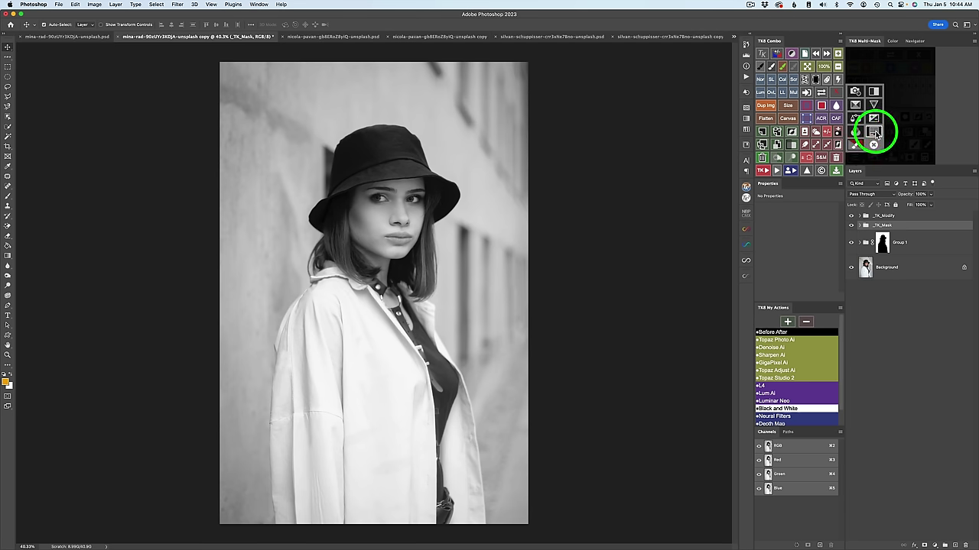
click(876, 133)
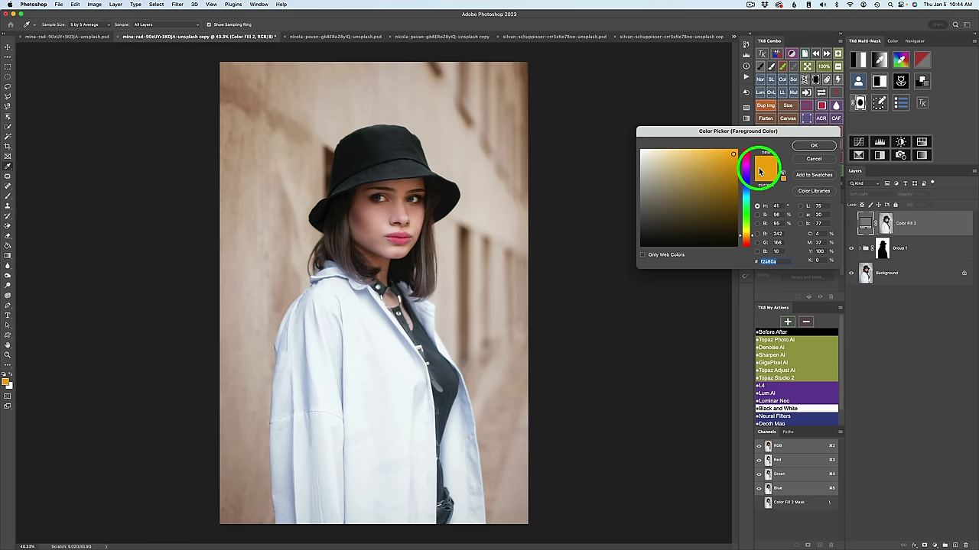
click(387, 207)
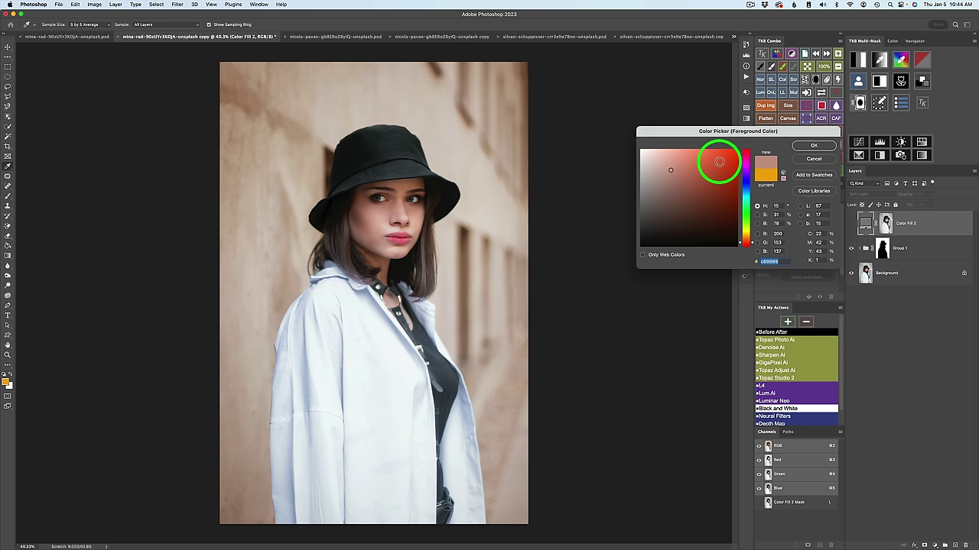
click(720, 162)
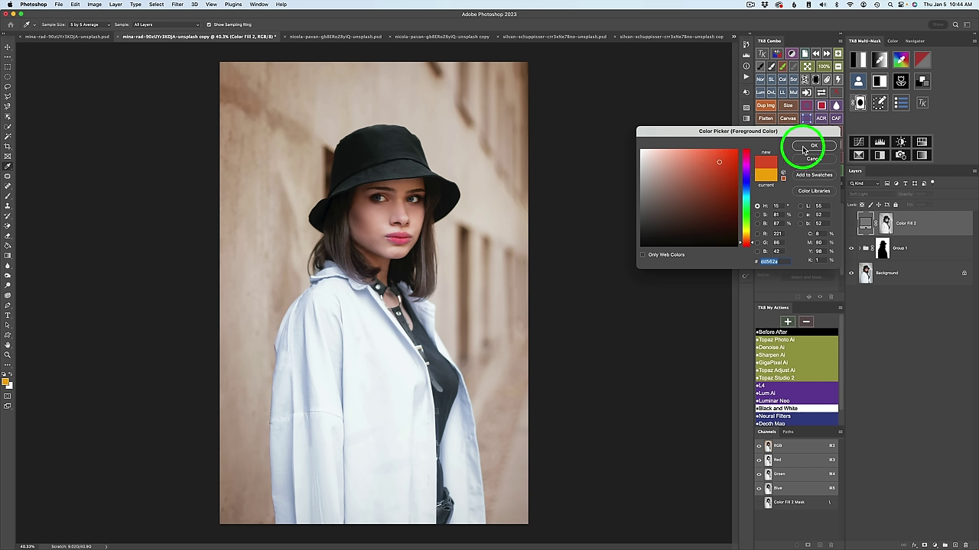
click(812, 146)
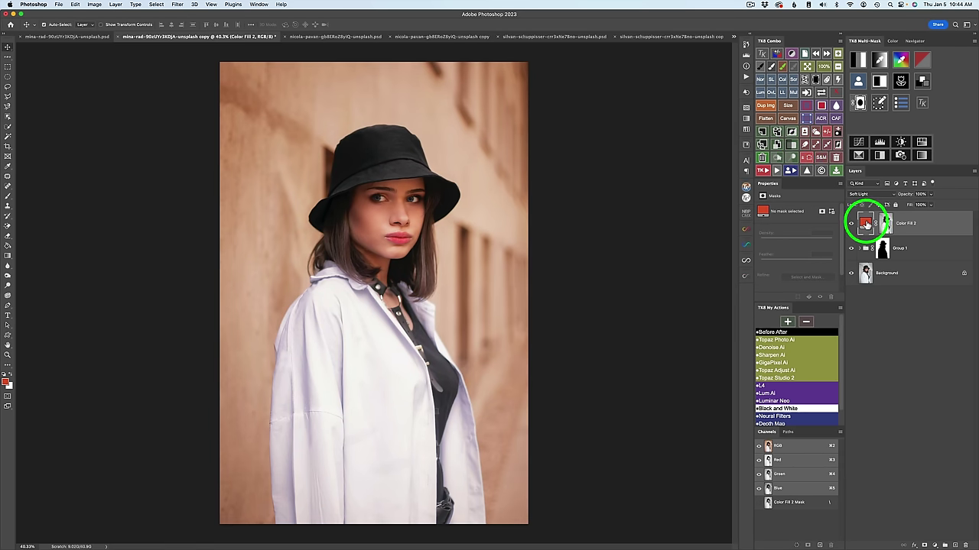
Change the upper fill layer's color to the muted tone #bf7b65.
double_click(866, 222)
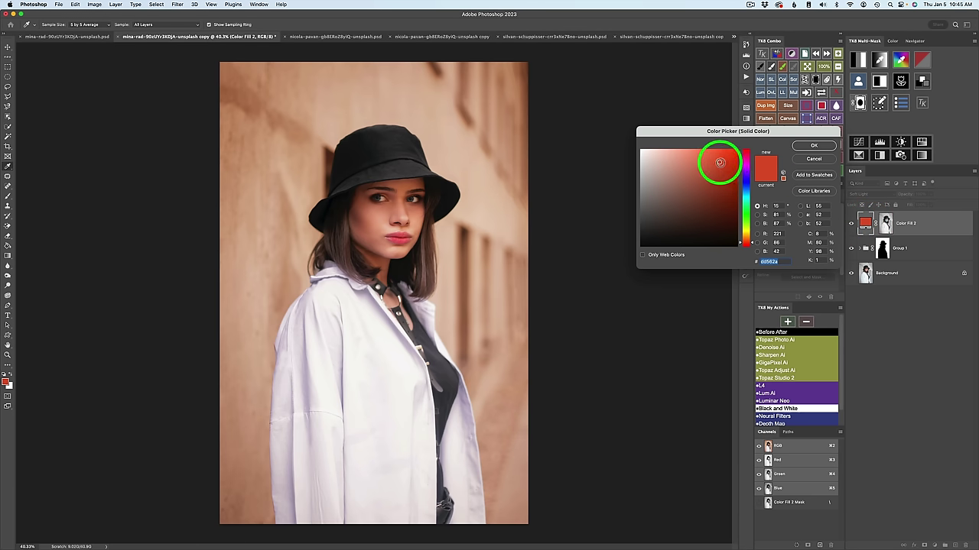
mouse_move(720, 163)
mouse_down()
mouse_move(678, 182)
mouse_move(699, 173)
mouse_move(683, 181)
mouse_move(686, 174)
mouse_up()
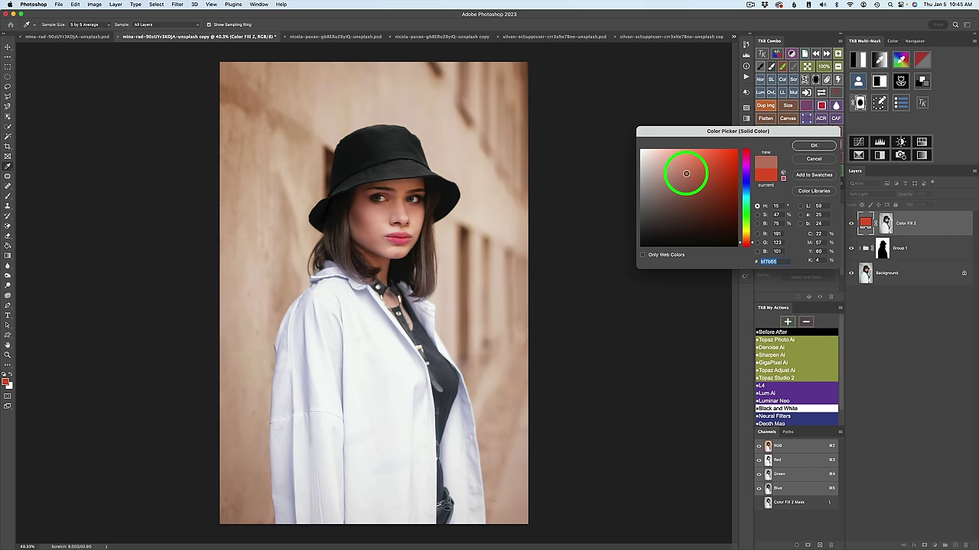
click(814, 145)
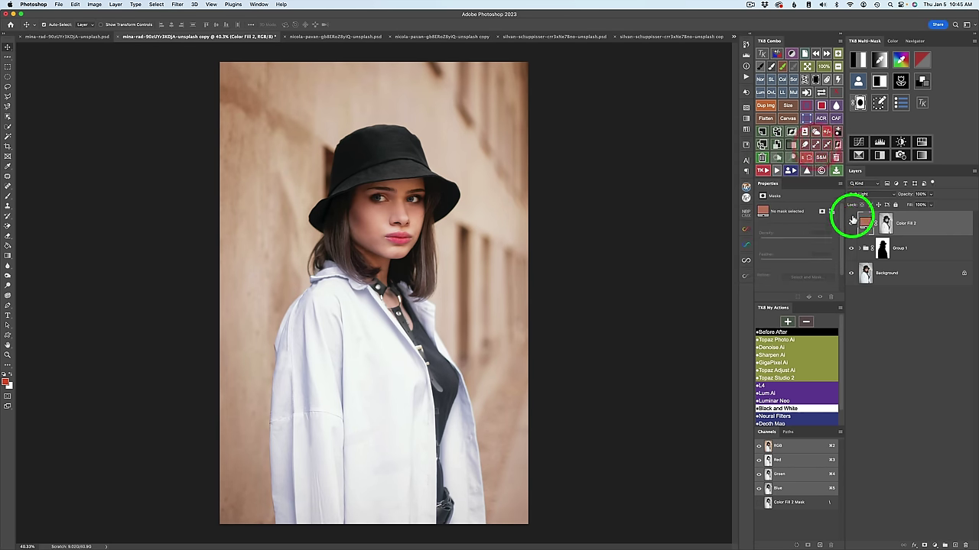
Compare the portrait with the upper fill layer hidden and shown, and try Linear Light at 15% fill before returning to Soft Light.
click(851, 224)
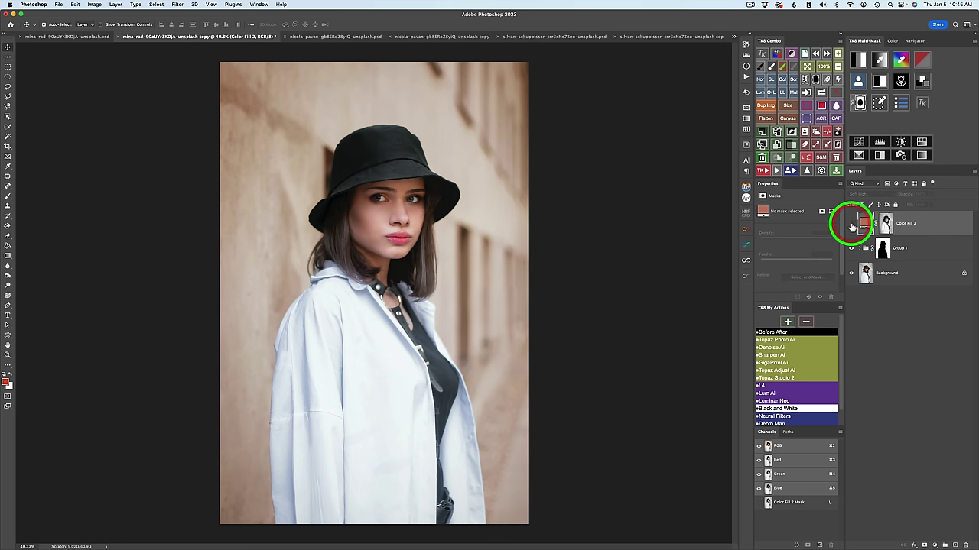
click(851, 224)
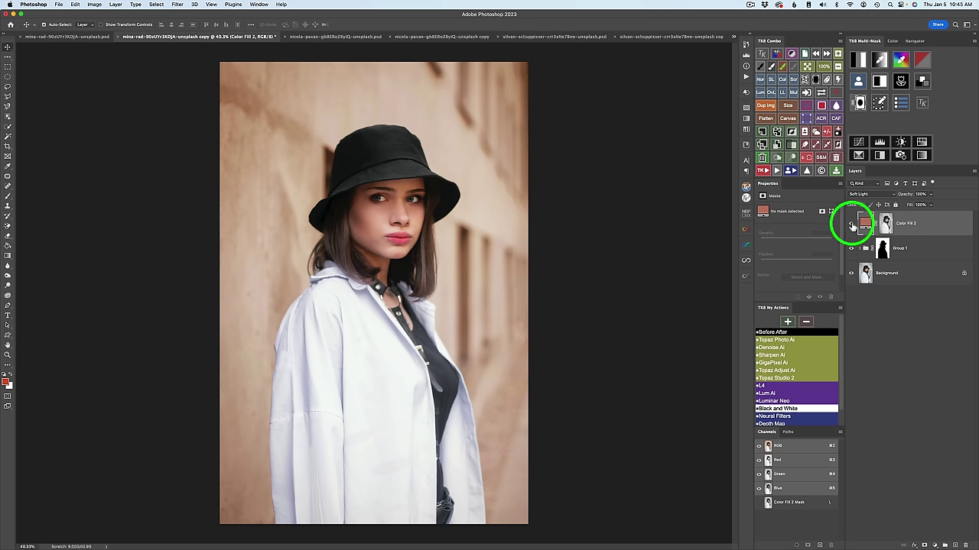
click(852, 225)
click(770, 93)
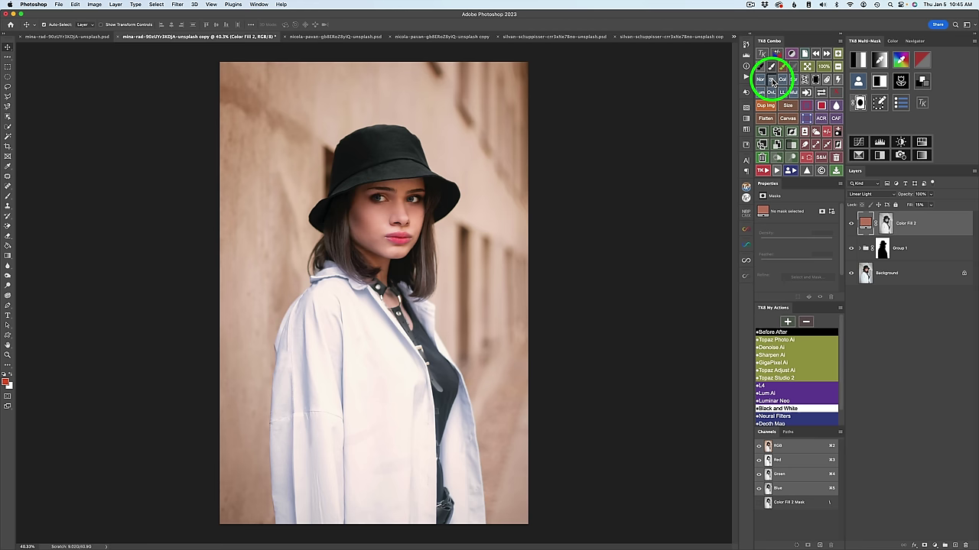
click(772, 81)
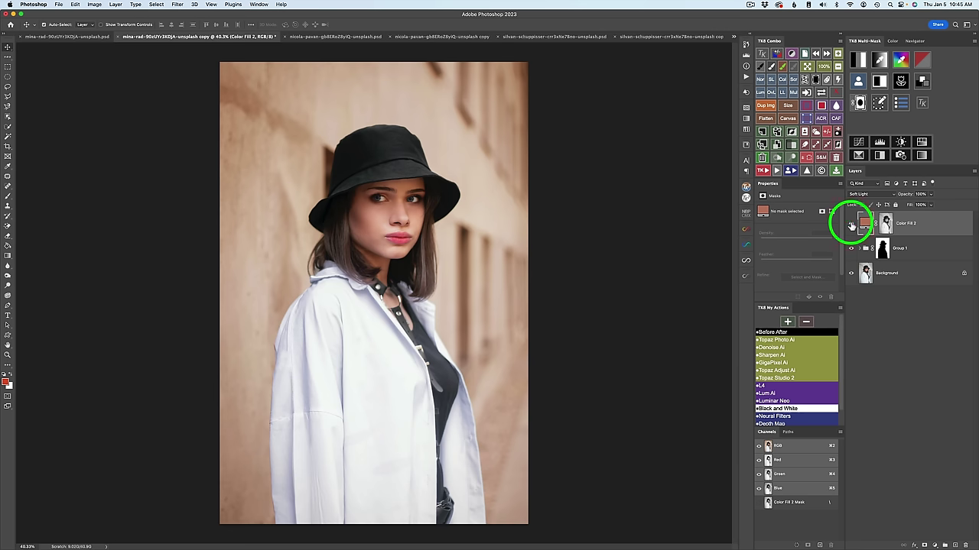
Add a vignette with the TK Vignette action using a 454.5-pixel blur radius, and lower its layer opacity to 33%.
click(763, 172)
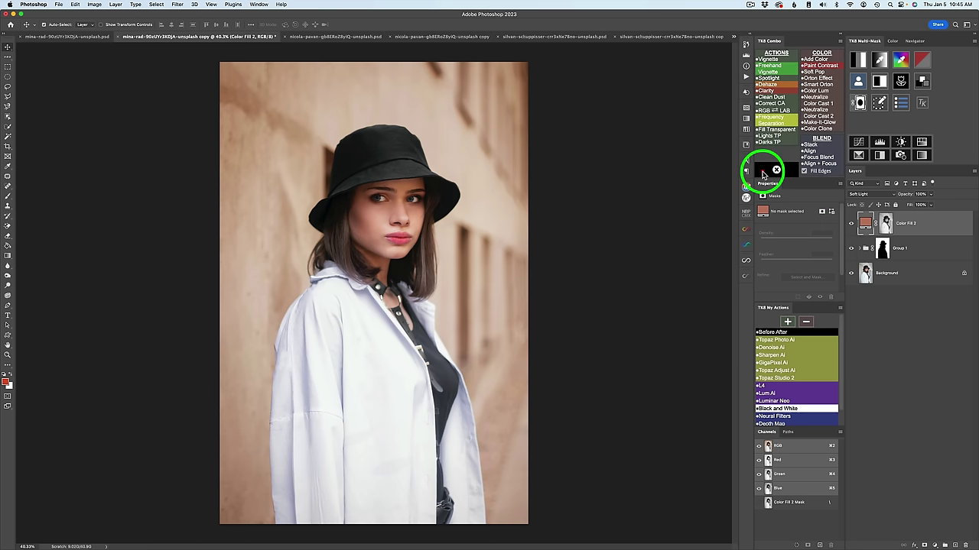
click(769, 59)
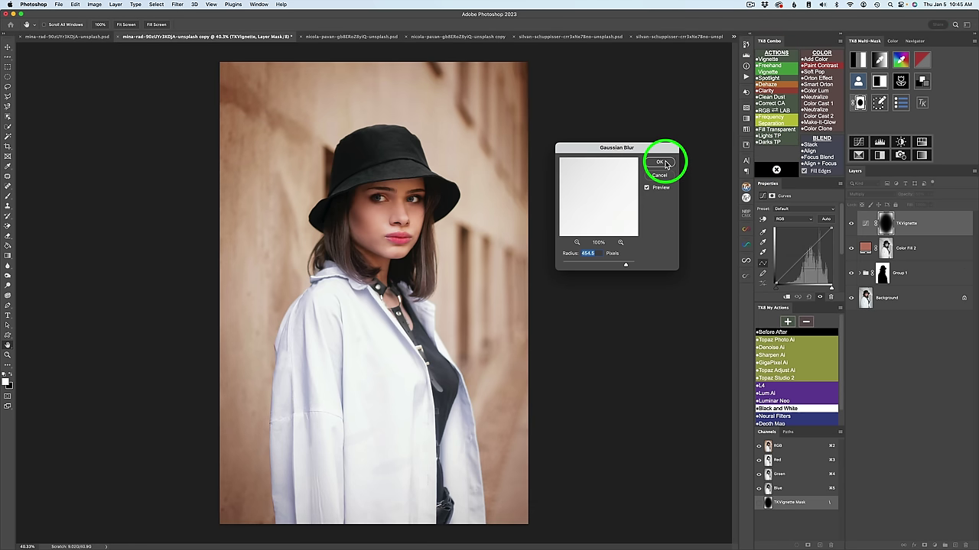
click(662, 163)
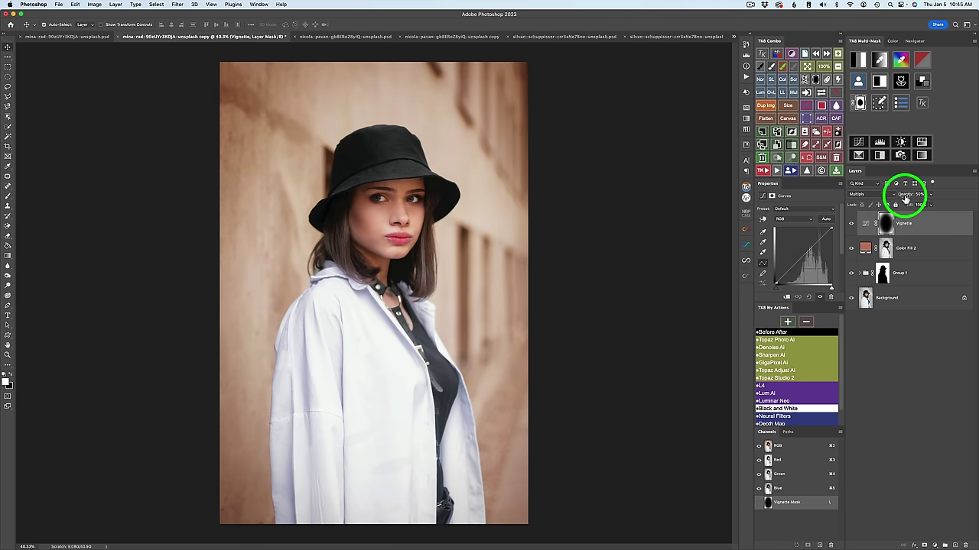
drag(907, 195, 899, 193)
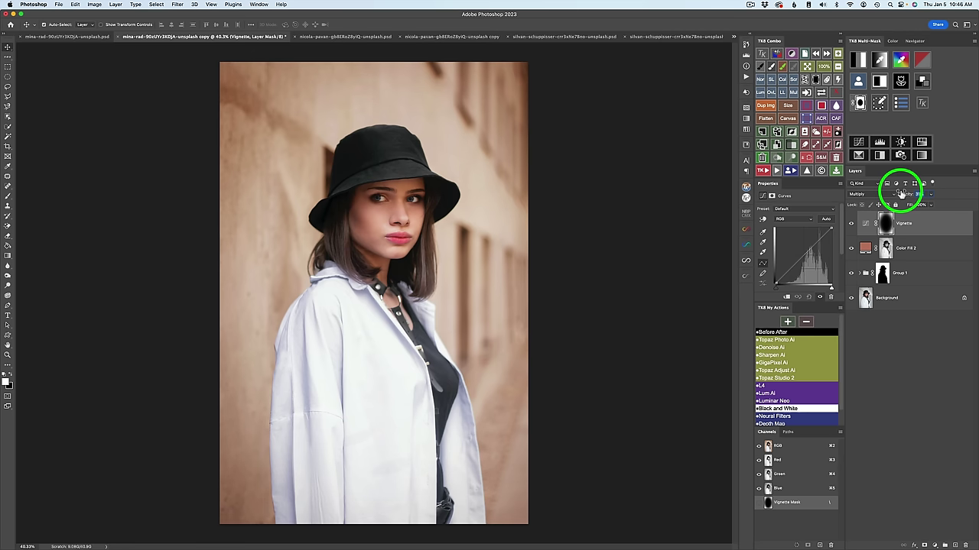
drag(900, 192, 896, 207)
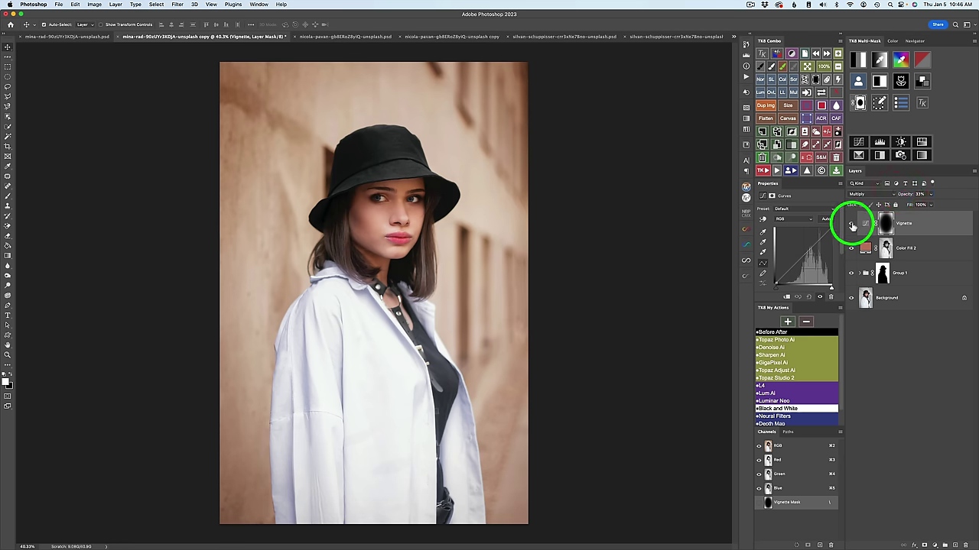
Compare the portrait with the vignette hidden and shown, and run the Before After action to check the complete edit.
click(852, 223)
click(852, 224)
click(777, 333)
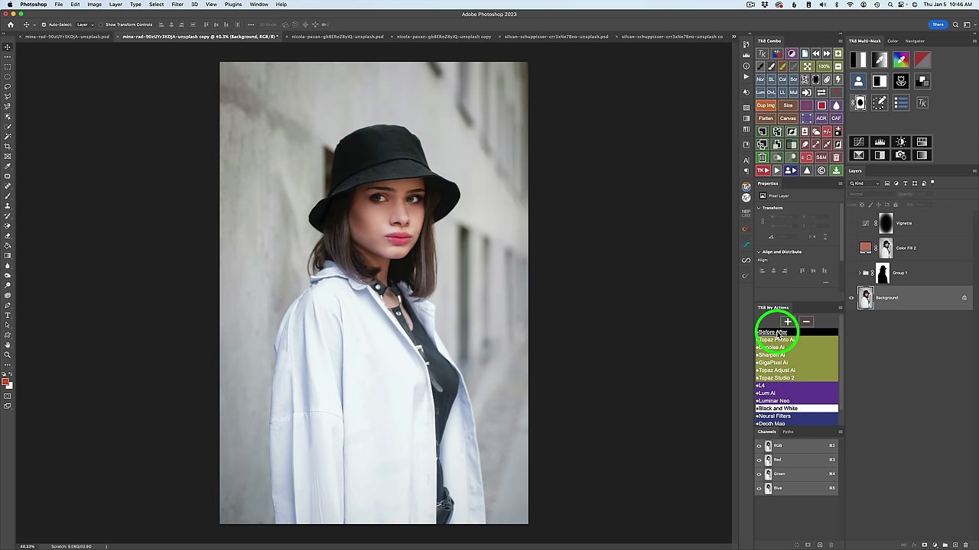
click(776, 333)
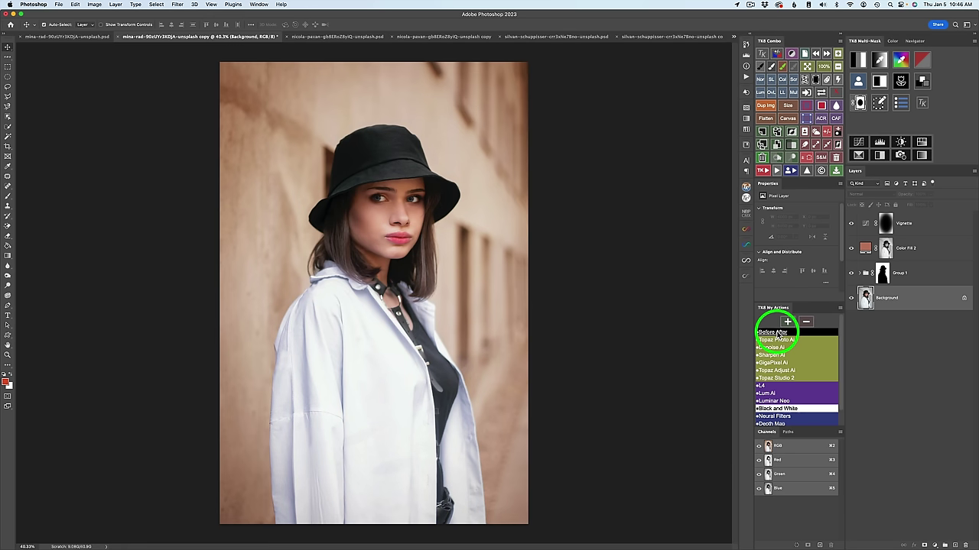
Combine the upper fill layer and the existing group into a new masked group at 80% opacity, and compare it hidden and shown.
click(923, 275)
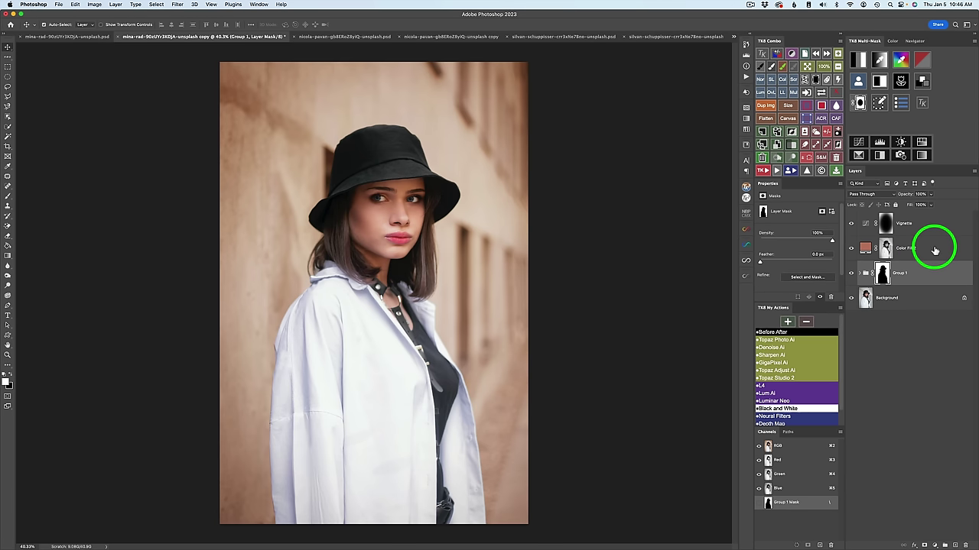
shift+click(935, 251)
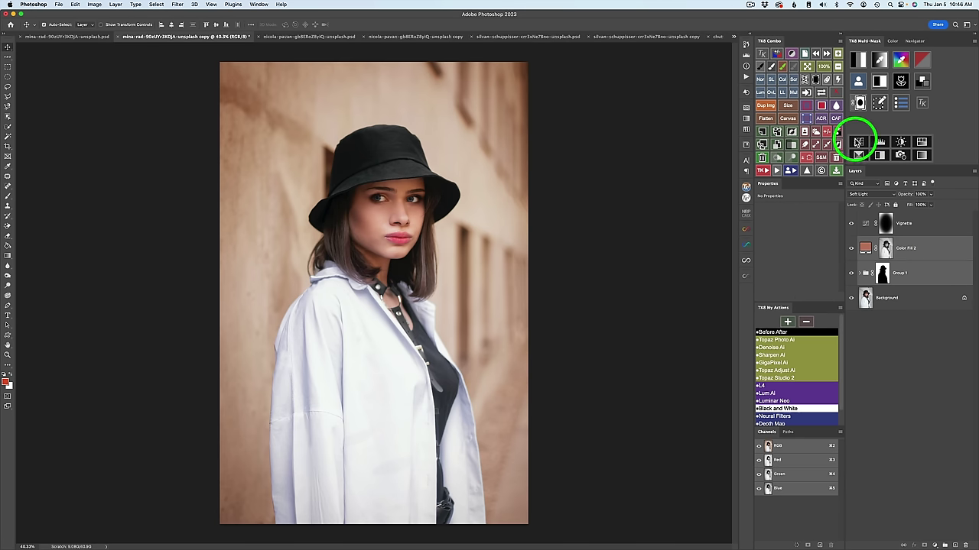
click(821, 141)
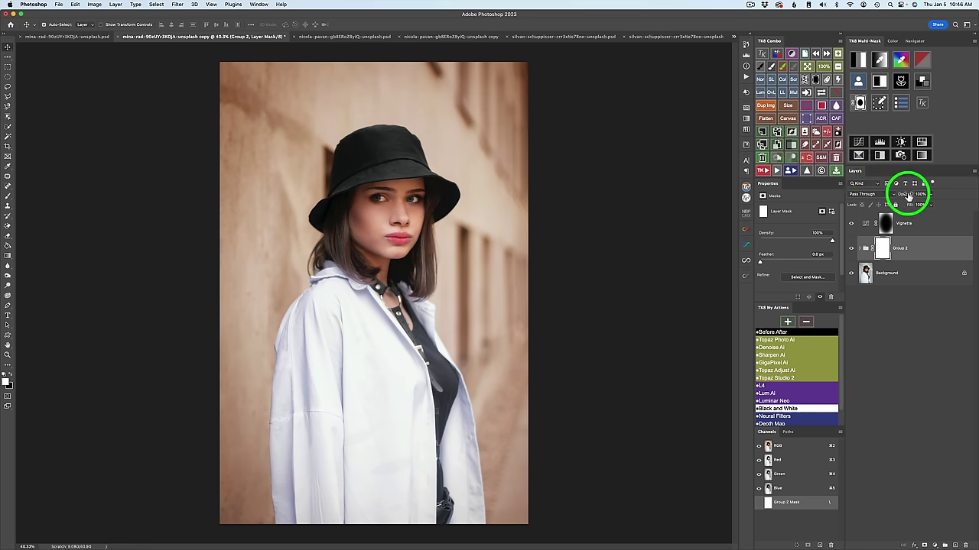
drag(910, 196, 799, 180)
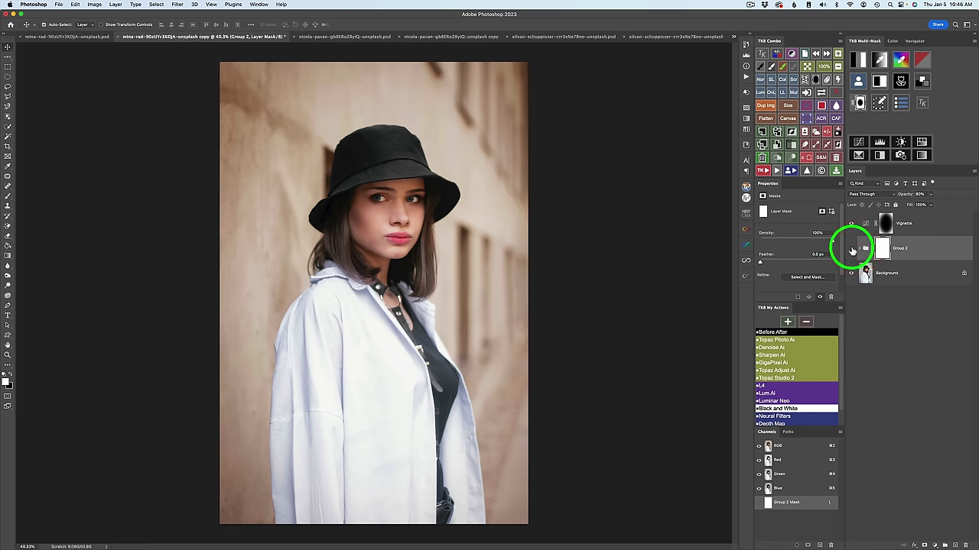
click(853, 250)
click(853, 249)
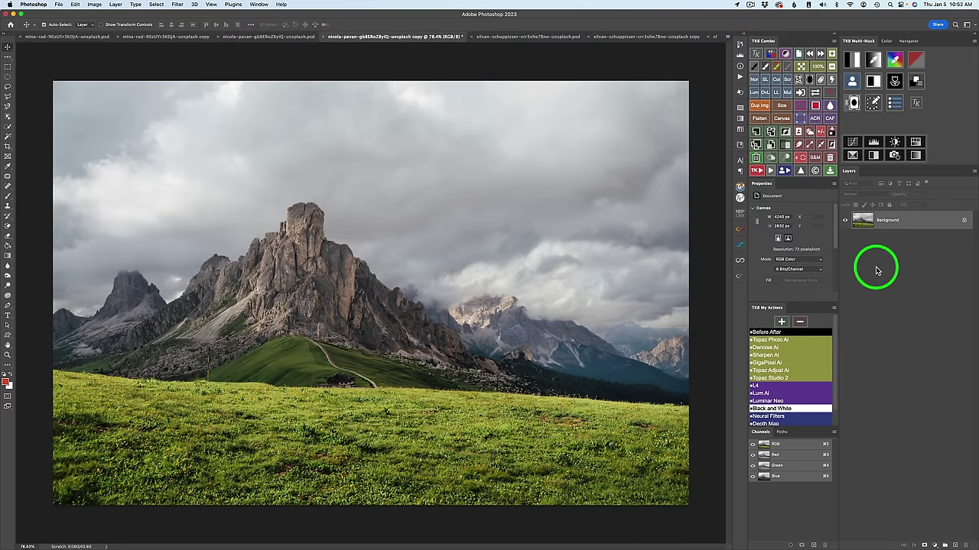
In the mountain landscape, add a Soft Light solid color fill through a Midtones 1 luminosity mask using the orange-red #ee4812.
click(854, 61)
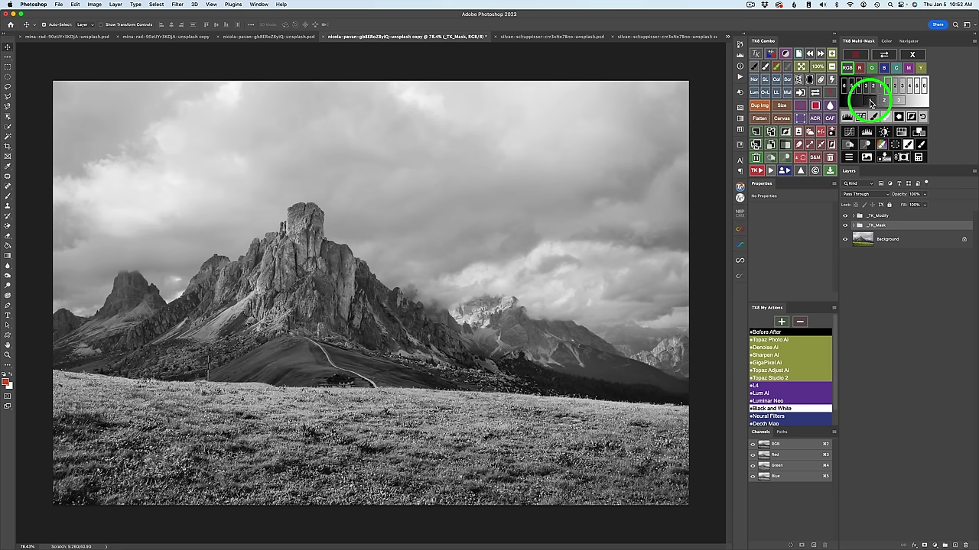
click(870, 101)
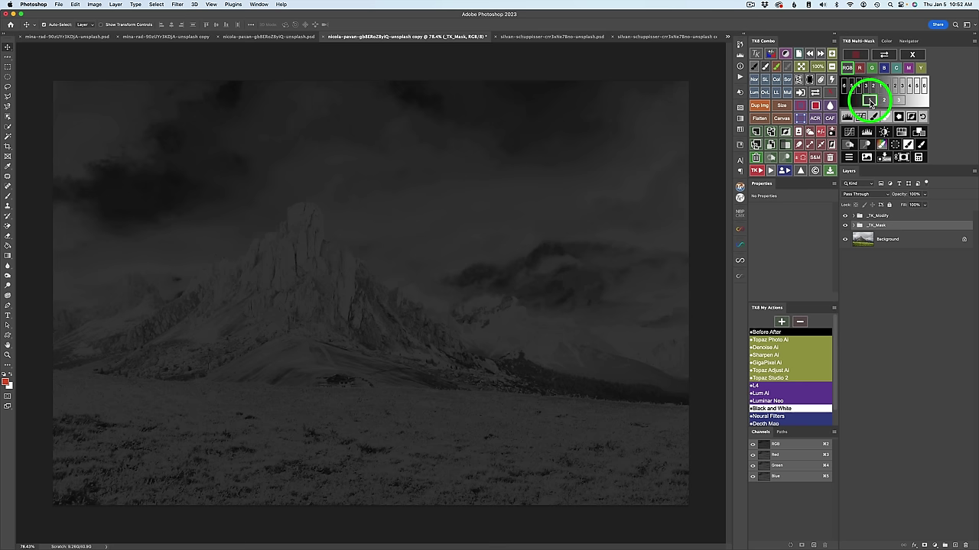
click(850, 156)
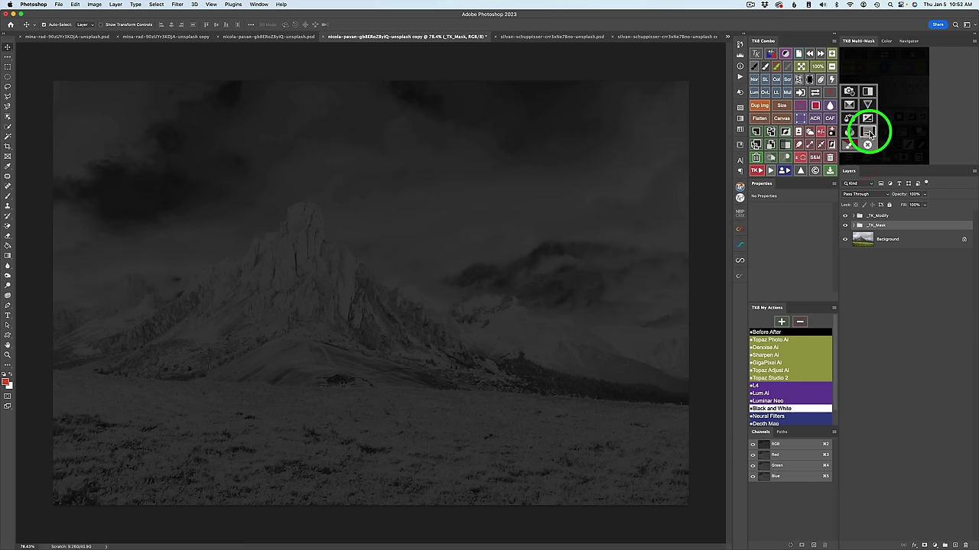
click(870, 133)
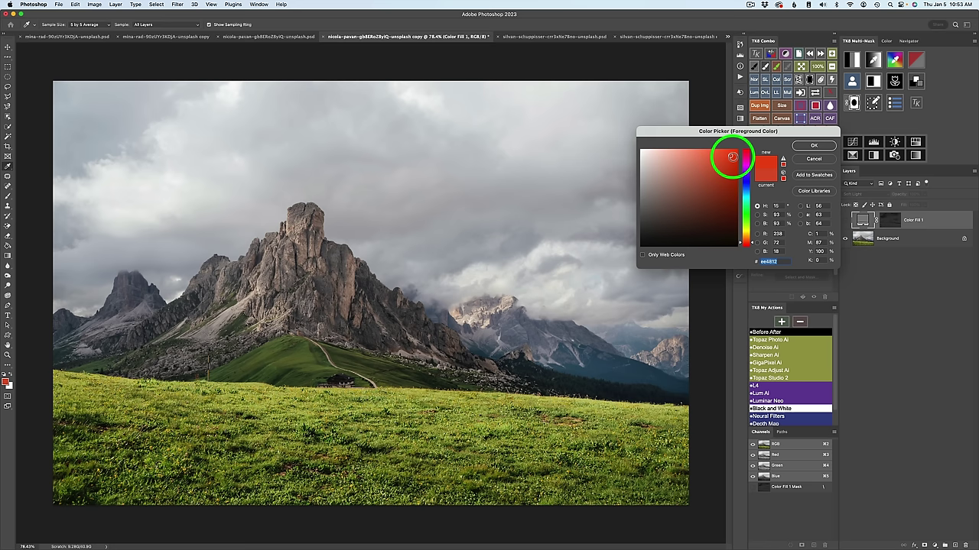
click(814, 146)
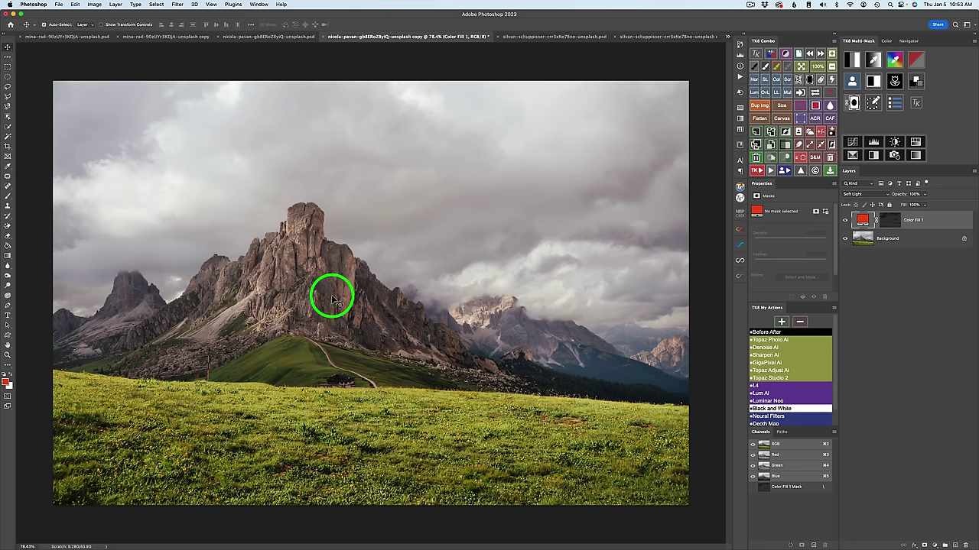
Place the fill layer in a group, mask the group with an inverted sky selection to limit toning to the land, and check its effect.
click(787, 143)
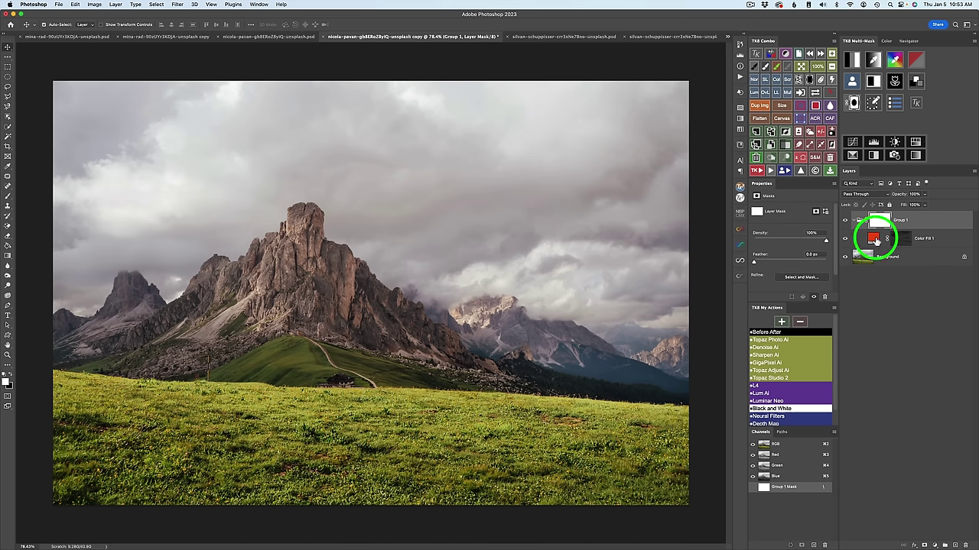
click(877, 239)
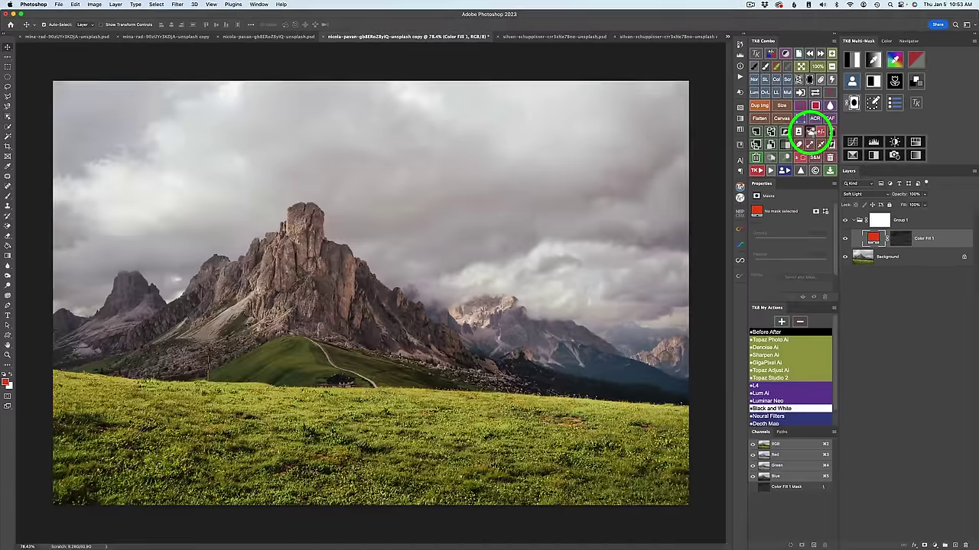
click(795, 220)
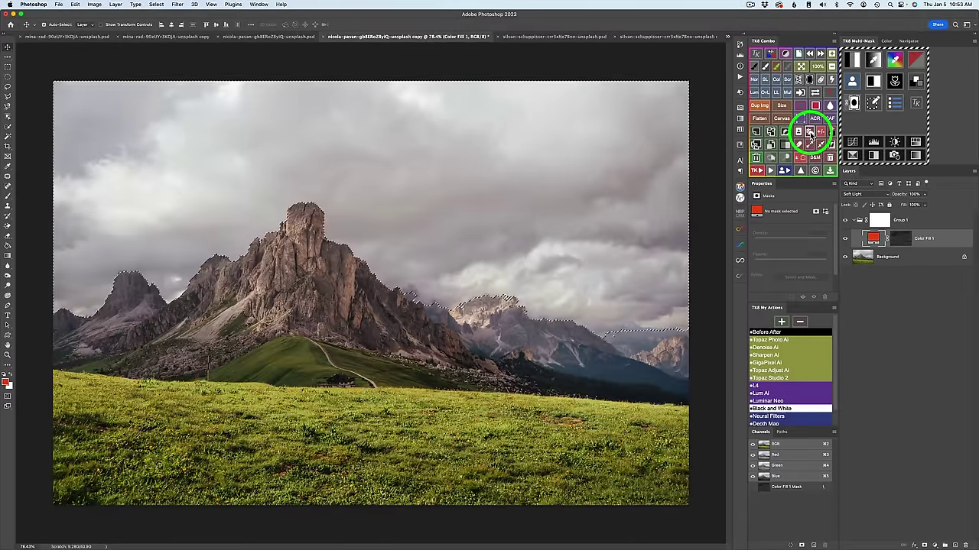
click(853, 81)
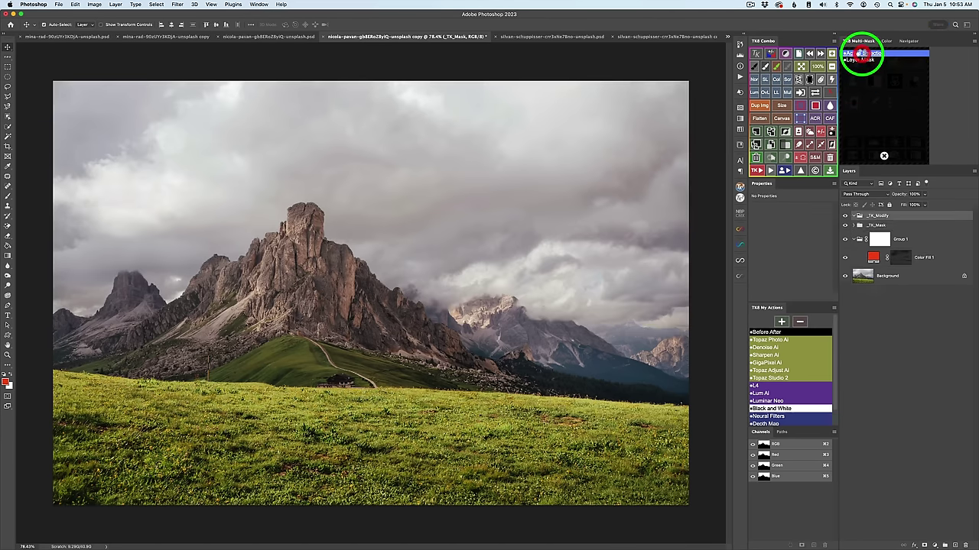
click(862, 53)
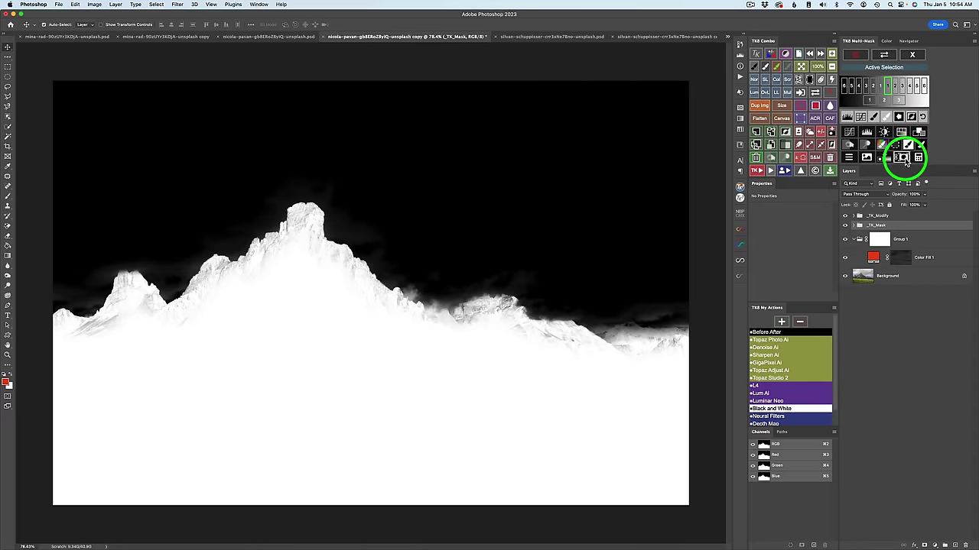
drag(900, 262, 884, 238)
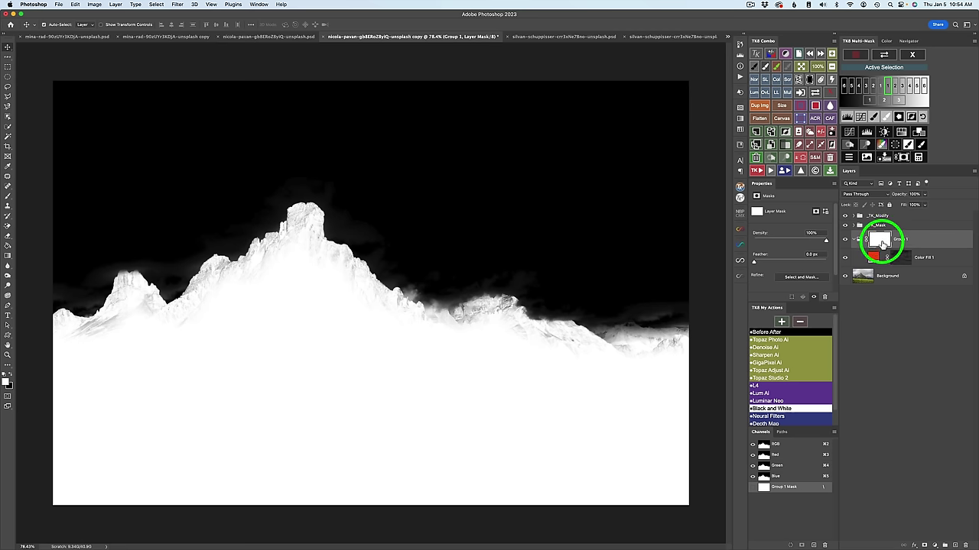
click(904, 157)
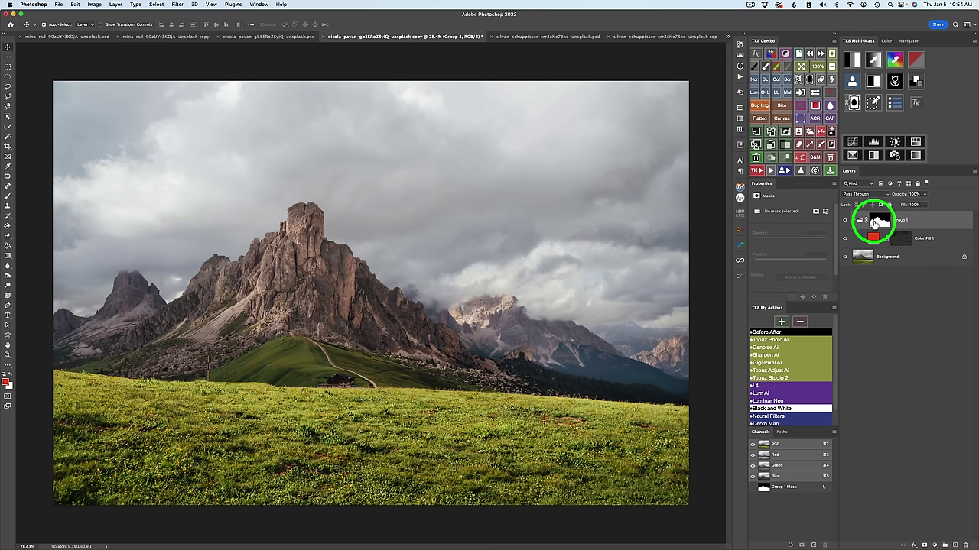
click(844, 221)
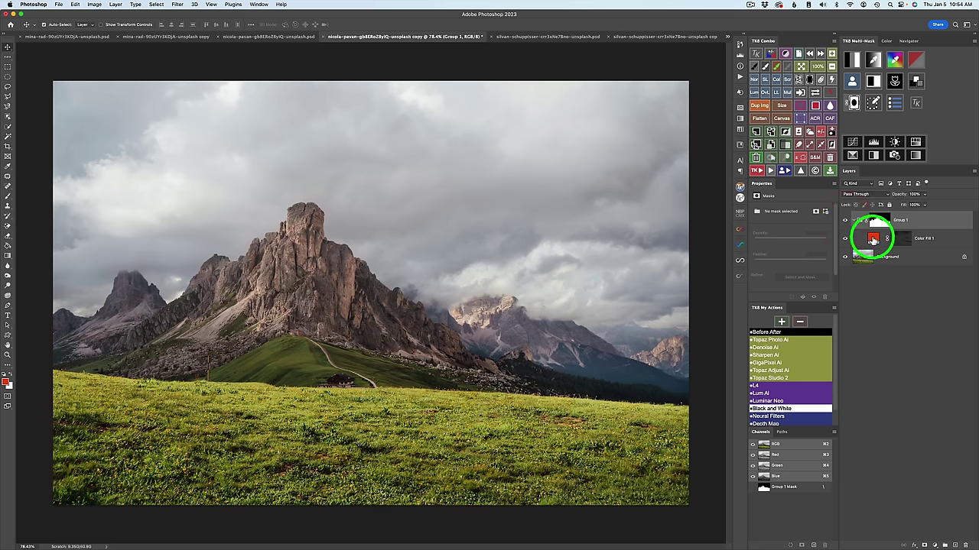
Change the fill layer's color to the more saturated orange #f85403.
double_click(873, 239)
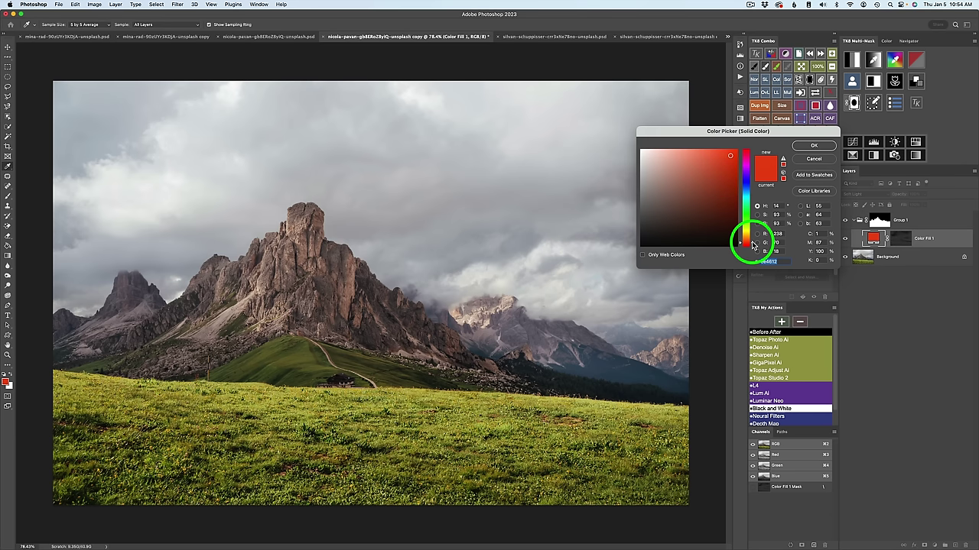
mouse_move(754, 243)
mouse_down()
mouse_move(761, 175)
mouse_move(754, 244)
mouse_up()
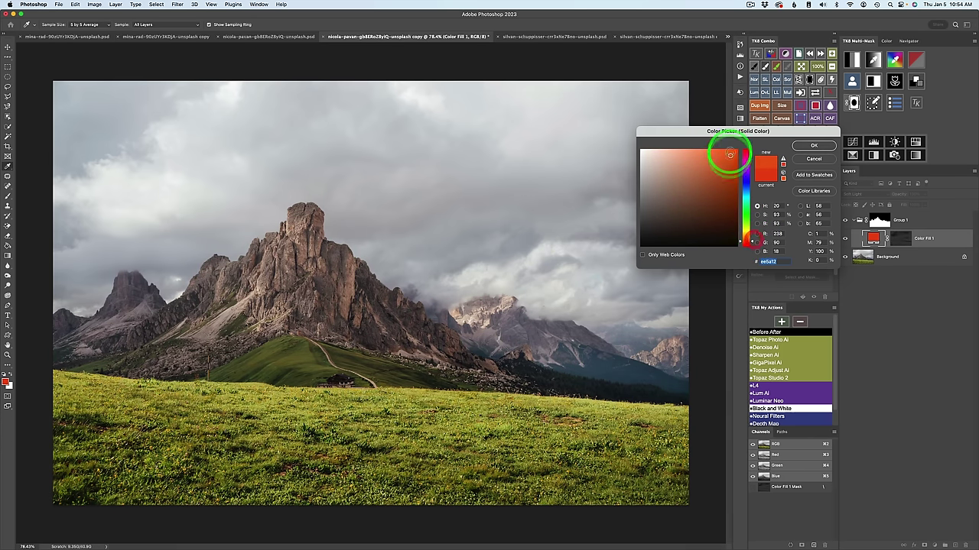
drag(728, 153, 737, 153)
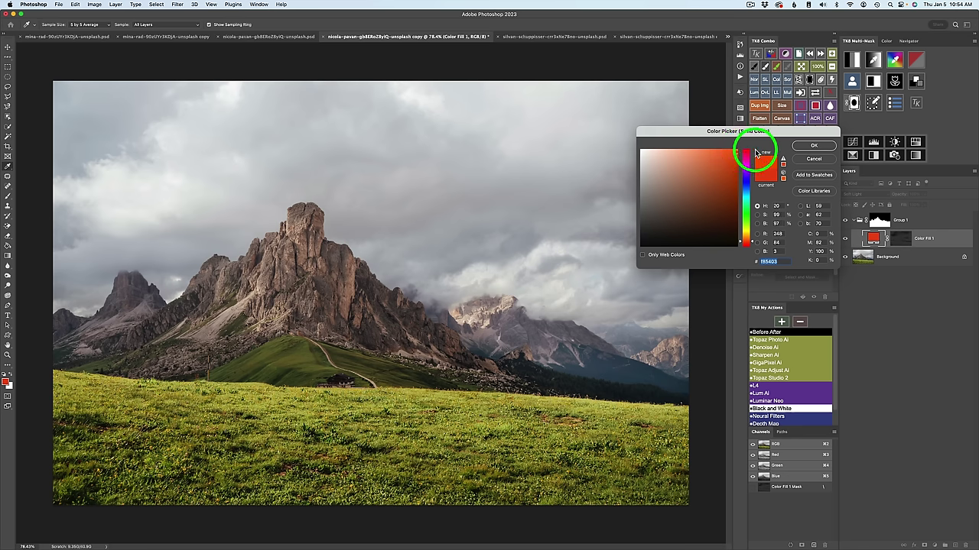
click(812, 146)
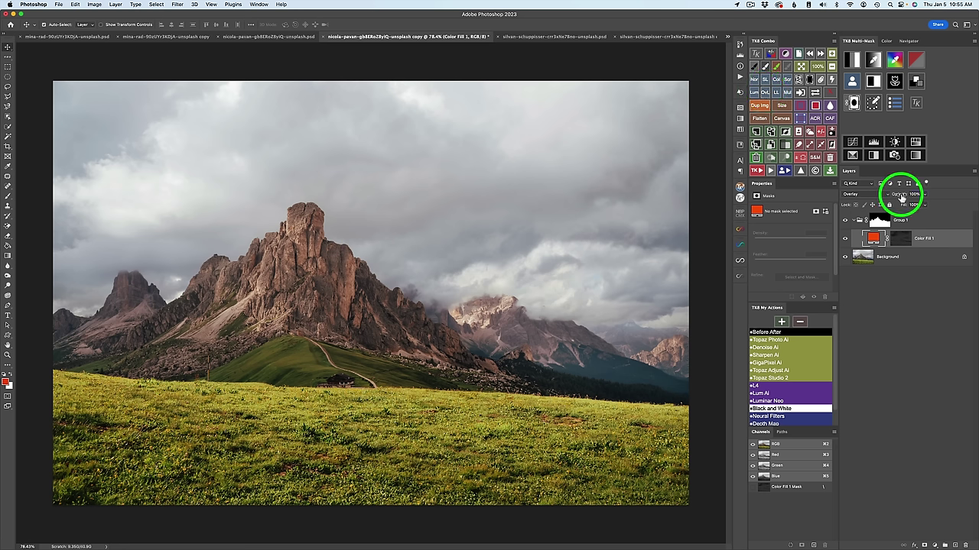
Blend the orange fill layer in Overlay at 73% opacity, and compare the mountains with it hidden and shown.
drag(900, 197, 889, 196)
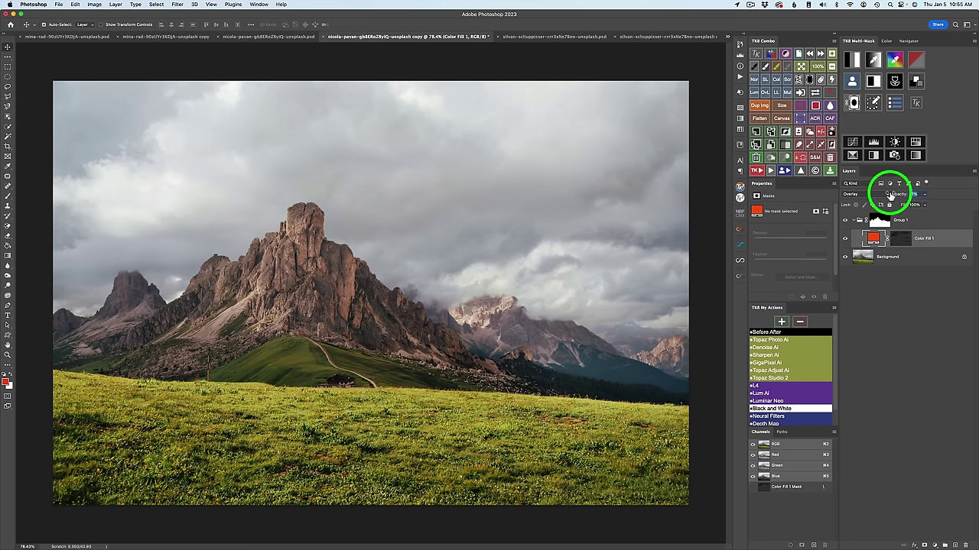
drag(890, 195, 896, 196)
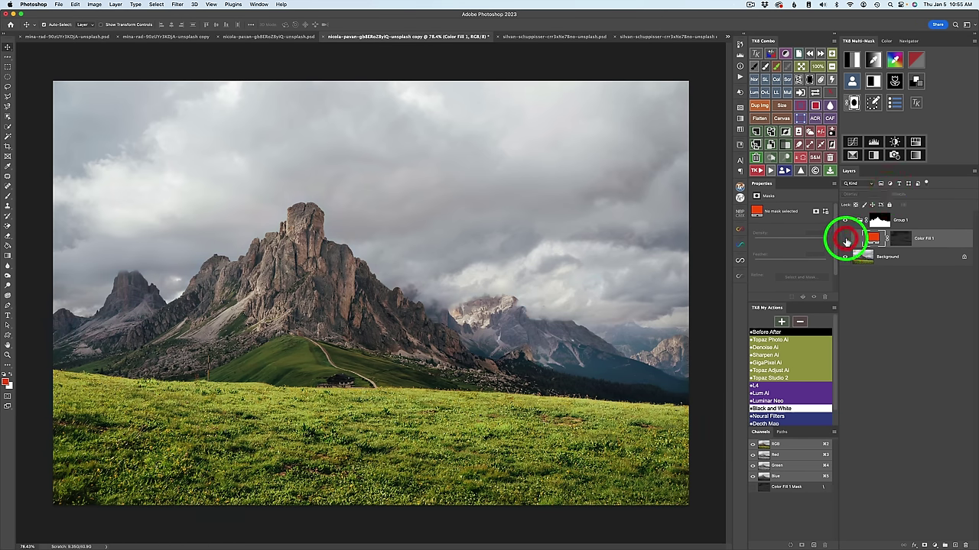
click(846, 241)
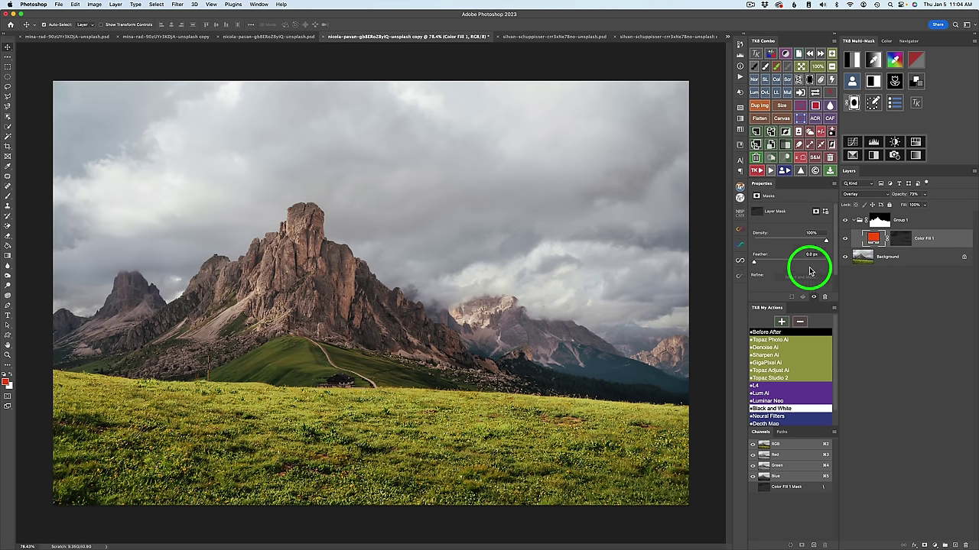
Collapse the group and create a TK color mask from the meadow's yellow-green, sampled as #ada544.
click(854, 221)
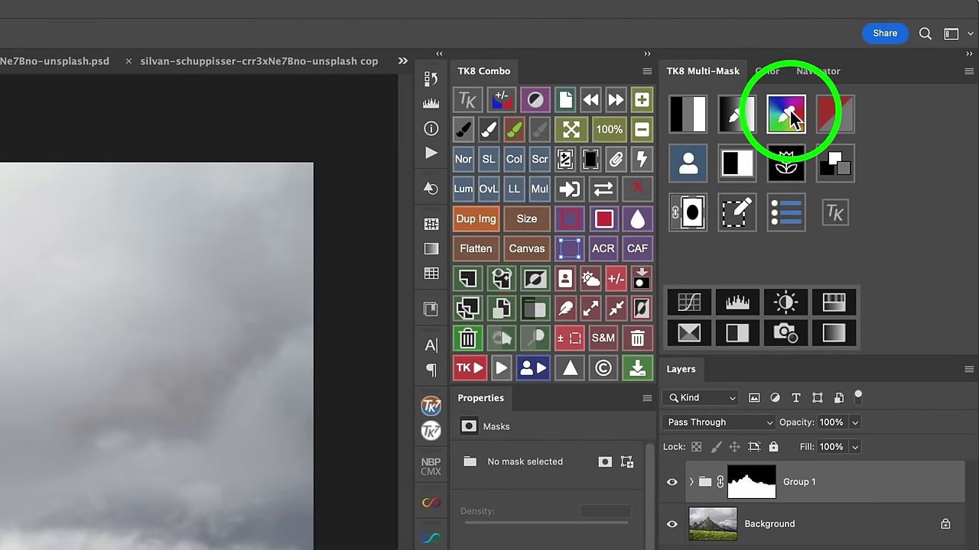
click(789, 114)
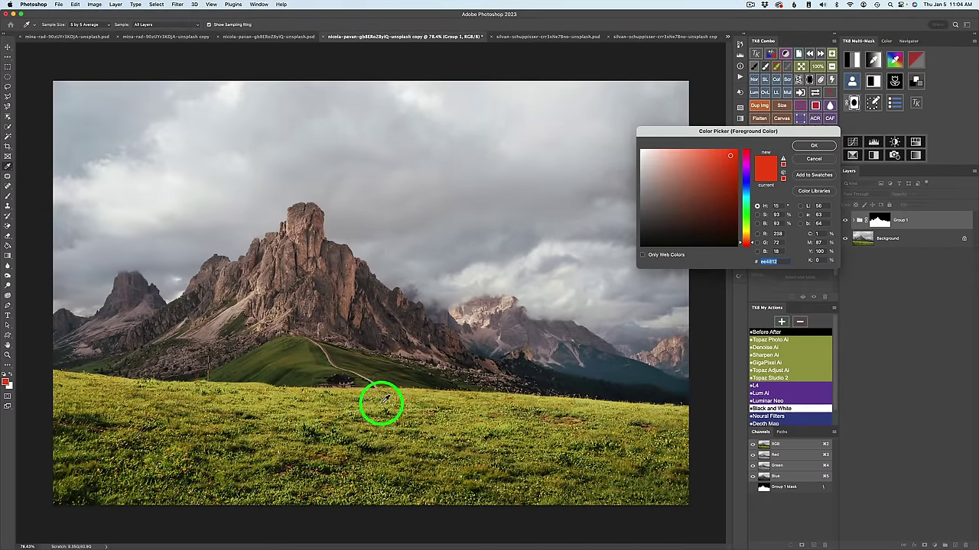
click(380, 403)
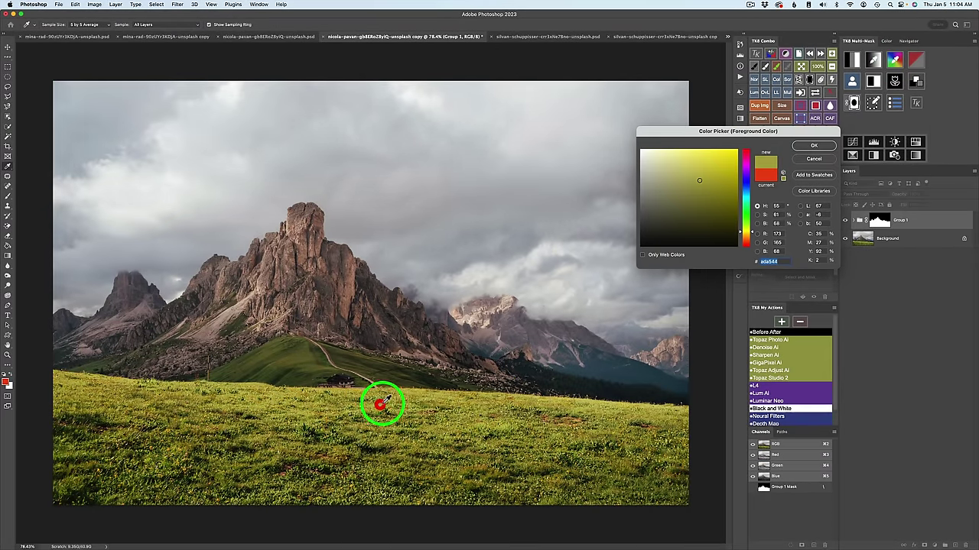
click(810, 145)
click(807, 145)
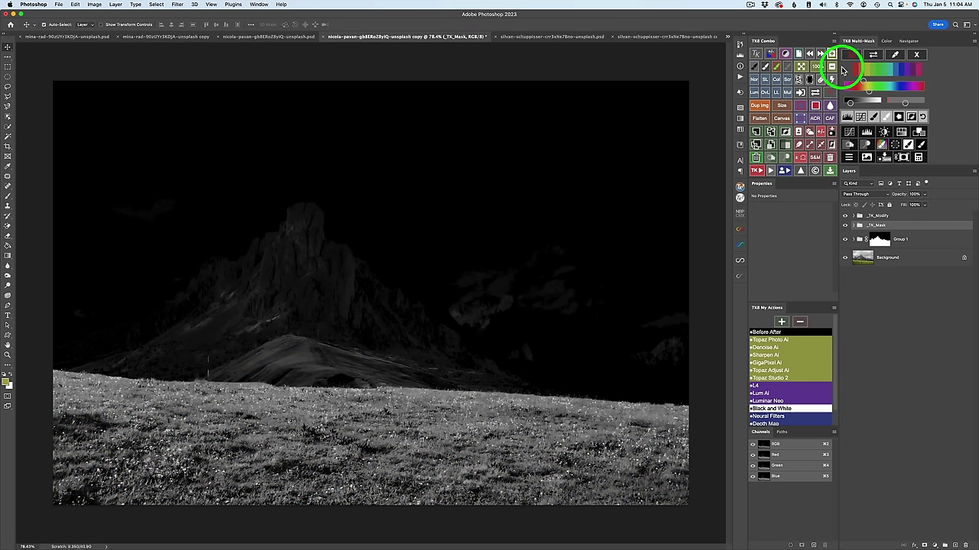
Shift the color mask's hue slightly toward green and raise its brightness to strengthen the selection of the grass.
click(864, 82)
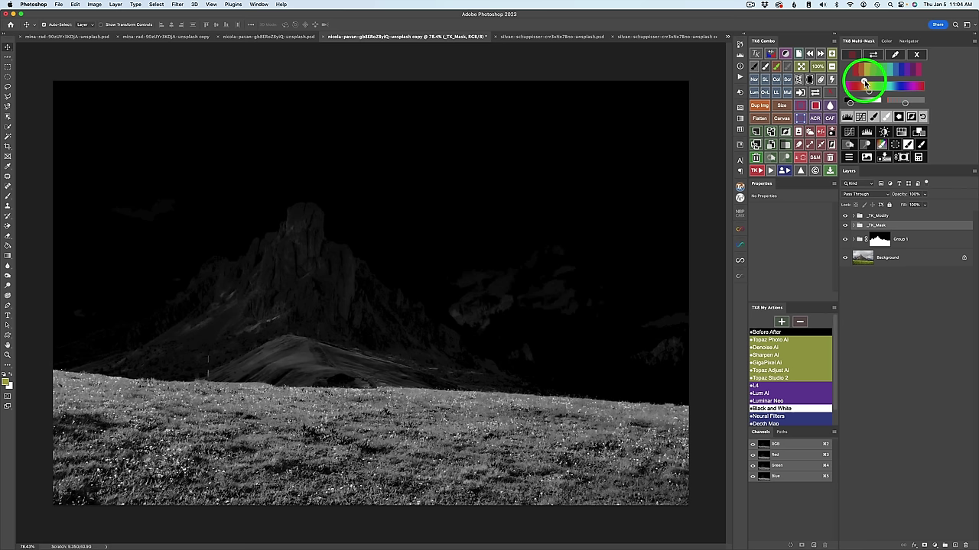
drag(864, 82, 869, 86)
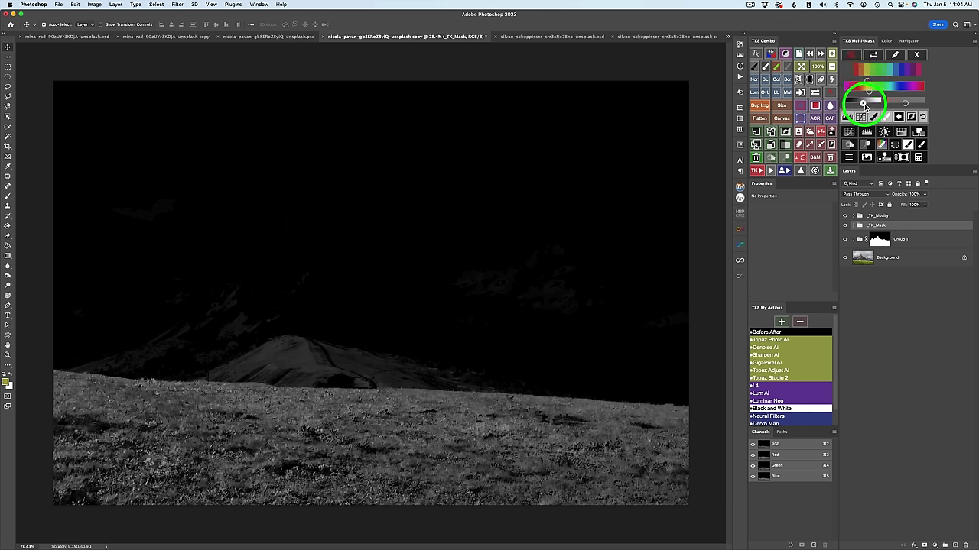
drag(867, 102, 870, 106)
click(869, 105)
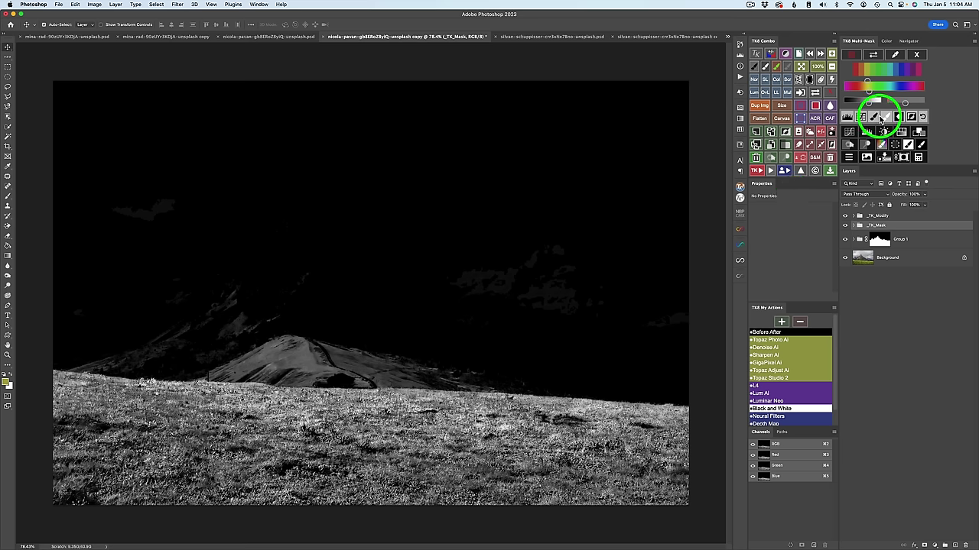
Paint black at 100% brush opacity over the faint sky and cloud areas of the grass color mask to exclude them.
click(873, 116)
mouse_move(466, 248)
mouse_down()
mouse_move(452, 251)
mouse_move(474, 255)
mouse_move(467, 284)
mouse_up()
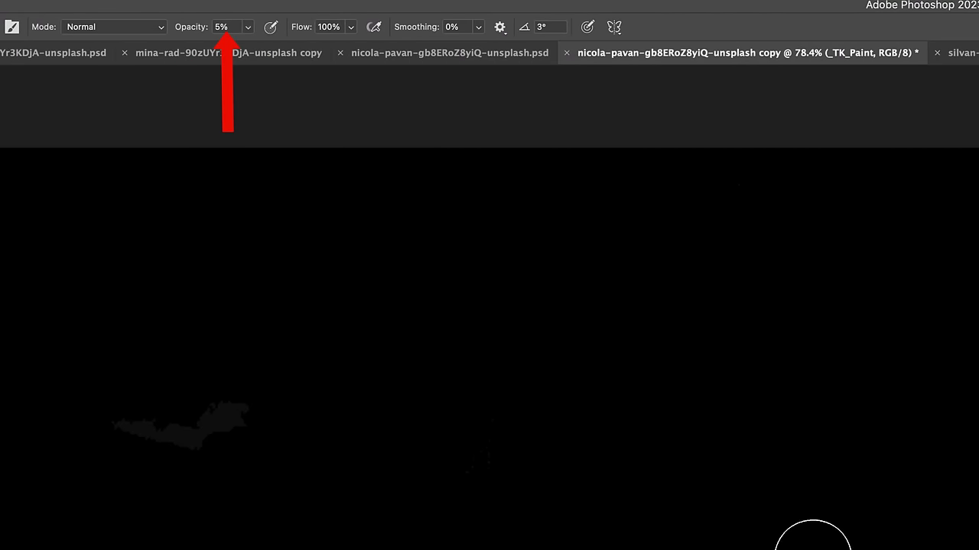
key(0)
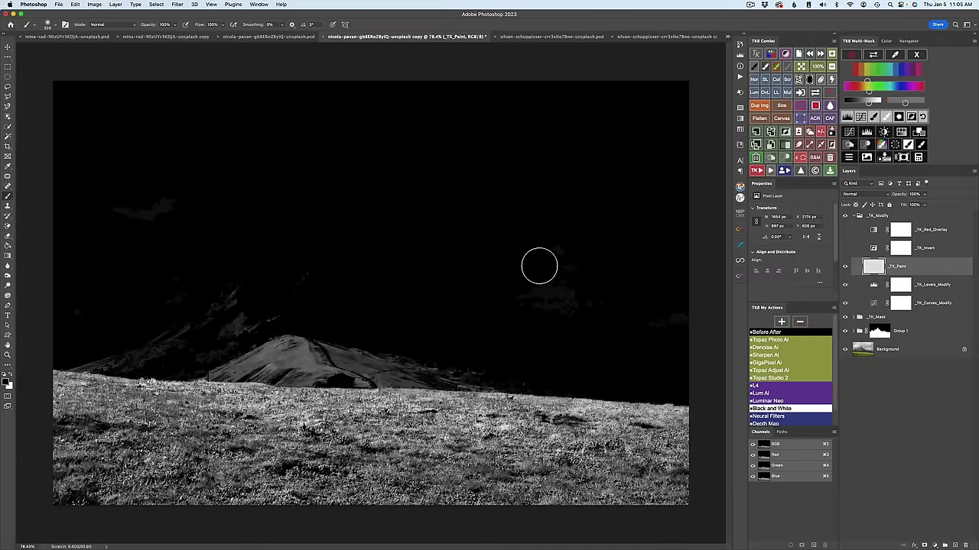
mouse_move(539, 266)
mouse_down()
mouse_move(582, 285)
mouse_move(529, 302)
mouse_move(640, 319)
mouse_up()
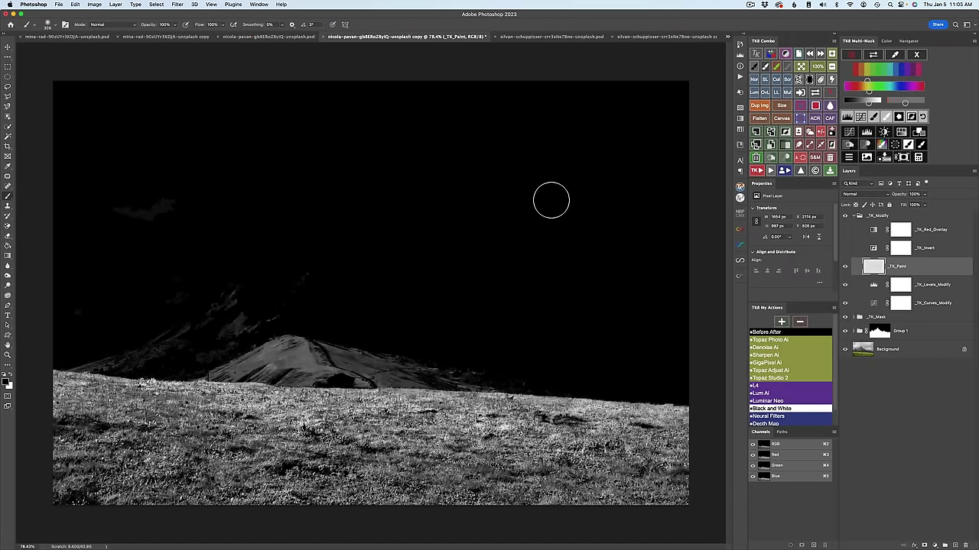
drag(169, 215, 146, 176)
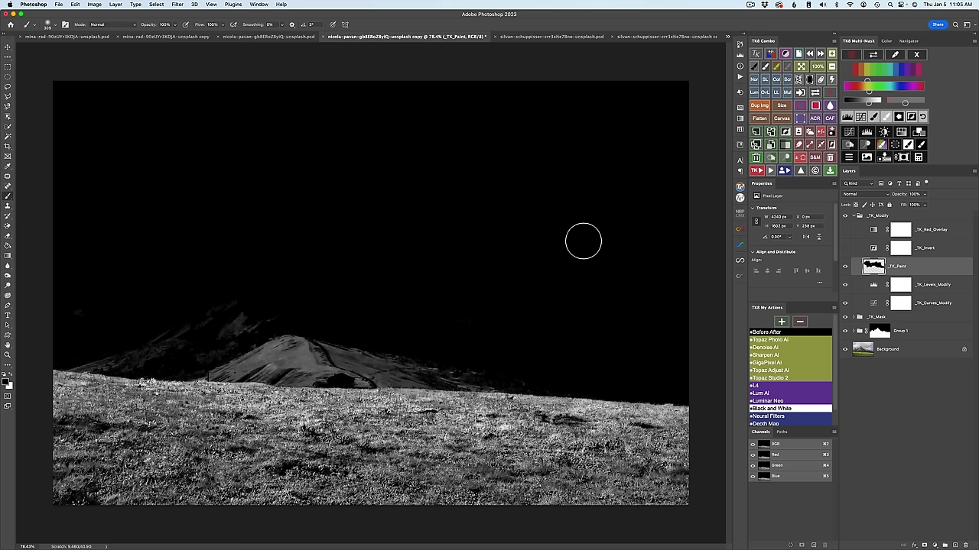
Output the grass mask as a solid color fill layer using the dark olive #4c4f28 sampled from the green hill.
click(848, 157)
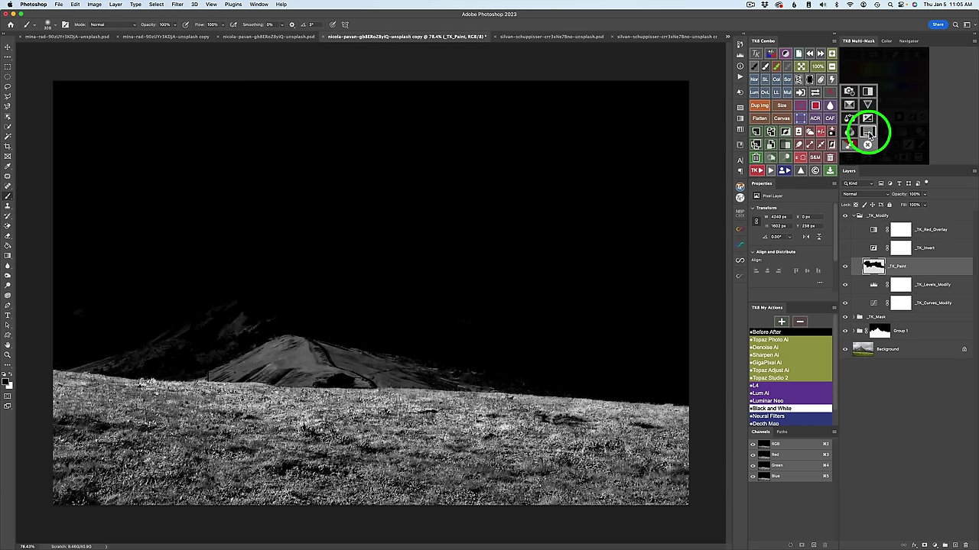
click(869, 133)
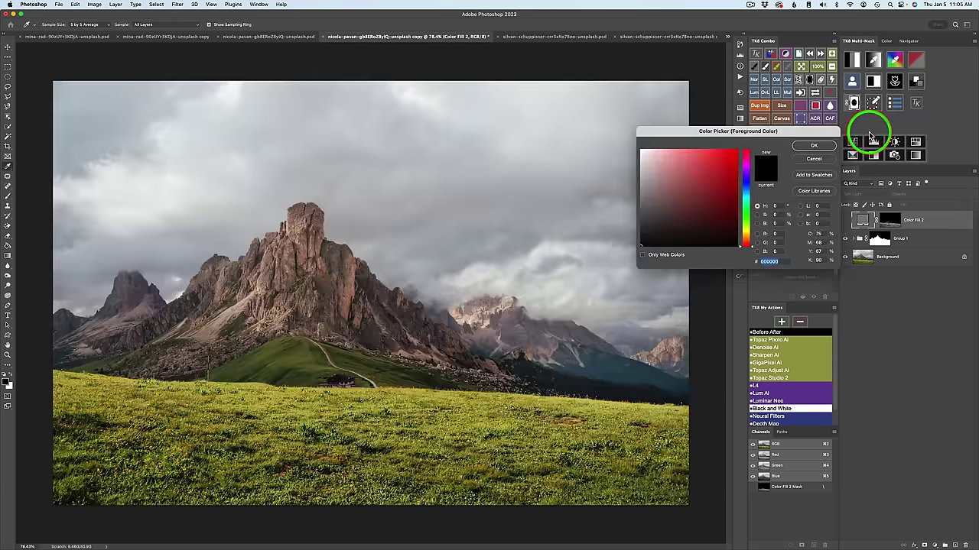
click(297, 348)
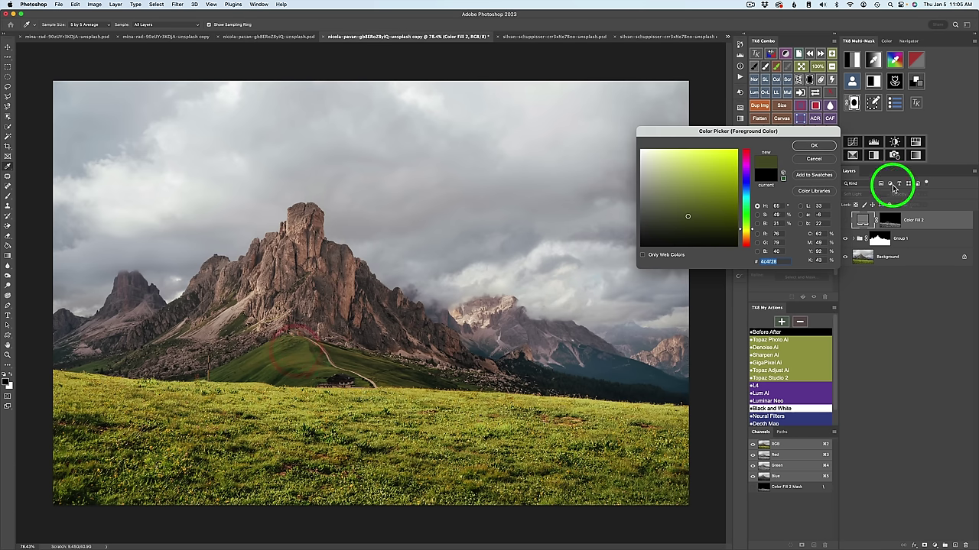
click(815, 146)
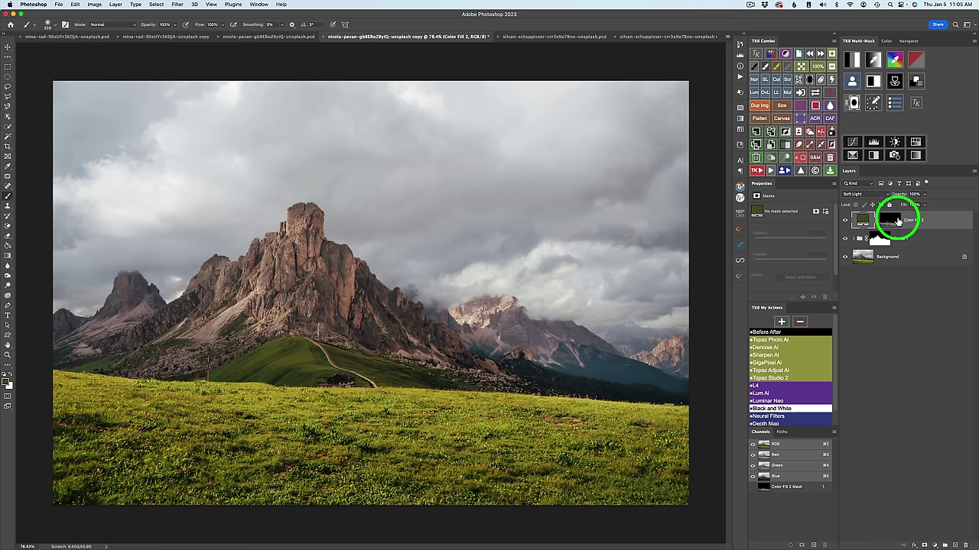
Change the grass fill layer's color to green #25763f, and compare the meadow with the layer hidden and shown.
click(863, 221)
double_click(864, 222)
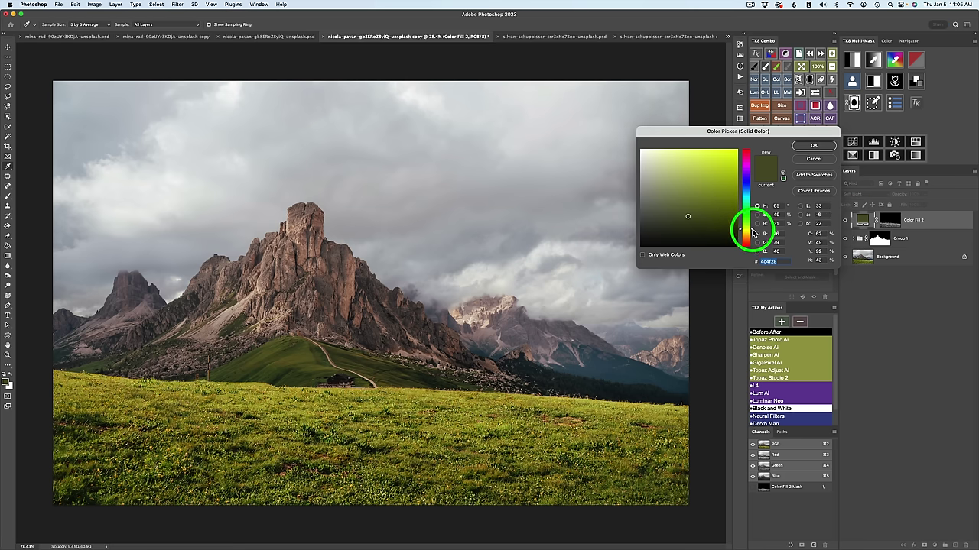
mouse_move(753, 233)
mouse_down()
mouse_move(758, 158)
mouse_move(756, 217)
mouse_move(755, 208)
mouse_move(691, 214)
mouse_move(718, 175)
mouse_move(721, 214)
mouse_move(721, 197)
mouse_move(697, 212)
mouse_move(704, 205)
mouse_move(686, 199)
mouse_move(707, 202)
mouse_up()
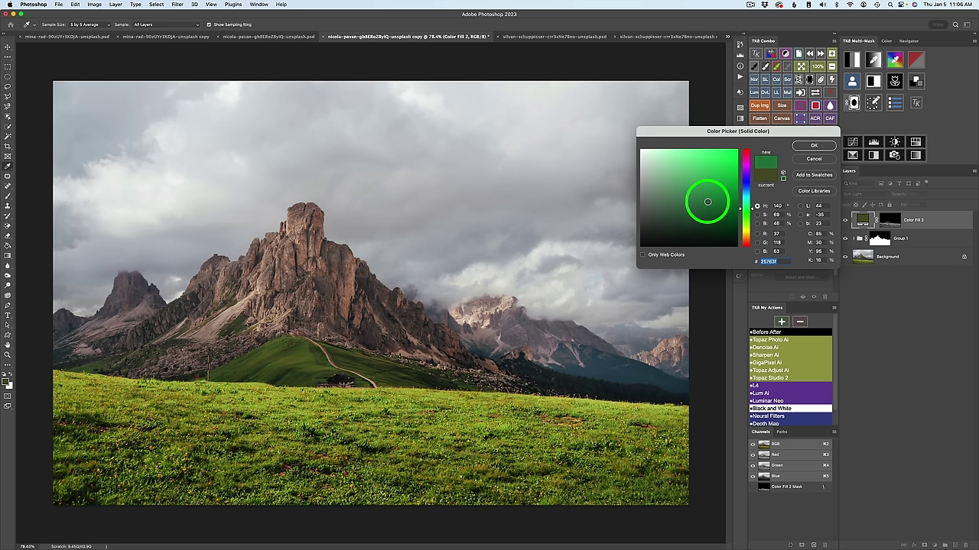
click(814, 145)
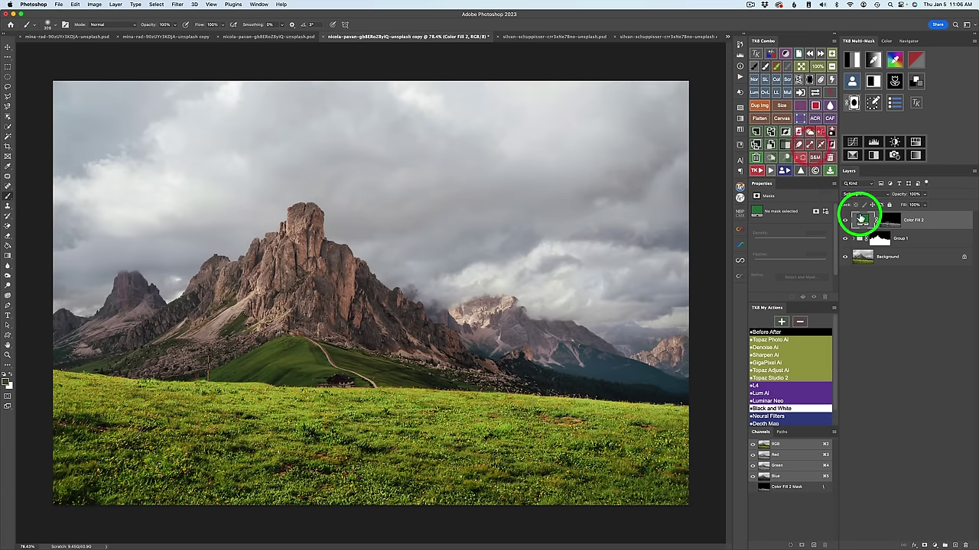
click(845, 221)
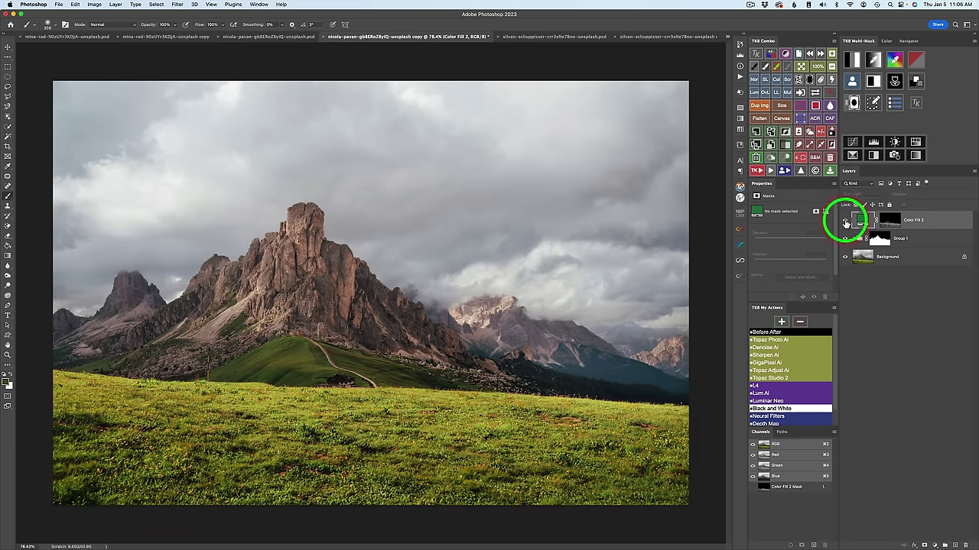
click(845, 222)
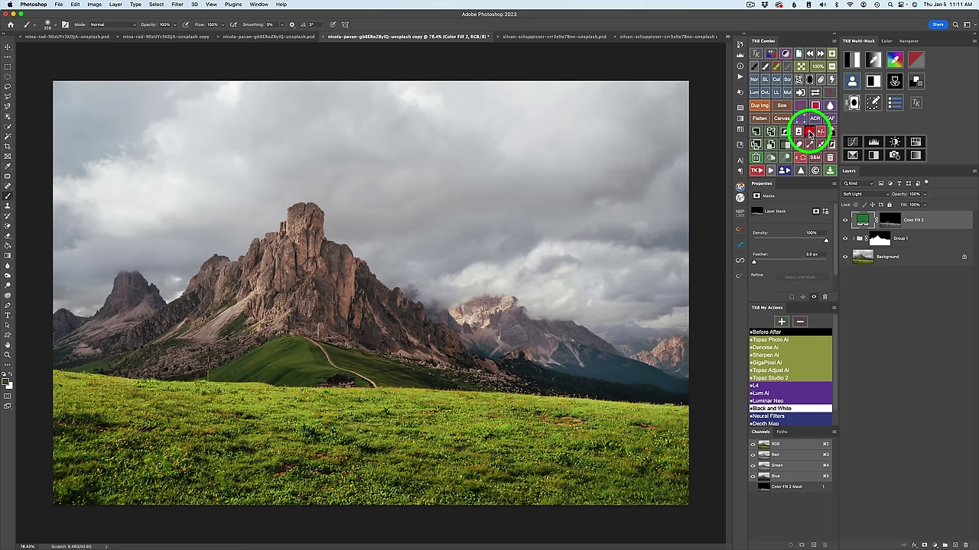
Select the sky, load the active selection as a TK mask, and start a multiply mask calculation with it.
click(809, 133)
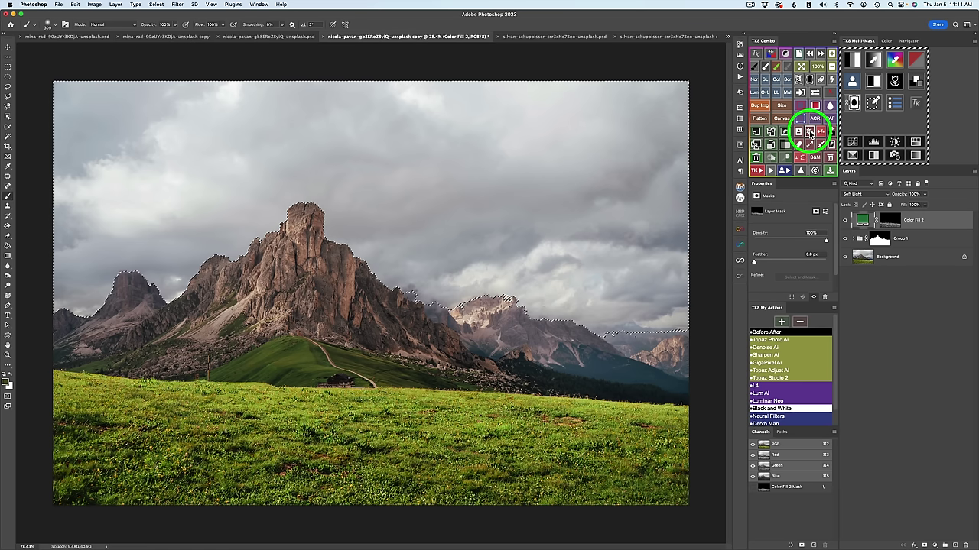
click(854, 82)
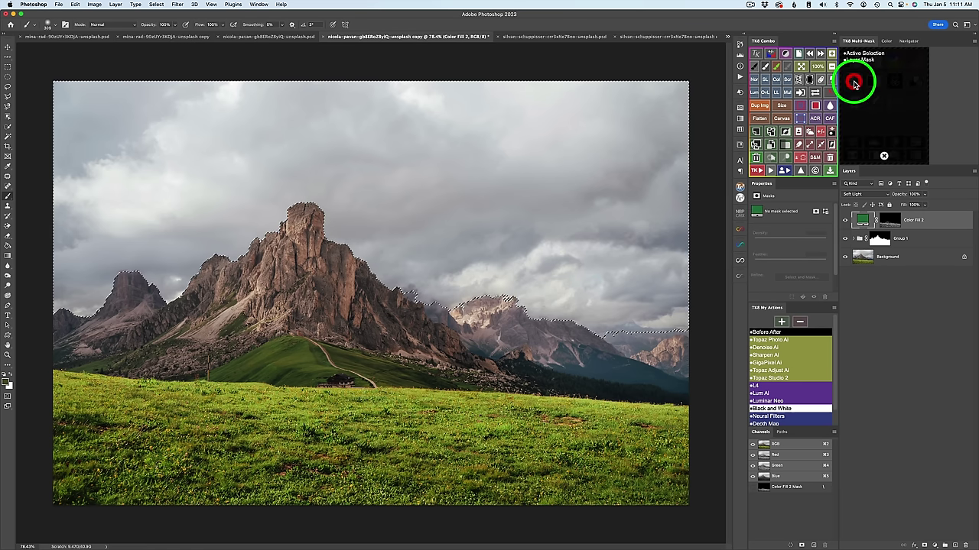
click(862, 53)
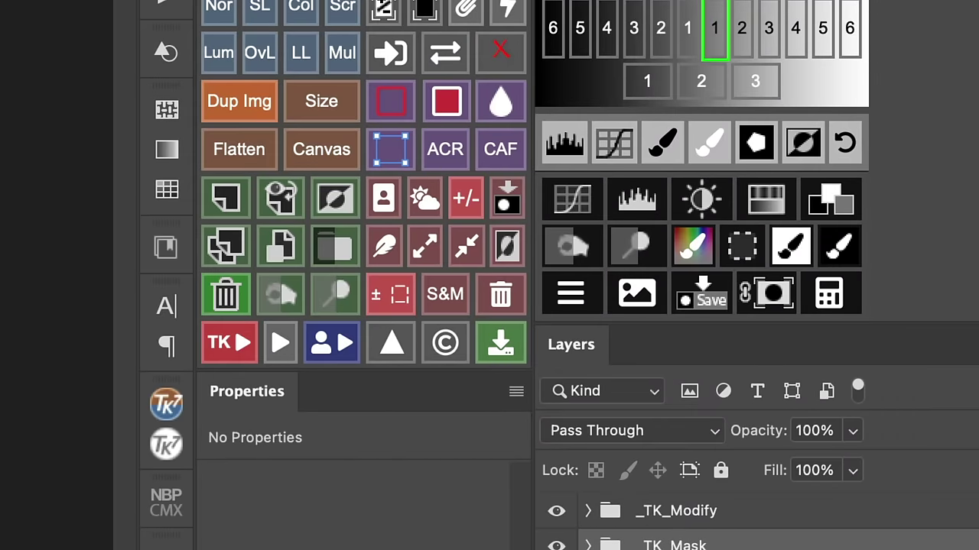
click(844, 303)
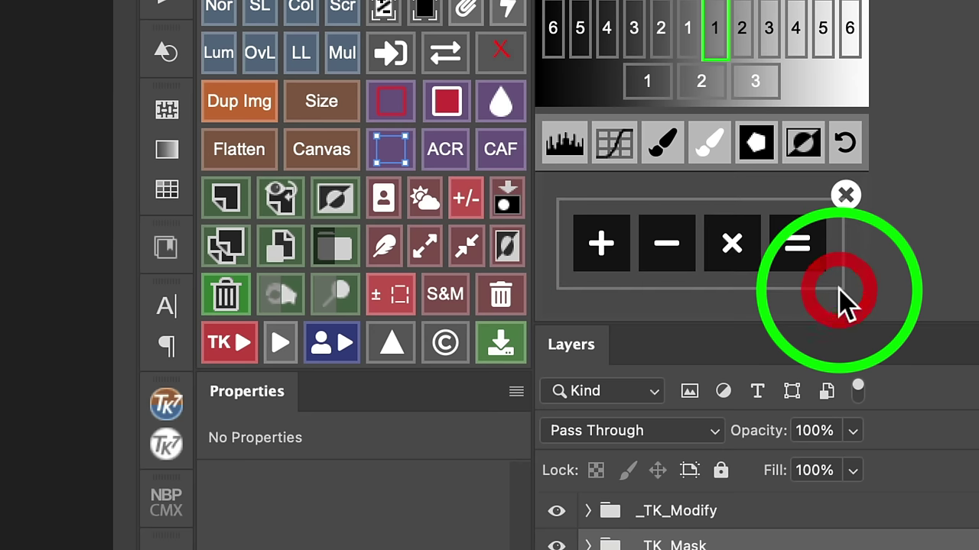
click(732, 252)
click(916, 59)
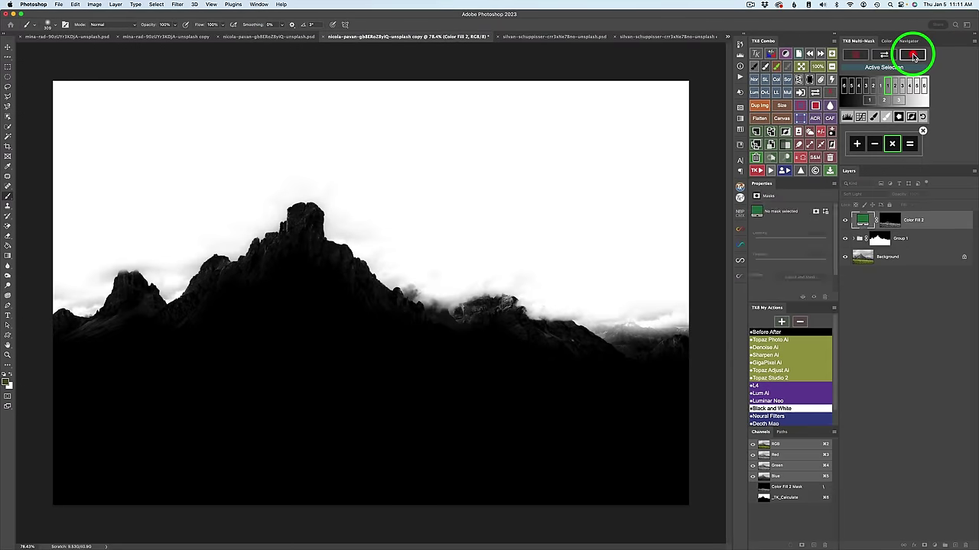
Generate the RGB midtones 3 luminosity mask and complete the calculation to intersect it with the sky mask.
click(875, 59)
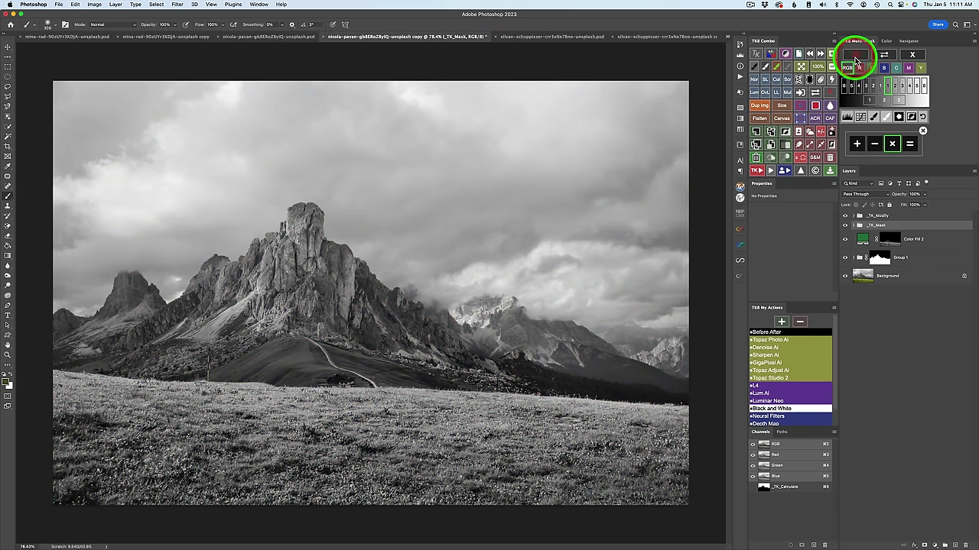
click(859, 68)
click(870, 100)
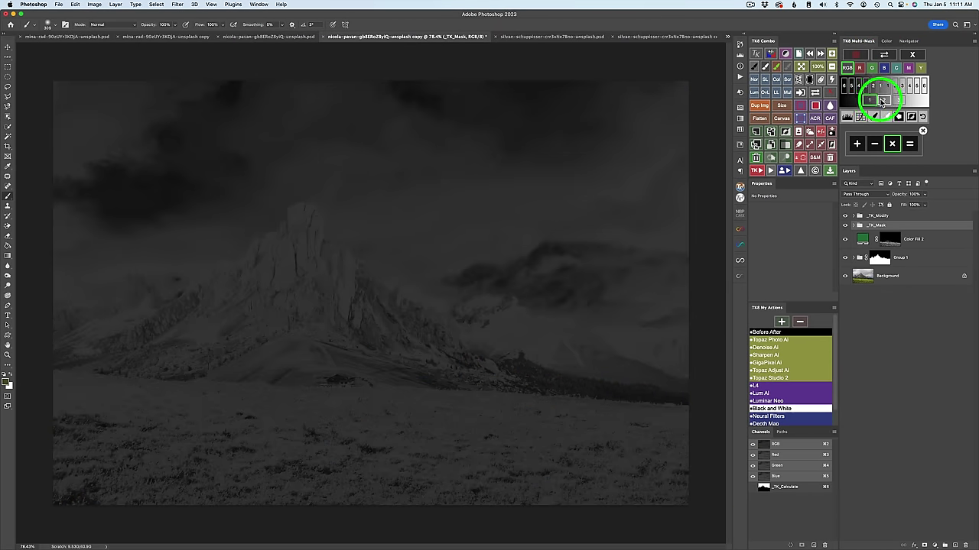
click(884, 101)
click(899, 100)
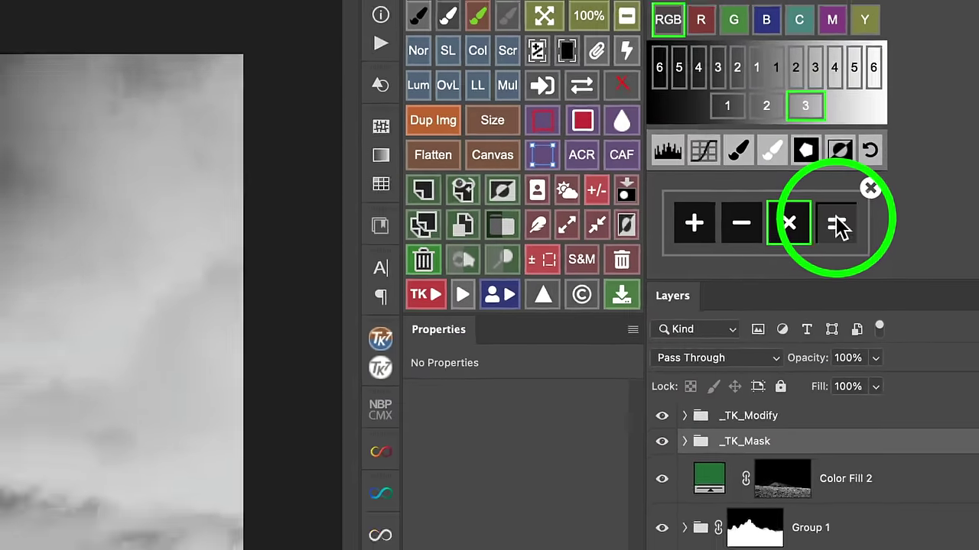
click(909, 144)
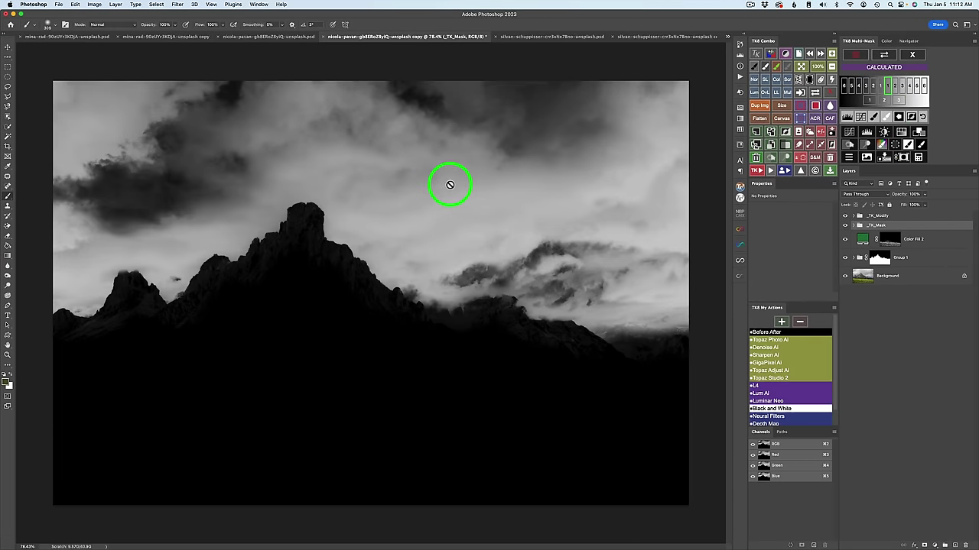
Output the calculated sky mask as a solid color fill layer in dark blue #29284f, and compare the sky with it hidden and shown.
click(850, 158)
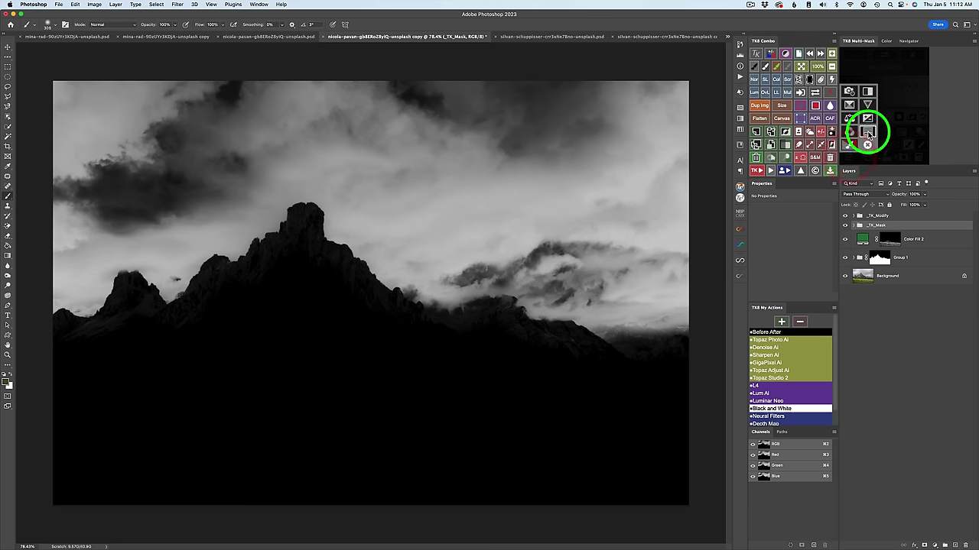
click(868, 132)
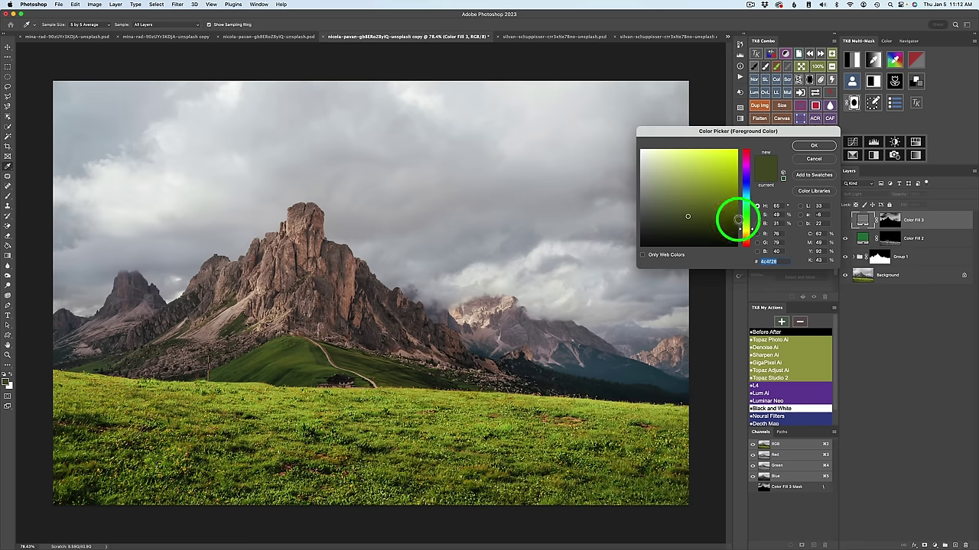
drag(752, 231, 752, 184)
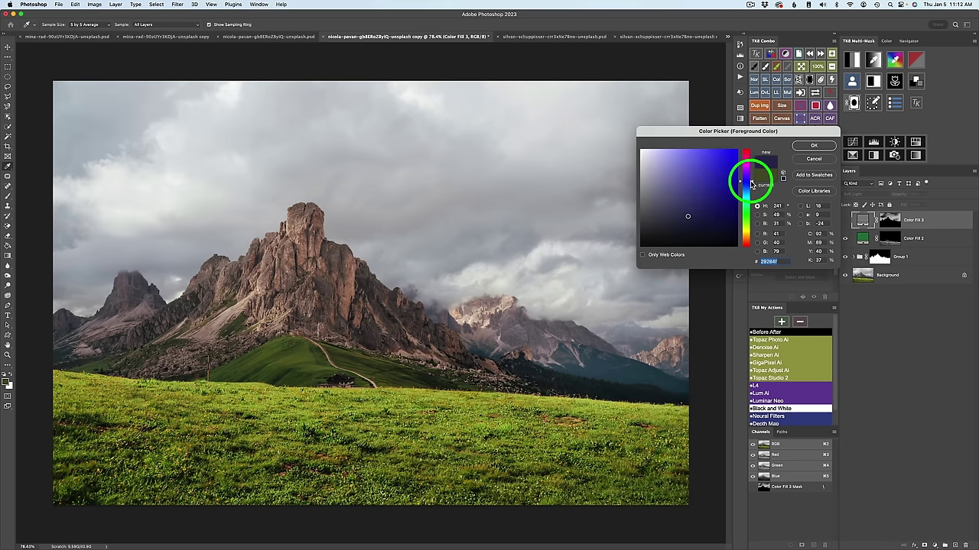
click(814, 146)
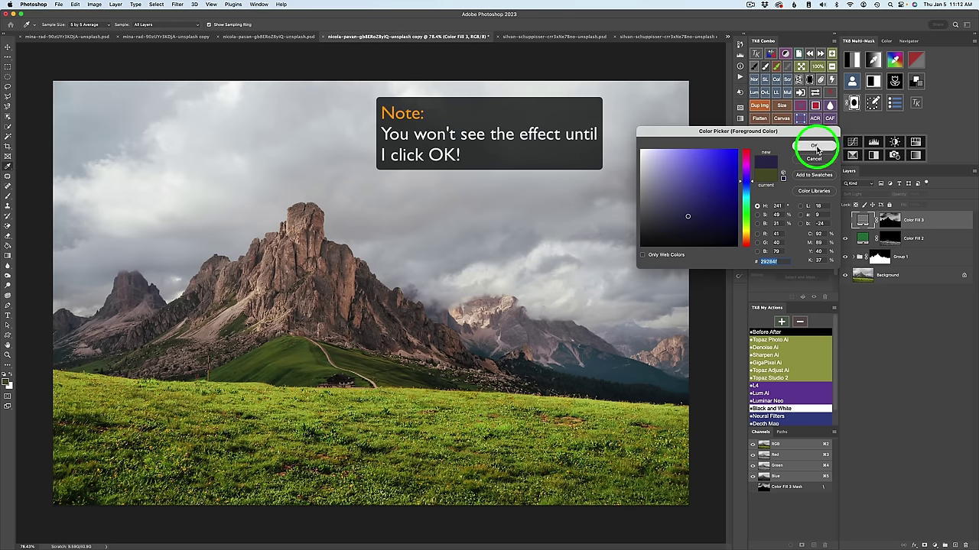
click(847, 221)
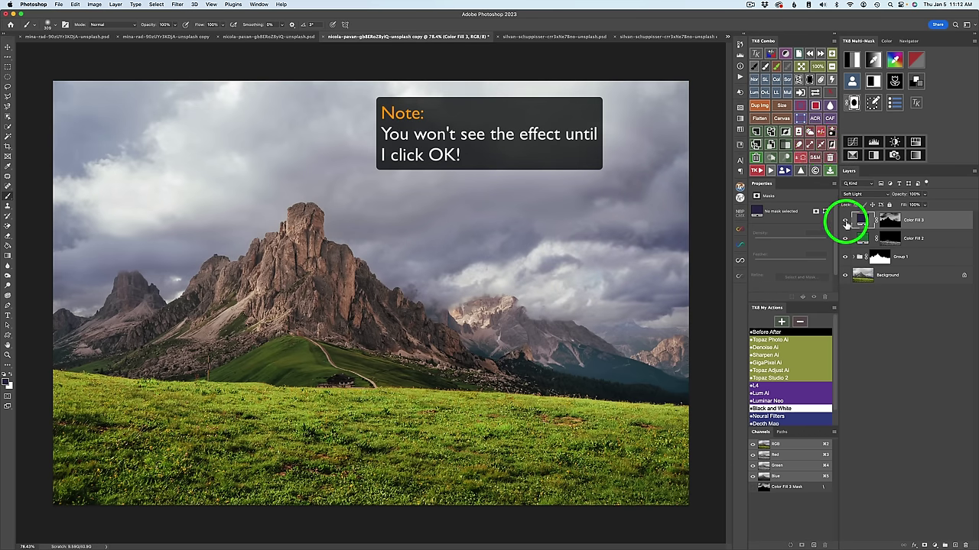
click(846, 222)
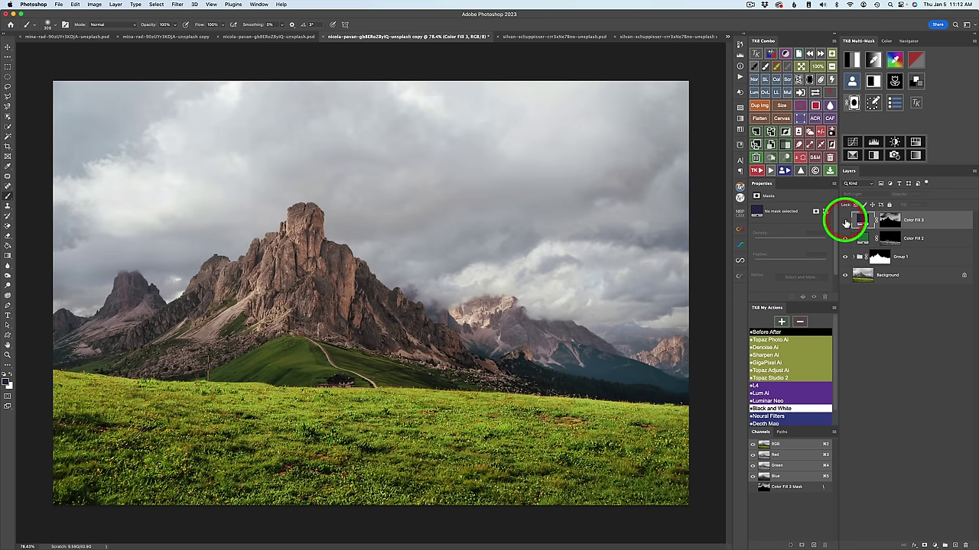
click(845, 222)
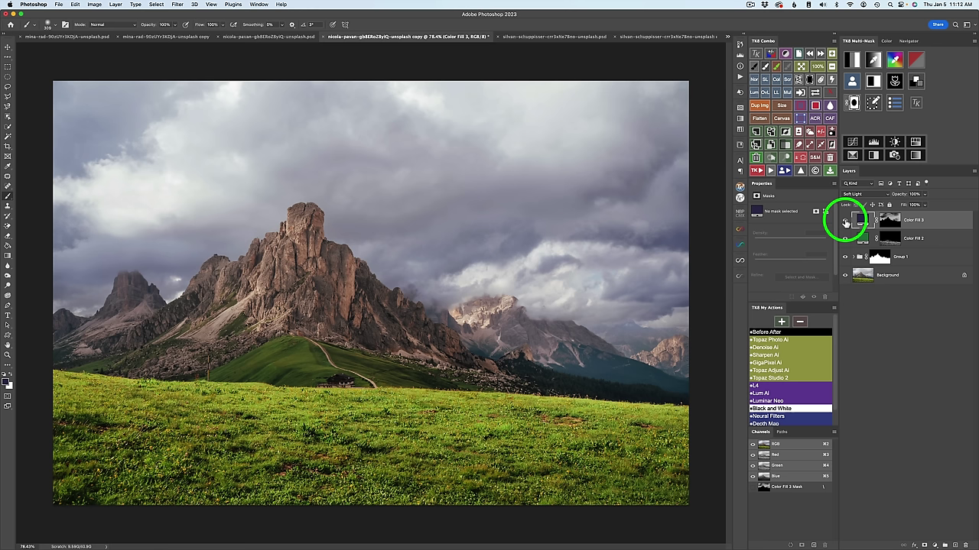
Change the sky fill layer's color to the brighter, more saturated blue #355ba8.
click(887, 221)
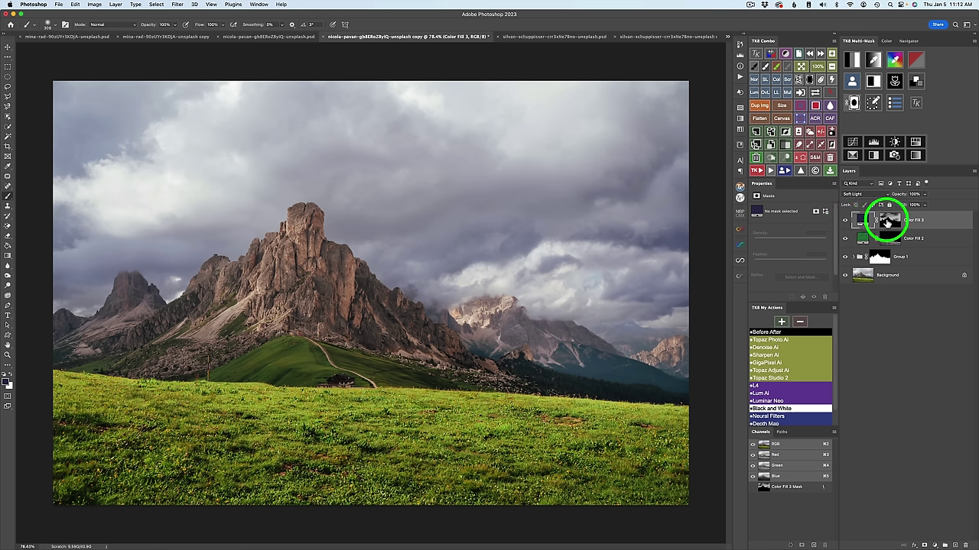
click(852, 104)
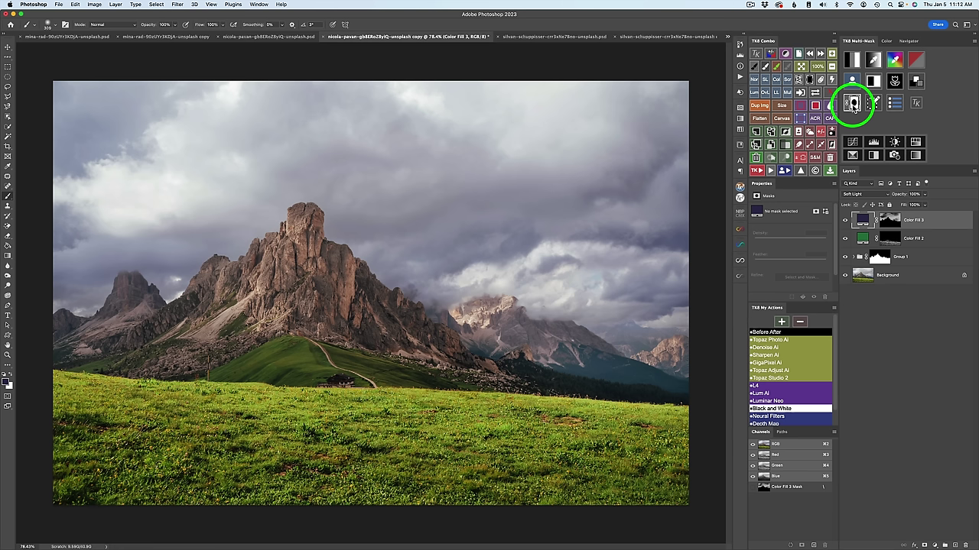
double_click(862, 220)
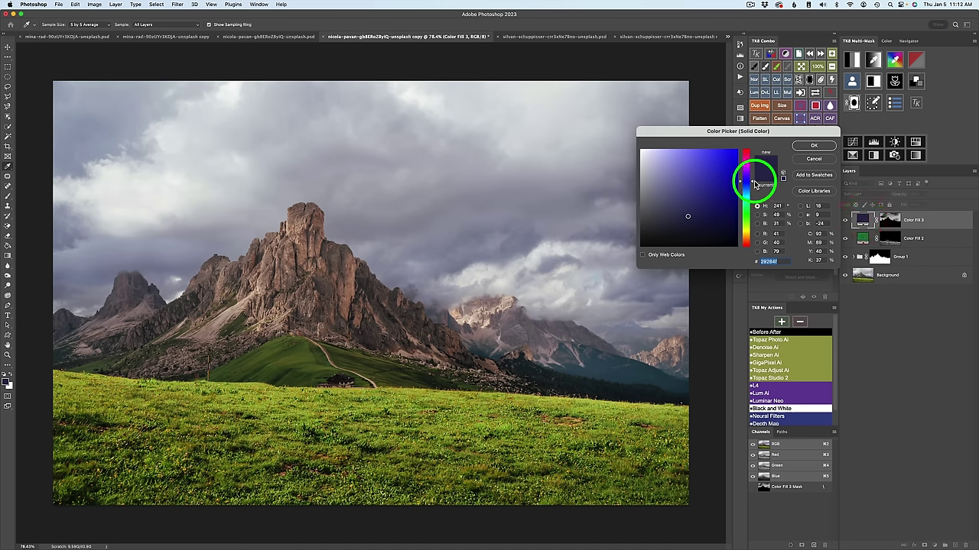
mouse_move(753, 184)
mouse_down()
mouse_move(751, 192)
mouse_move(752, 173)
mouse_move(751, 188)
mouse_up()
mouse_move(688, 216)
mouse_down()
mouse_move(732, 161)
mouse_move(694, 199)
mouse_move(686, 193)
mouse_up()
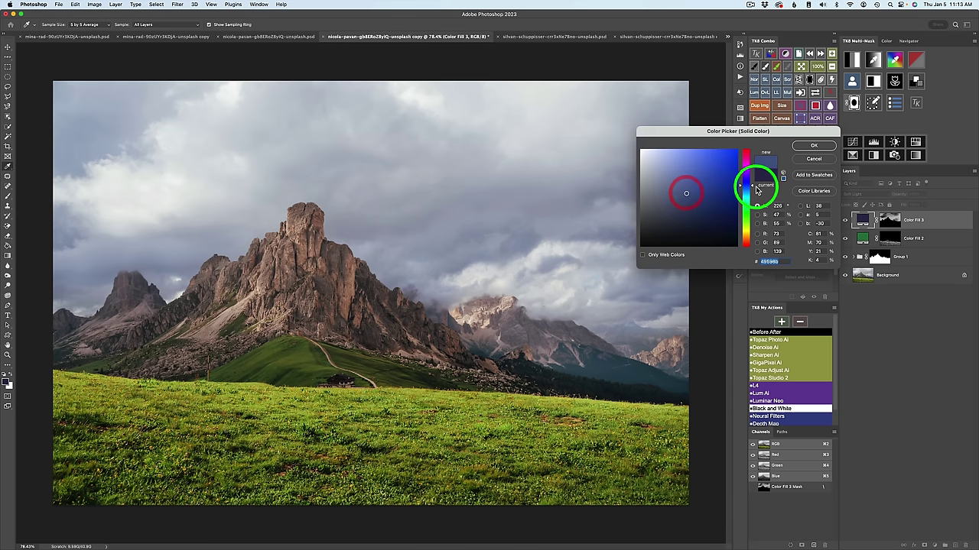
mouse_move(752, 188)
mouse_down()
mouse_move(686, 192)
mouse_move(706, 183)
mouse_up()
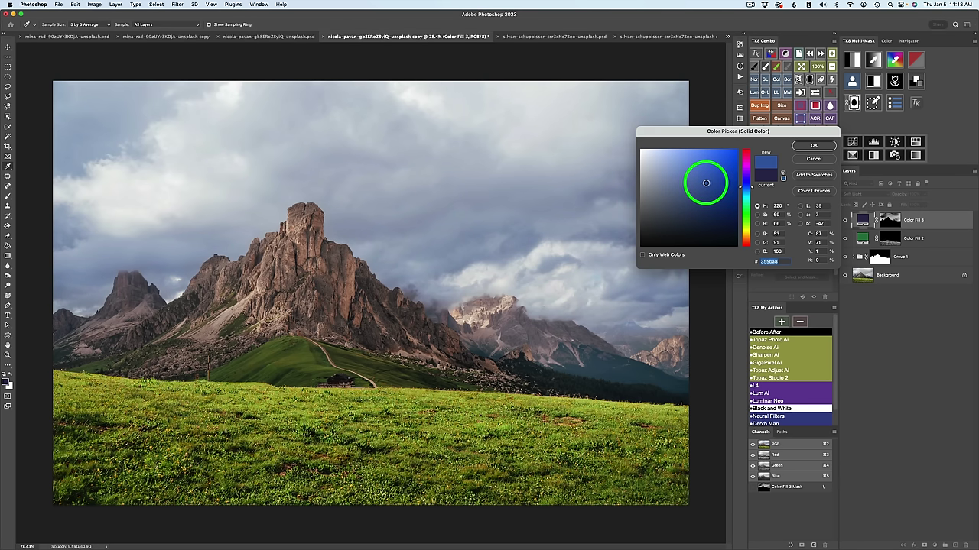
click(813, 145)
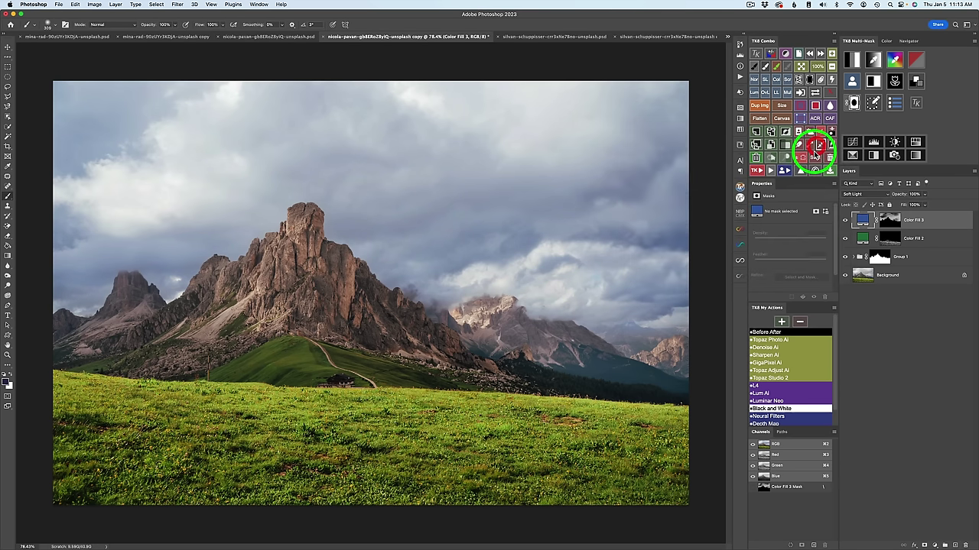
Compare the sky with its blue fill layer hidden and shown, and lower that layer's opacity to 70%.
click(845, 221)
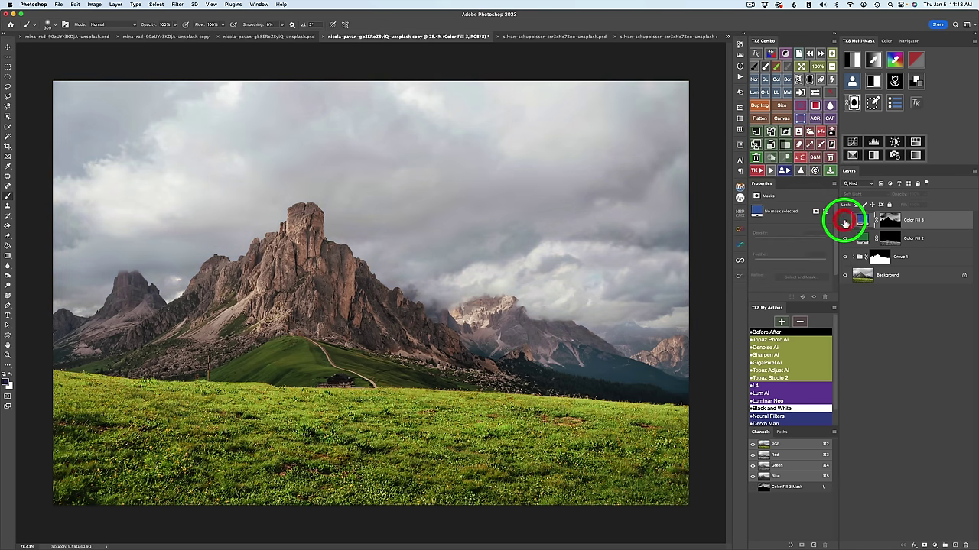
click(845, 221)
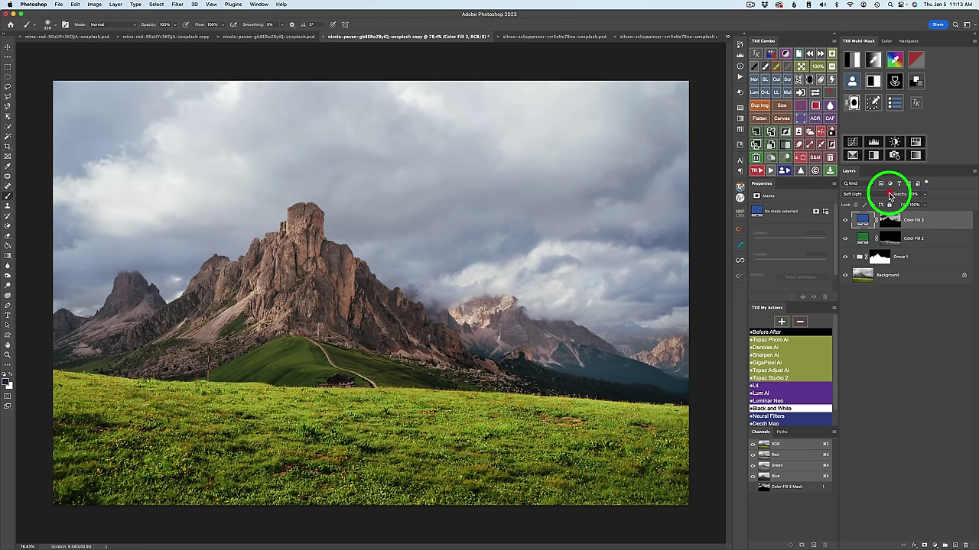
click(880, 237)
drag(879, 237, 858, 255)
click(852, 256)
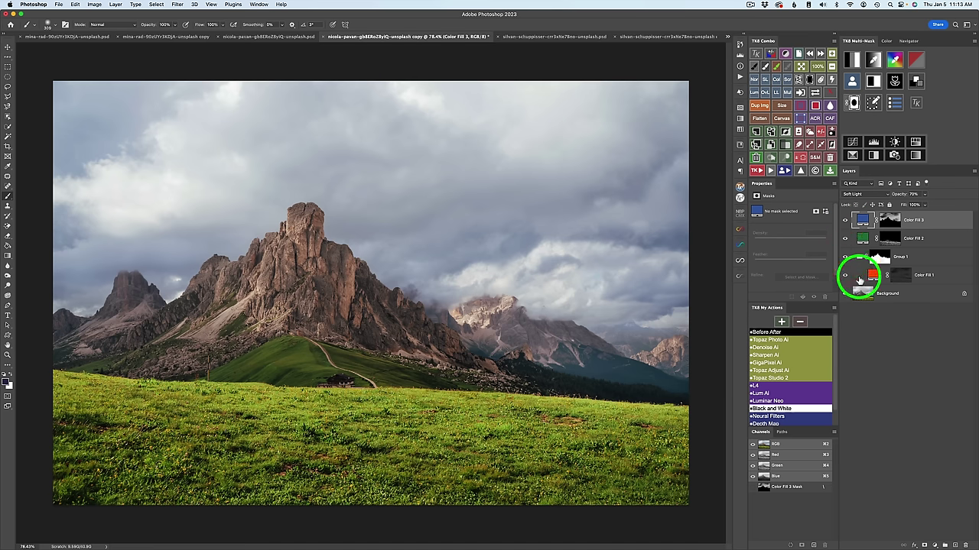
click(852, 256)
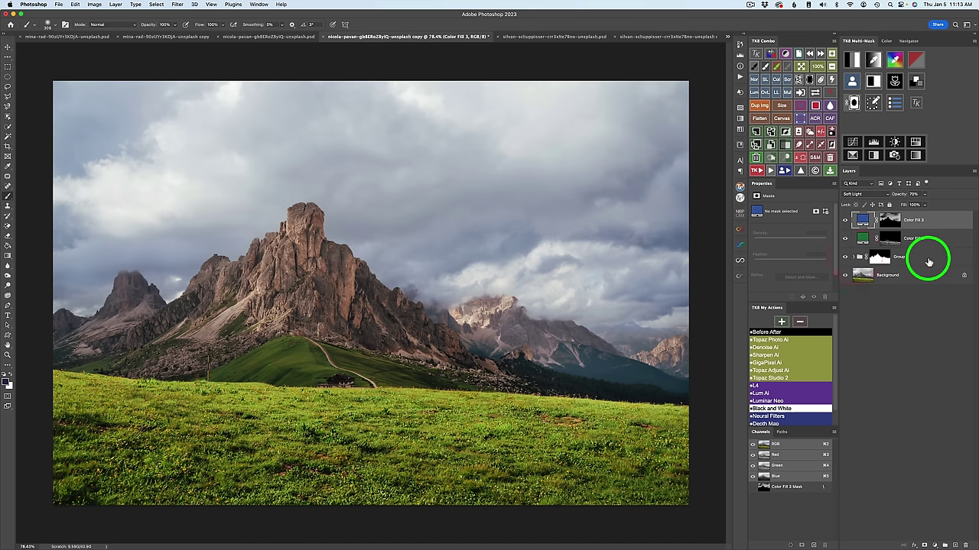
Put Group 1 and the two color fill layers above it into a new white-masked group, and compare the image with it hidden and shown.
click(928, 261)
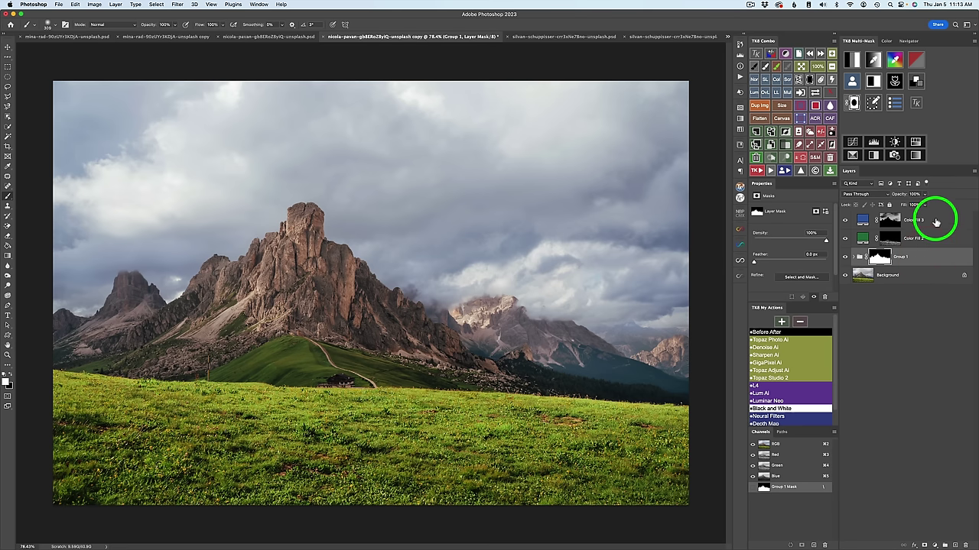
shift+click(936, 222)
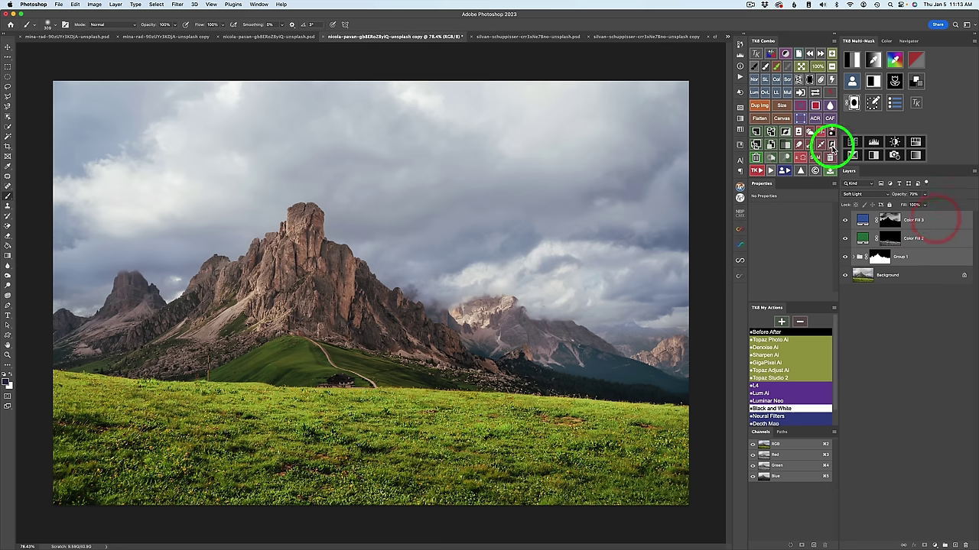
click(788, 145)
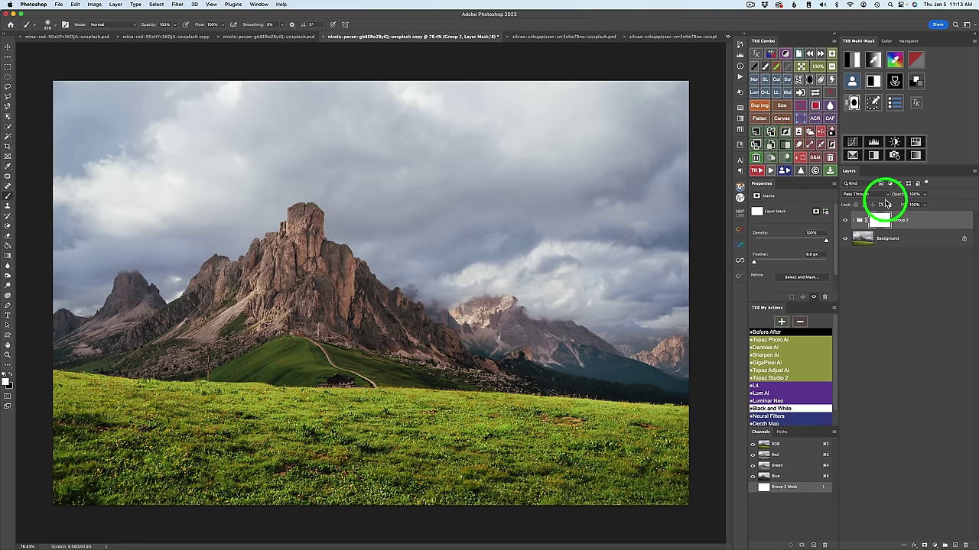
click(845, 221)
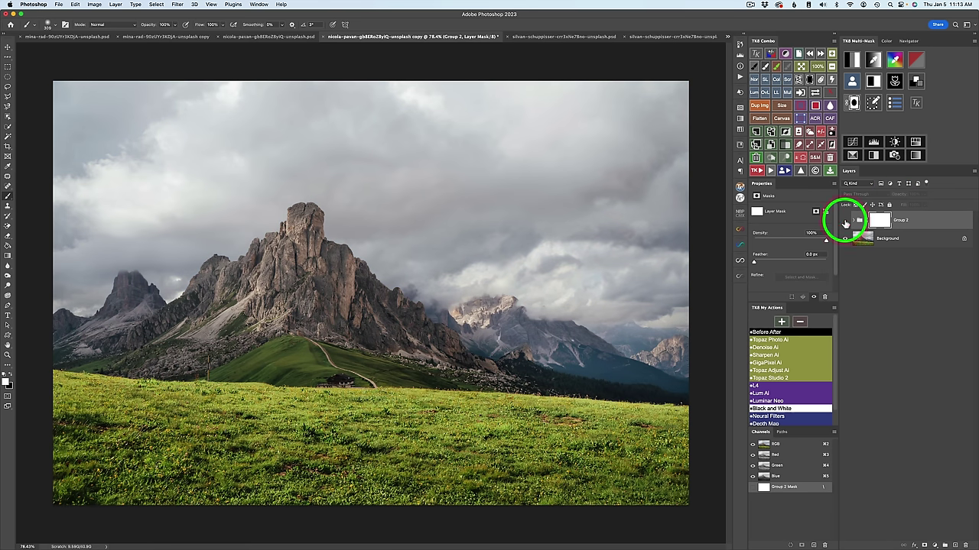
click(844, 221)
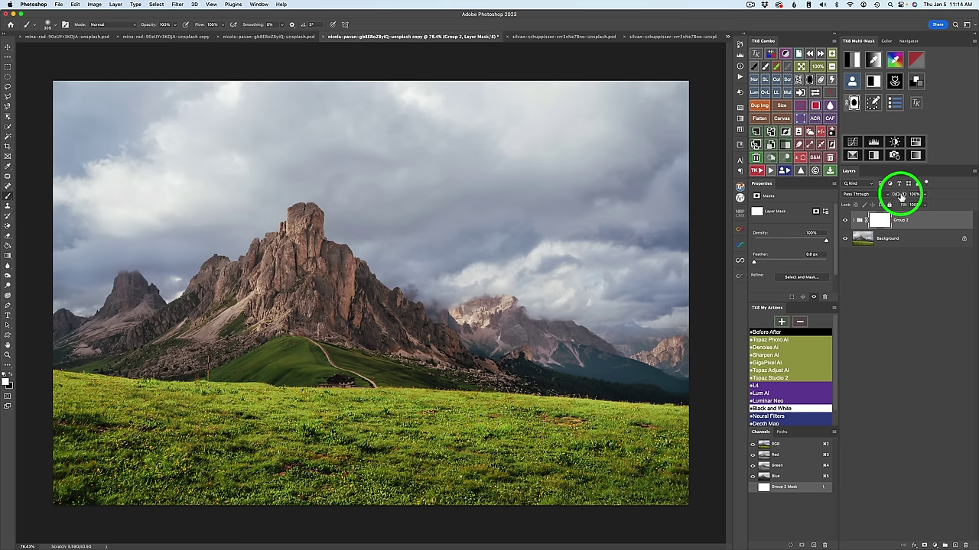
Try the new group at 83% opacity, compare it hidden and shown, and return its opacity to 100%.
mouse_move(900, 196)
mouse_down()
mouse_move(887, 196)
mouse_move(898, 195)
mouse_up()
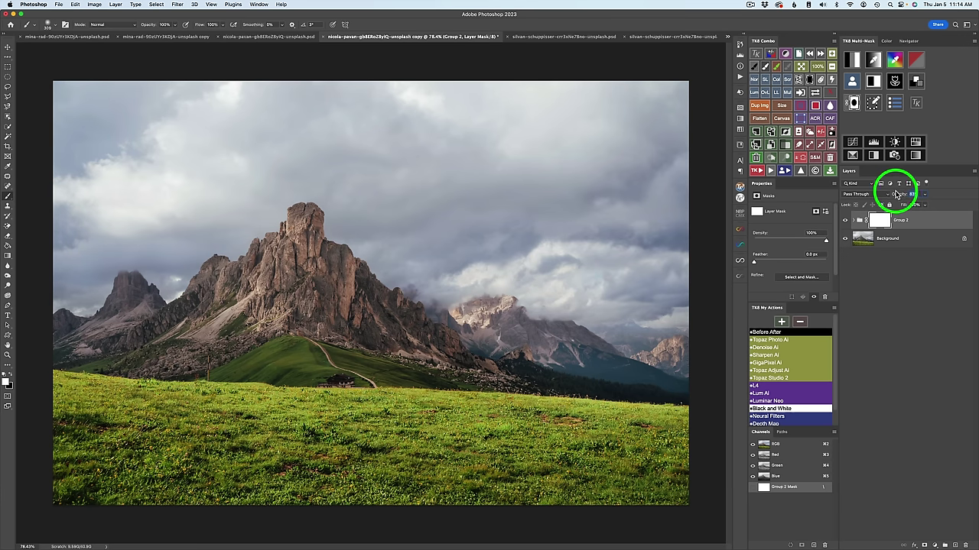
click(846, 222)
click(846, 222)
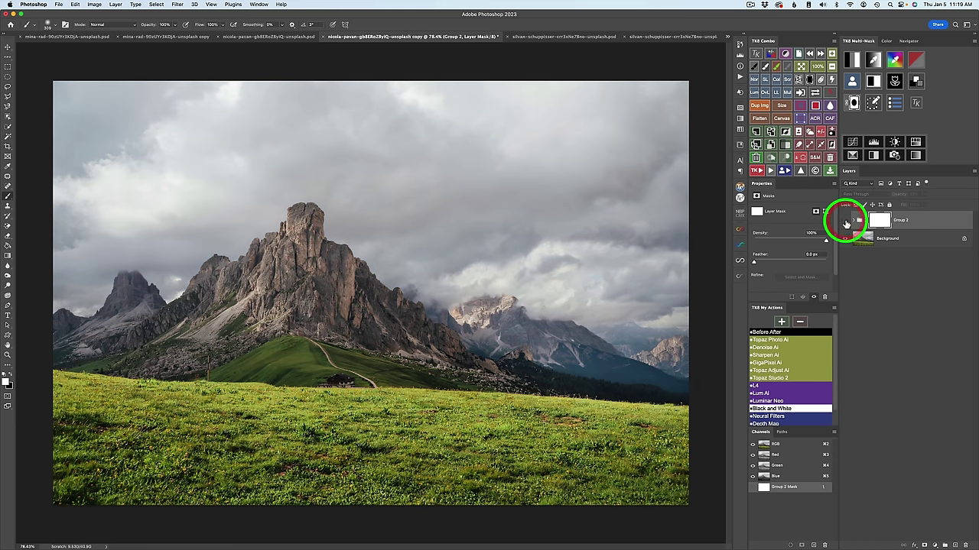
click(845, 222)
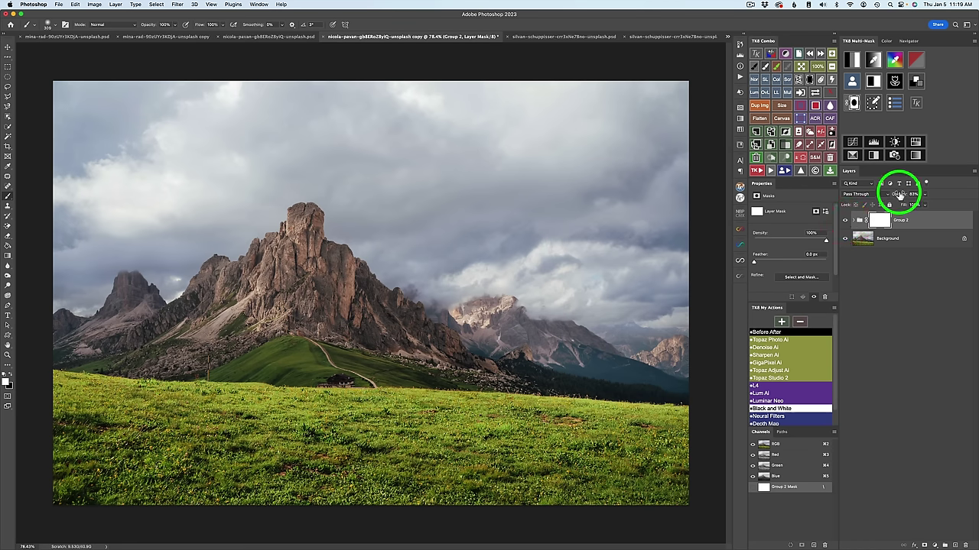
drag(896, 193, 943, 196)
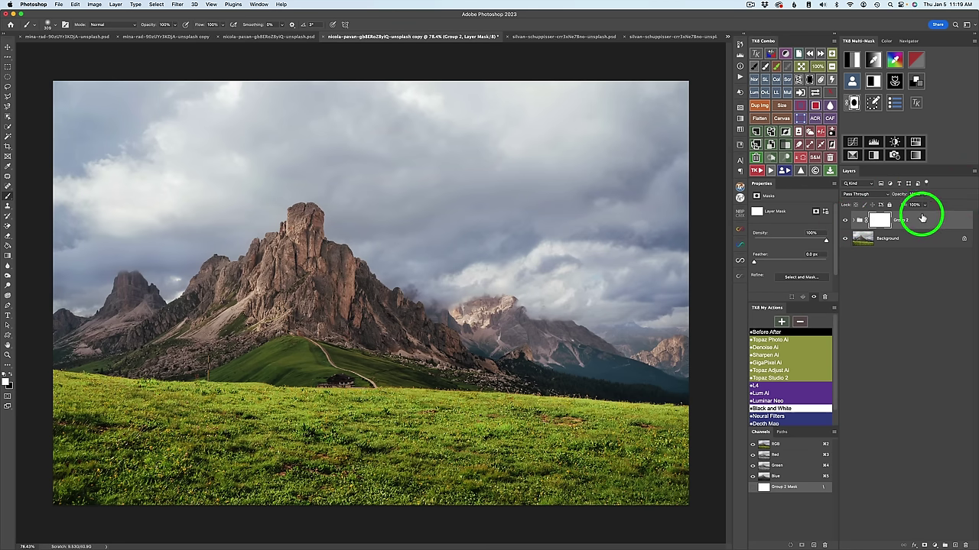
click(846, 222)
click(845, 221)
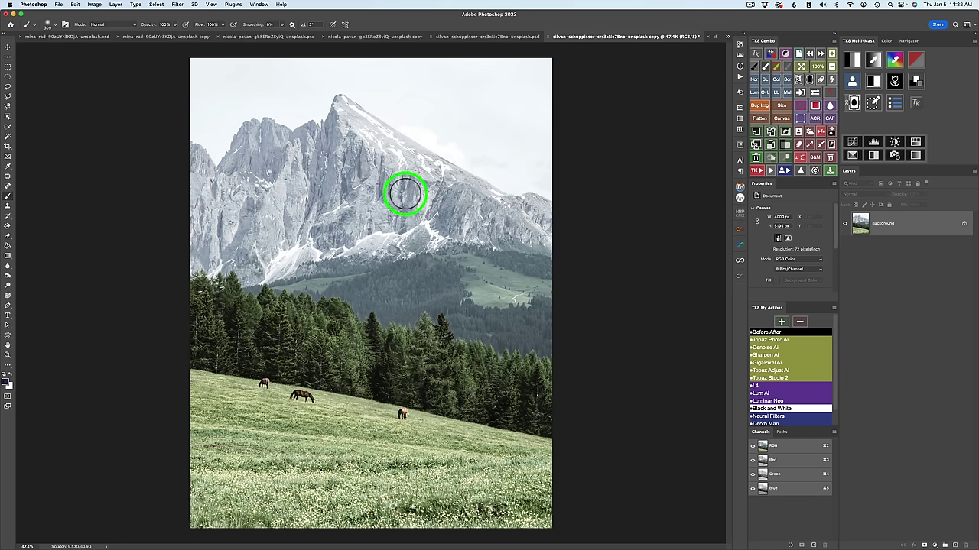
Generate a TK color mask for the mountain meadow photo from a green sampled in the grass.
key(v)
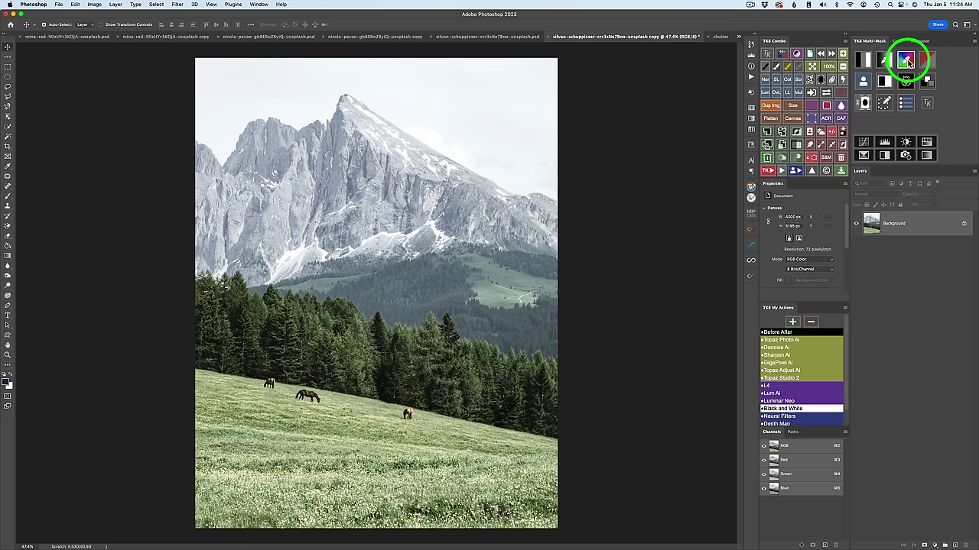
click(907, 61)
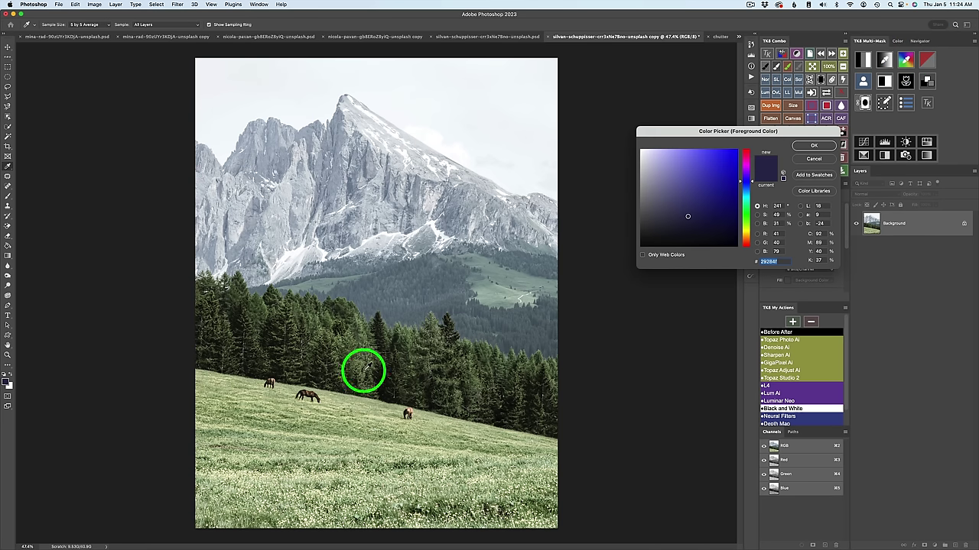
click(334, 425)
click(808, 146)
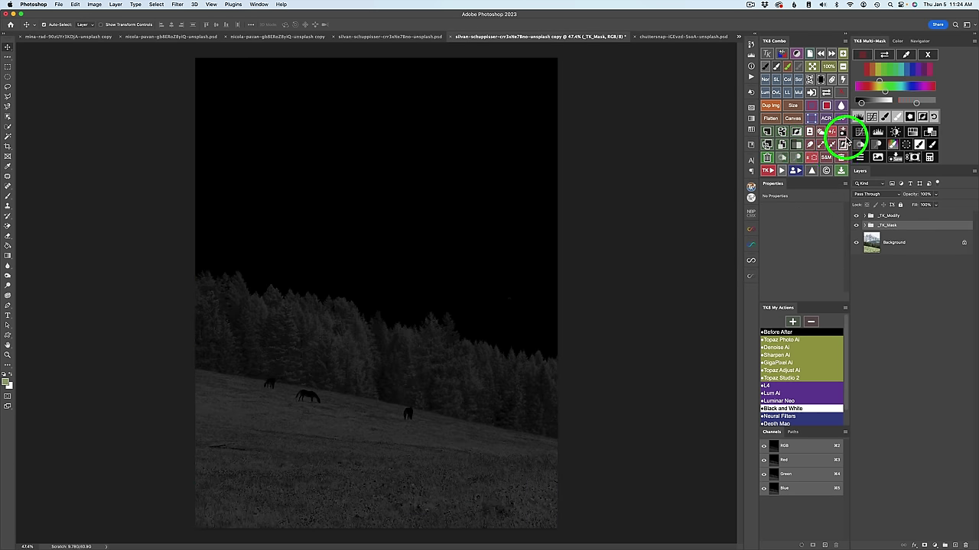
Brighten the green color mask with its lightness adjustment so the trees and meadow are selected more strongly.
click(884, 102)
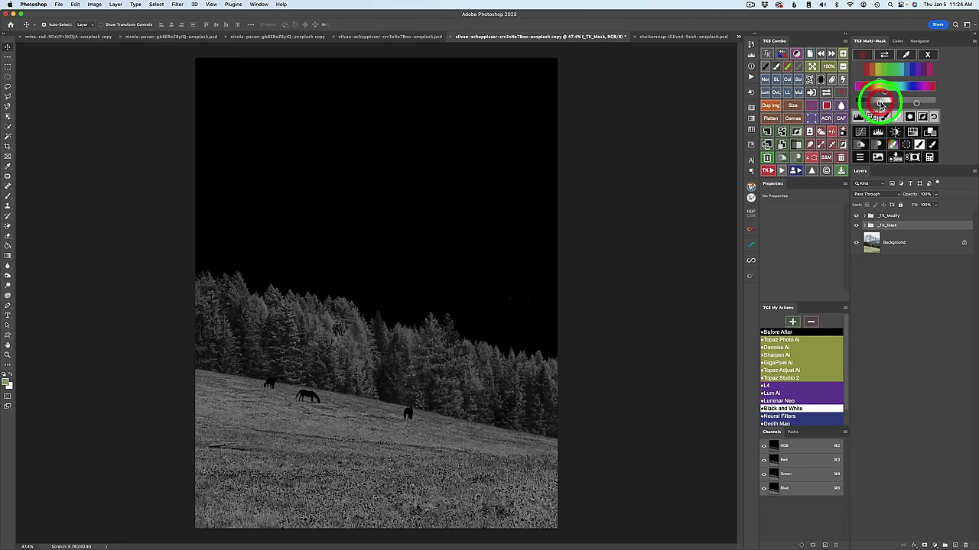
click(885, 102)
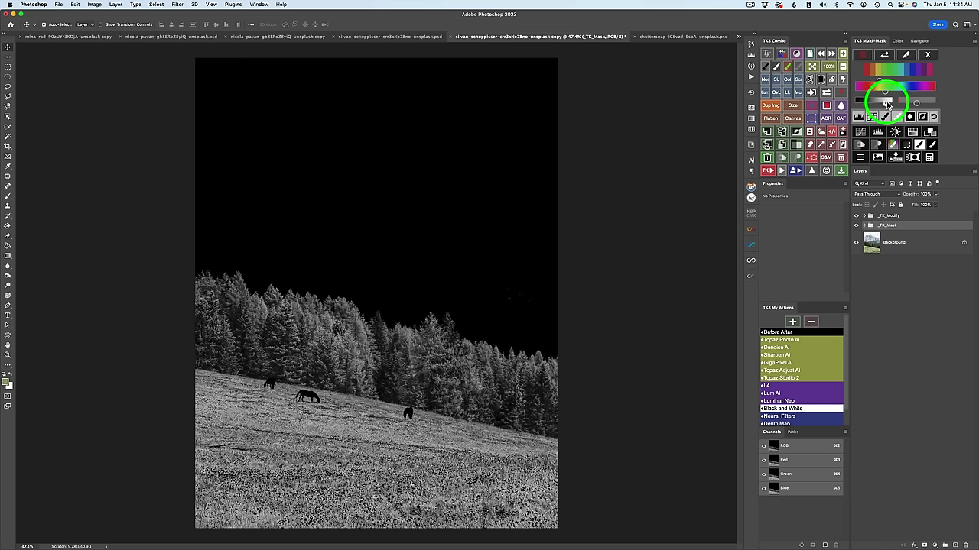
click(887, 103)
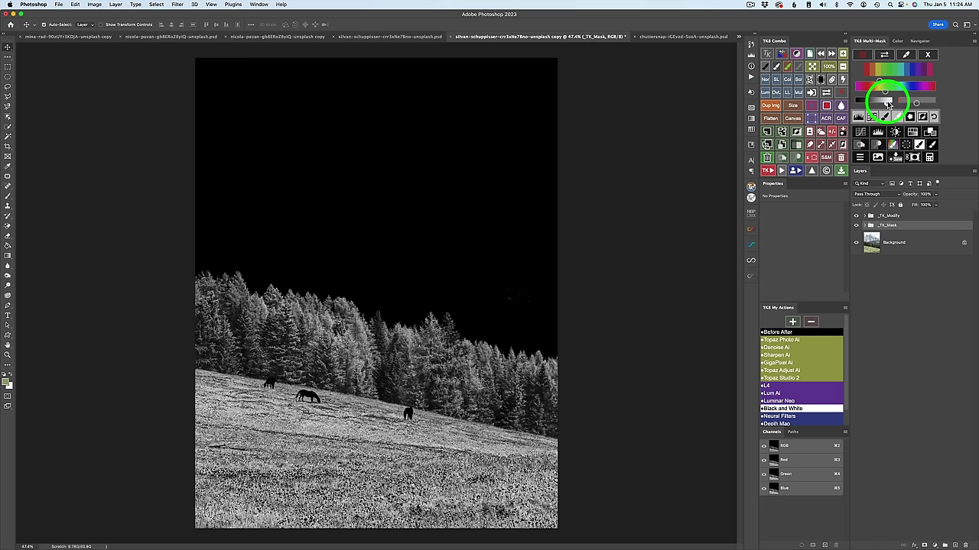
click(888, 103)
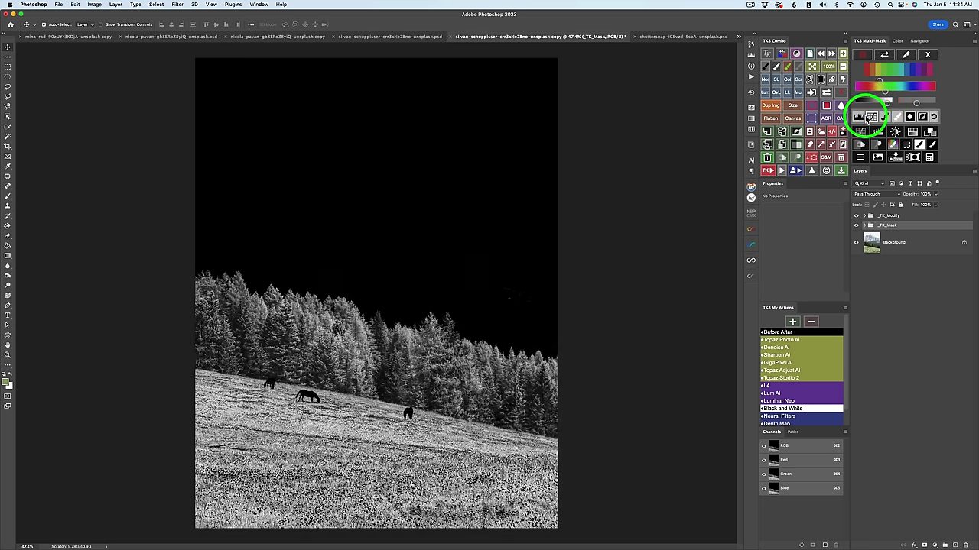
Set the mask's Levels white input to 174 and paint black over the stray light spots on the distant slope.
click(860, 117)
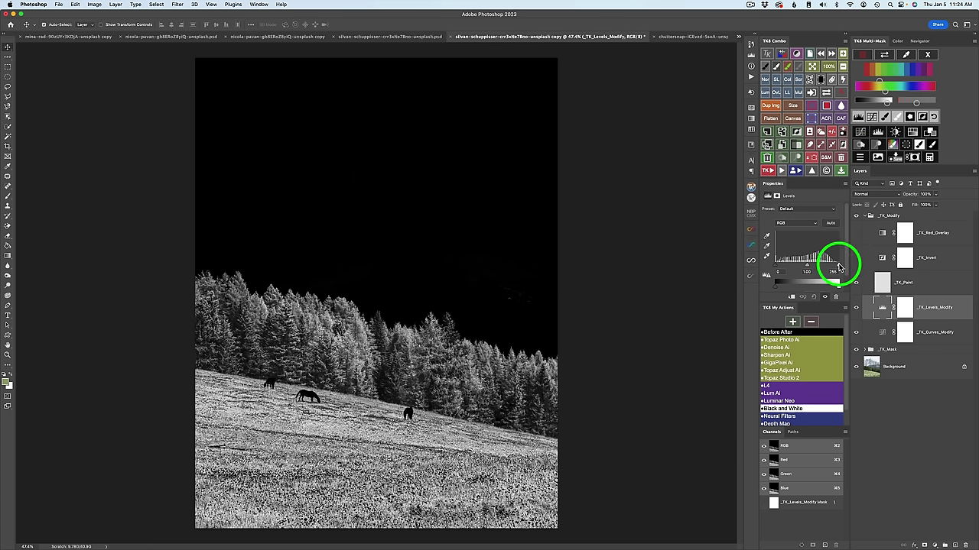
drag(839, 266, 818, 264)
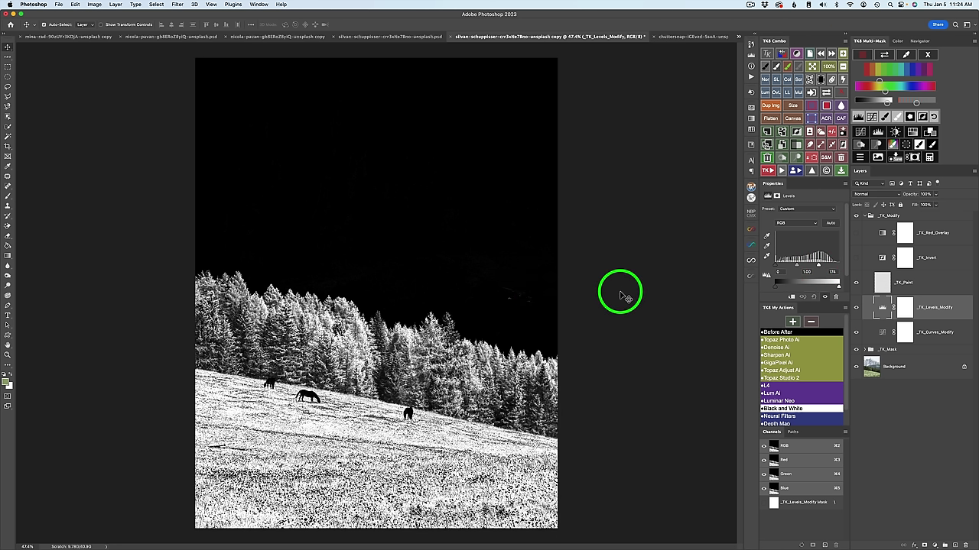
click(884, 116)
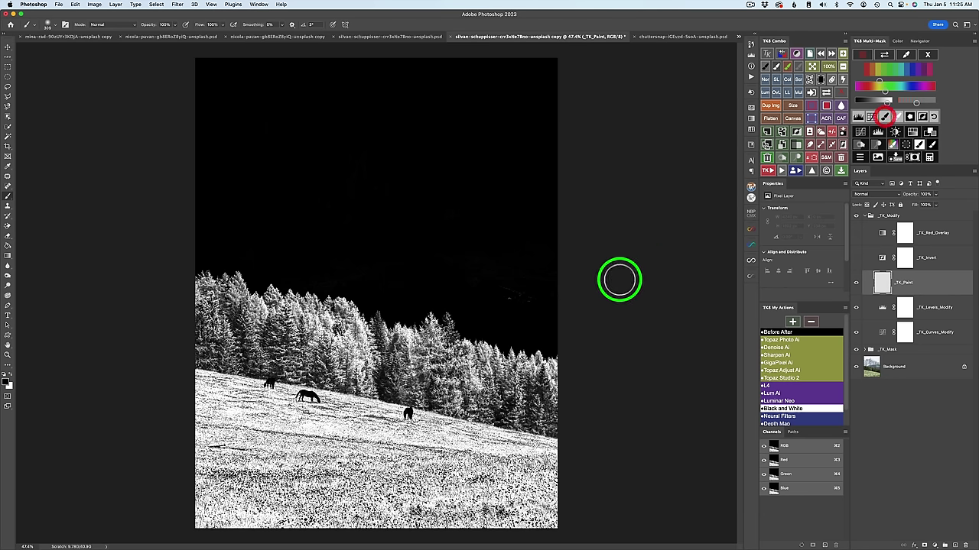
click(551, 288)
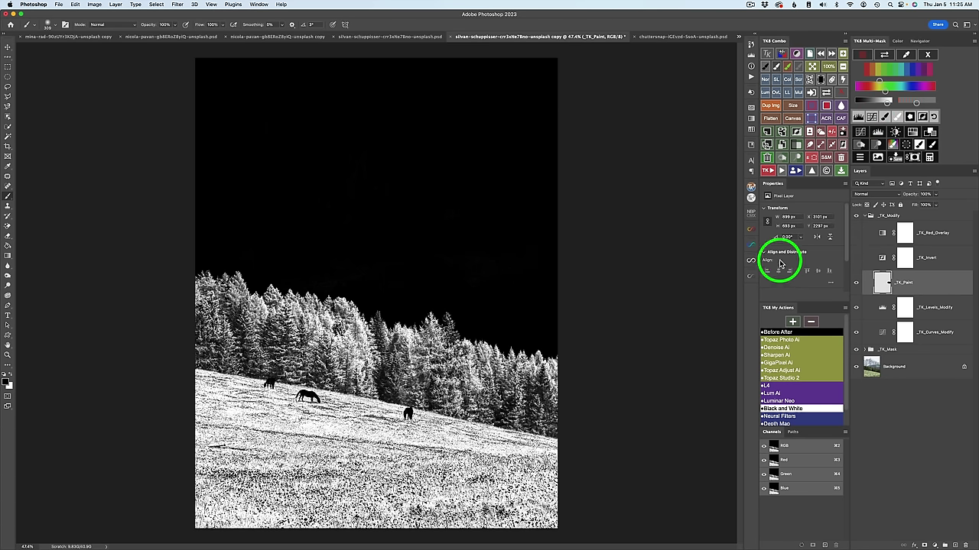
Output the mask as a solid color fill layer in the tree green #6c7d54, and compare the image with it hidden and shown.
click(859, 157)
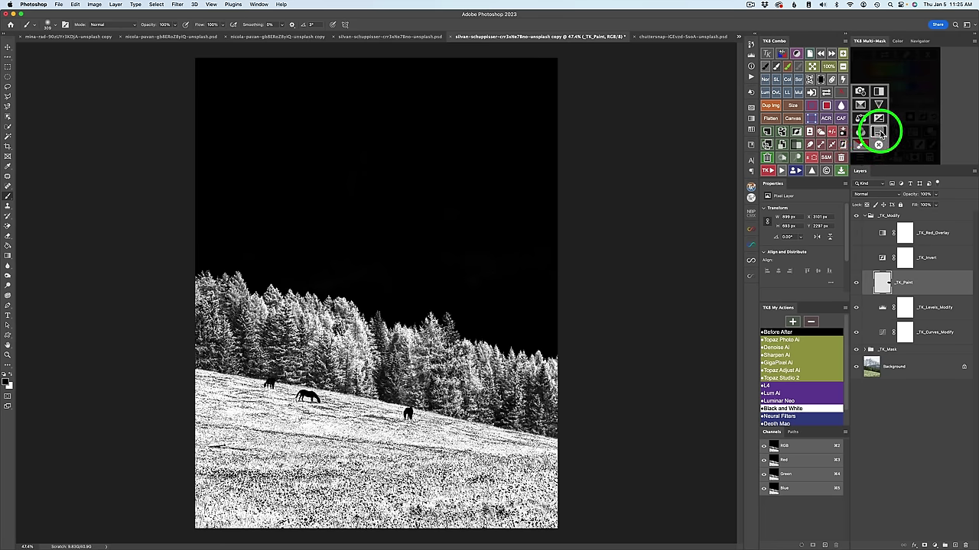
click(879, 131)
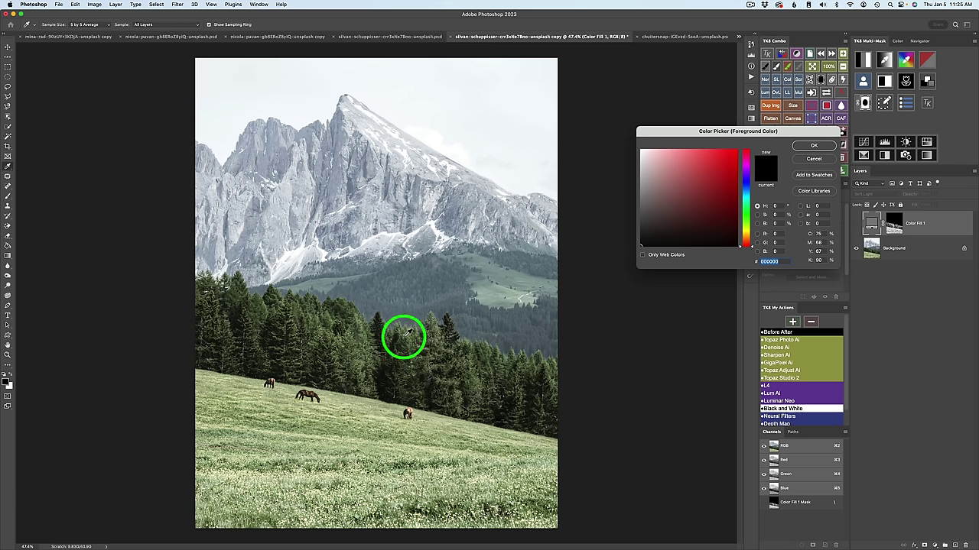
click(411, 338)
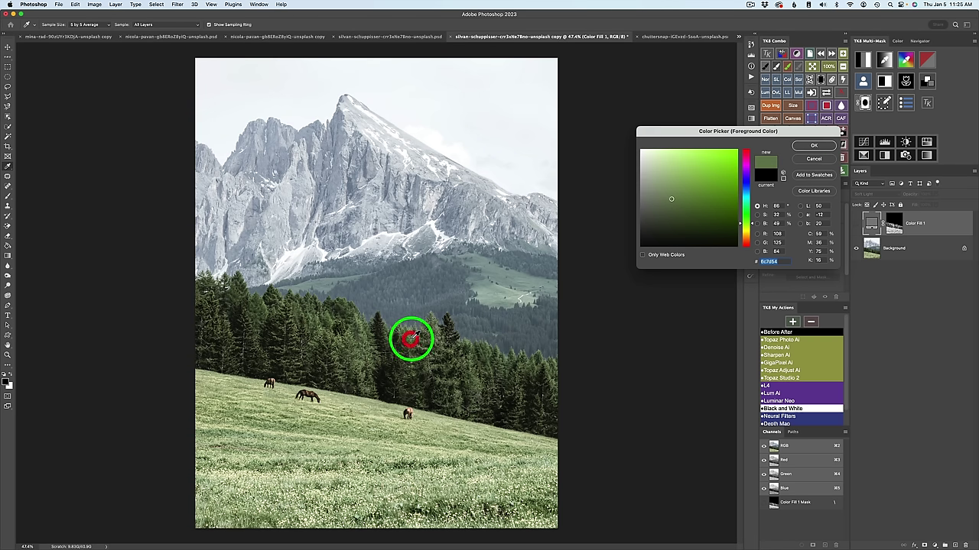
click(811, 145)
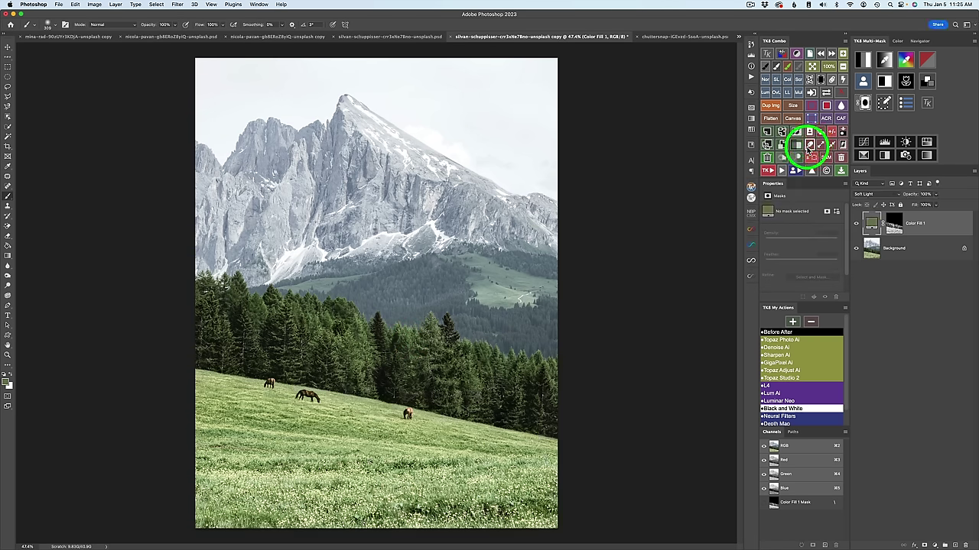
click(856, 224)
click(856, 224)
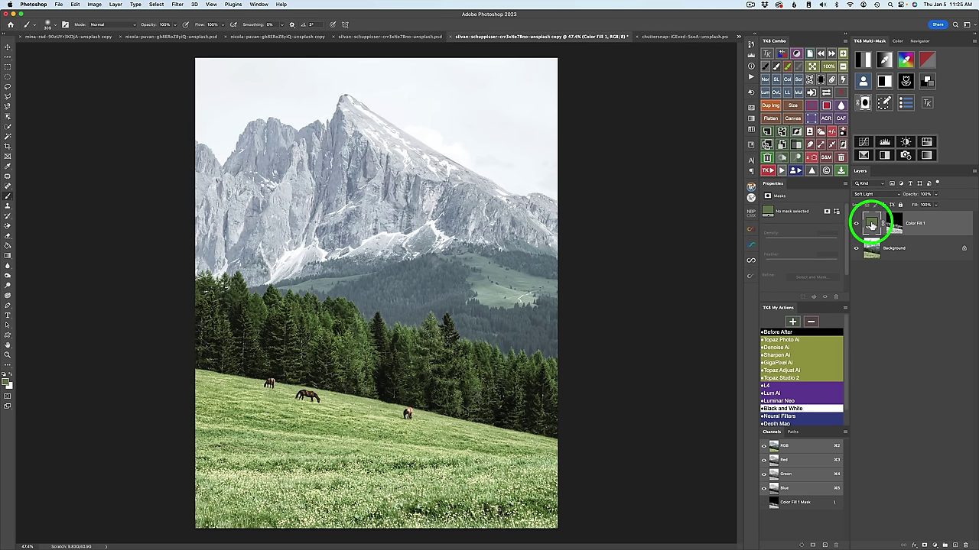
Change the green fill layer's color to a brighter, more saturated green with a hue of 107°.
double_click(872, 224)
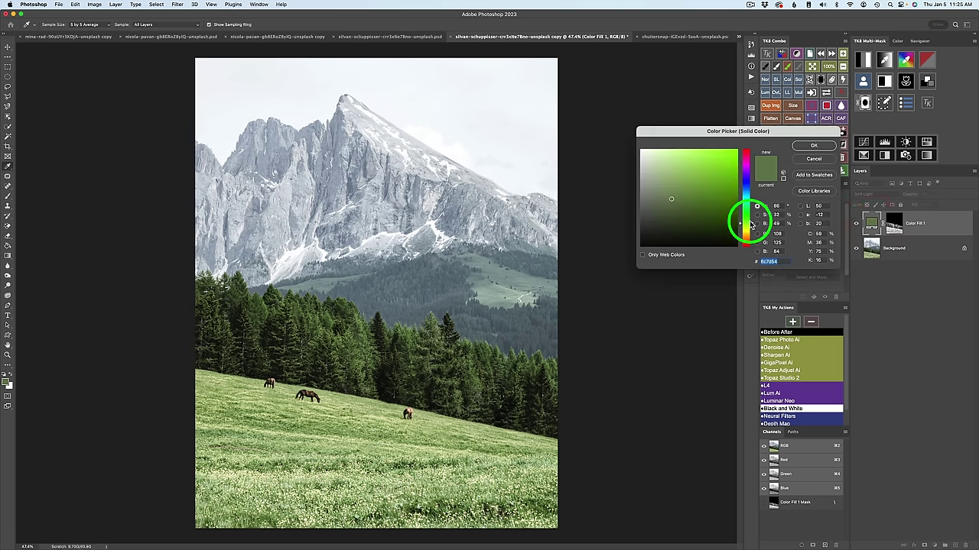
click(705, 173)
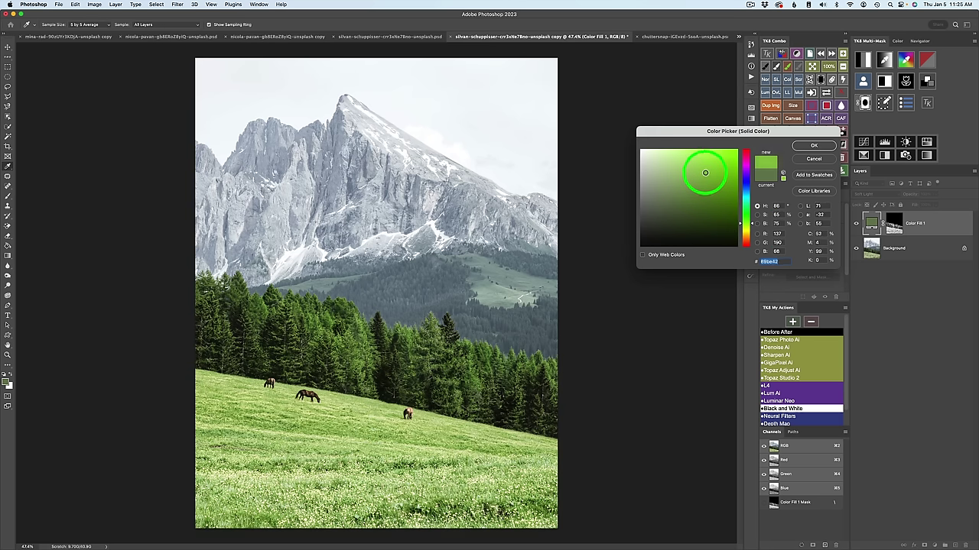
drag(705, 173, 702, 180)
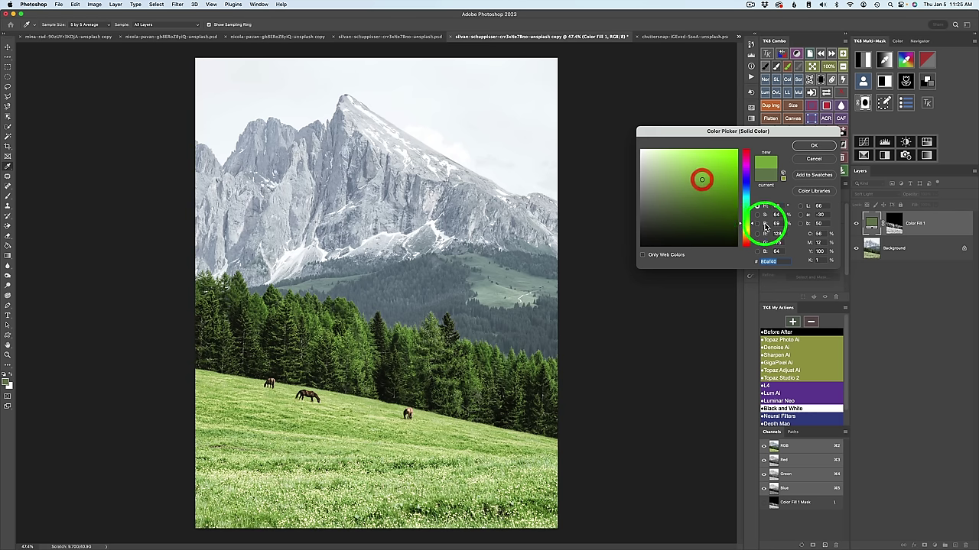
click(751, 219)
drag(752, 220, 754, 212)
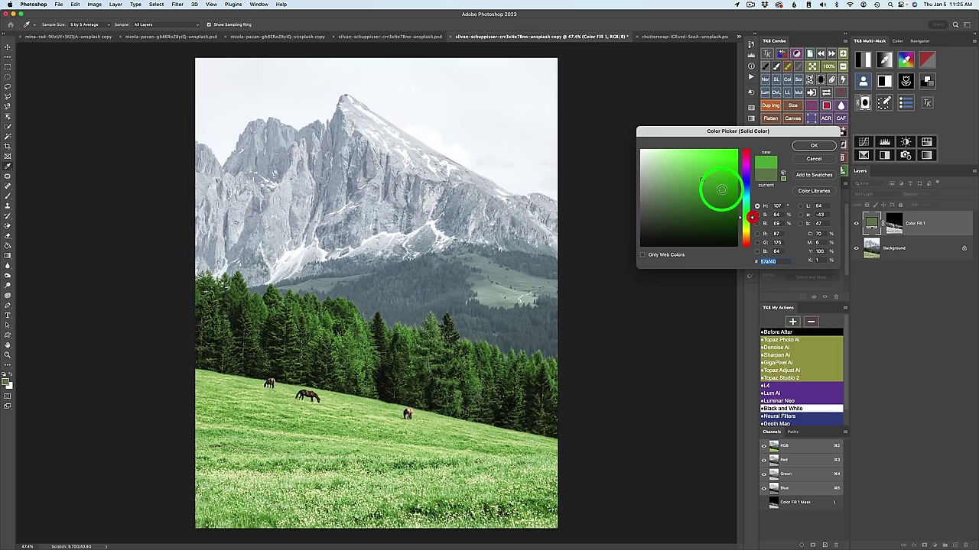
drag(699, 175, 708, 185)
click(813, 146)
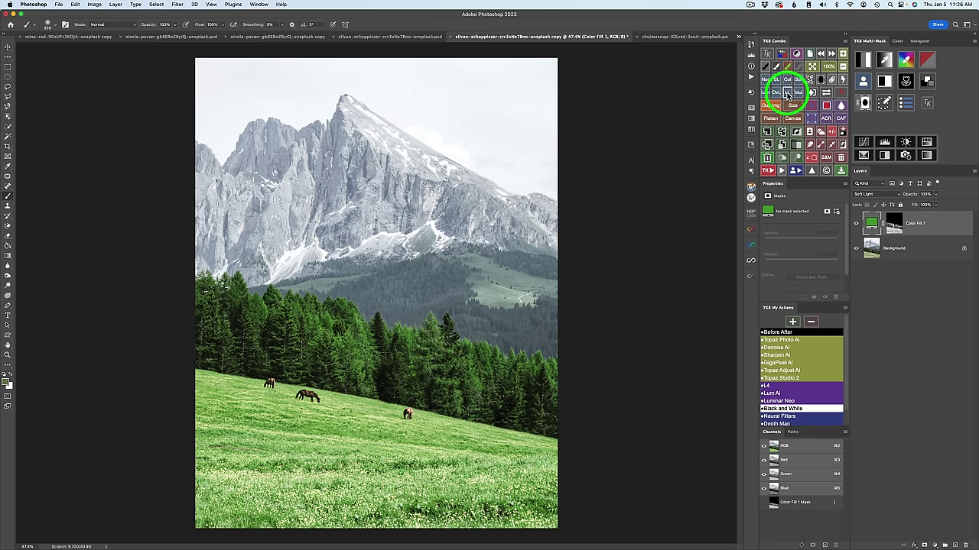
Set the green fill layer's blend mode to Linear Light and its Fill to 31%.
click(787, 93)
click(786, 92)
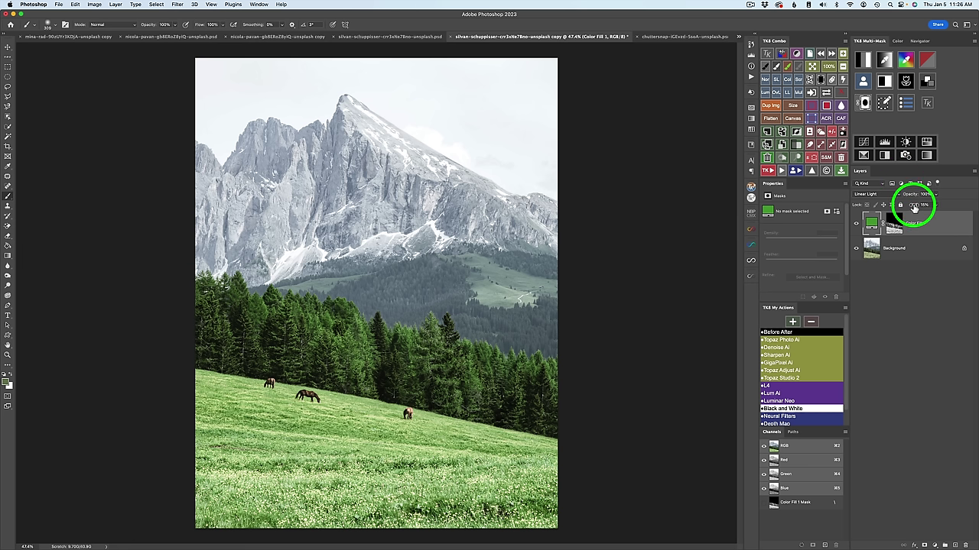
drag(914, 208, 919, 210)
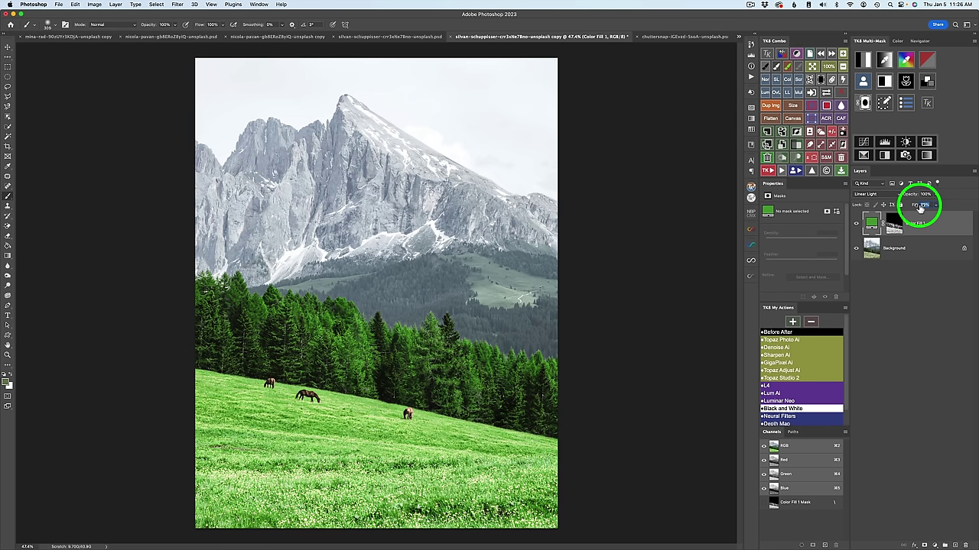
drag(922, 207, 920, 205)
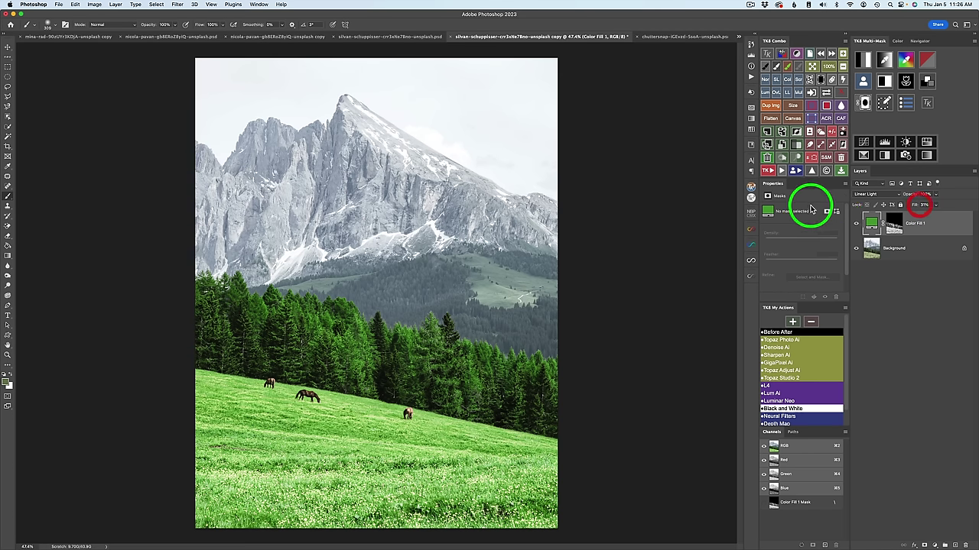
Change the green fill layer's color to the darker green #2f681f and compare the image with the layer hidden and shown.
double_click(873, 222)
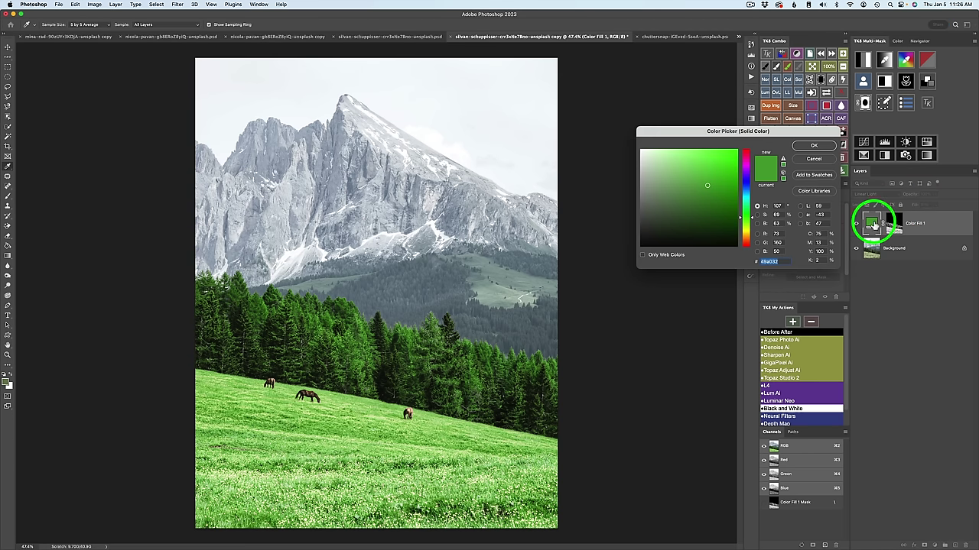
mouse_move(873, 222)
mouse_down()
mouse_move(754, 185)
mouse_move(708, 184)
mouse_move(724, 201)
mouse_move(708, 206)
mouse_up()
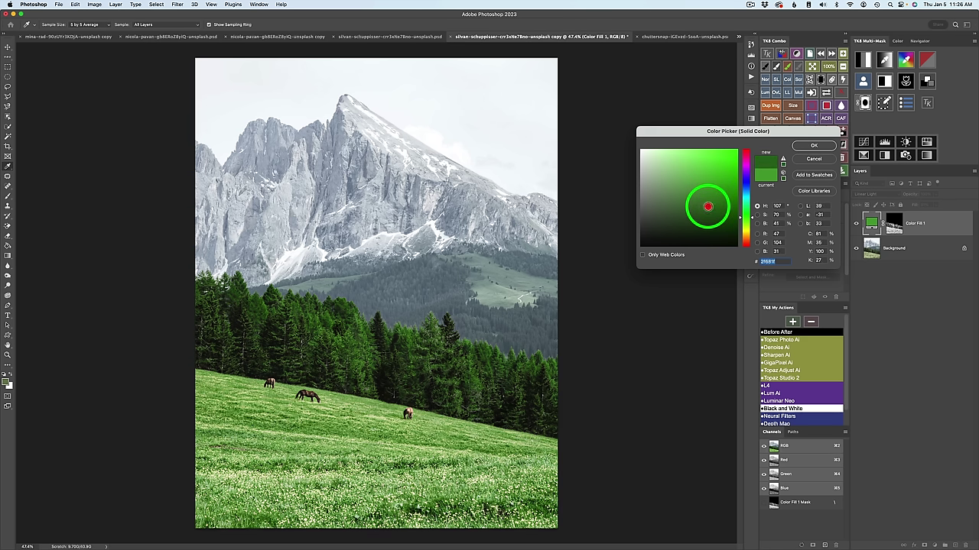
click(812, 147)
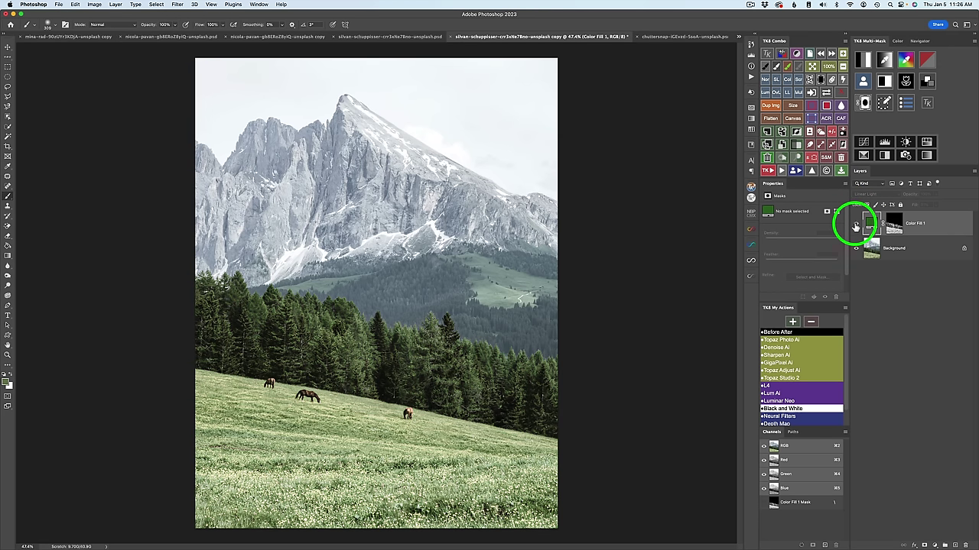
click(855, 223)
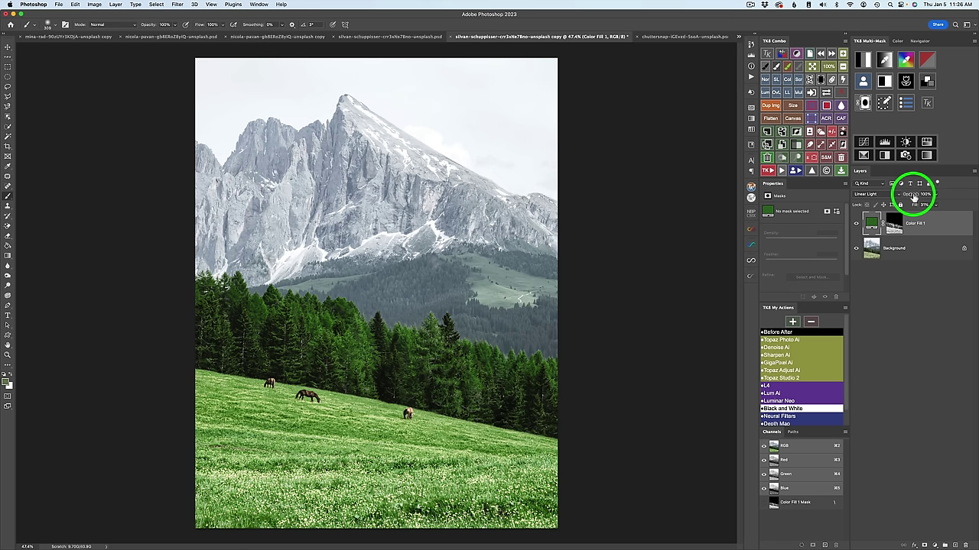
Lower the green fill layer's opacity to 89% and compare the meadow and trees with the layer hidden and shown.
drag(914, 197, 908, 198)
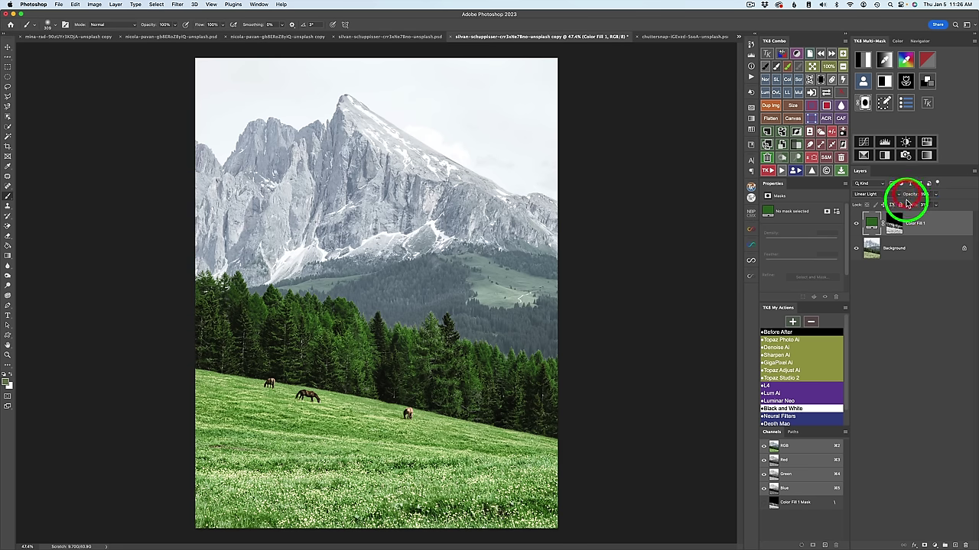
click(856, 224)
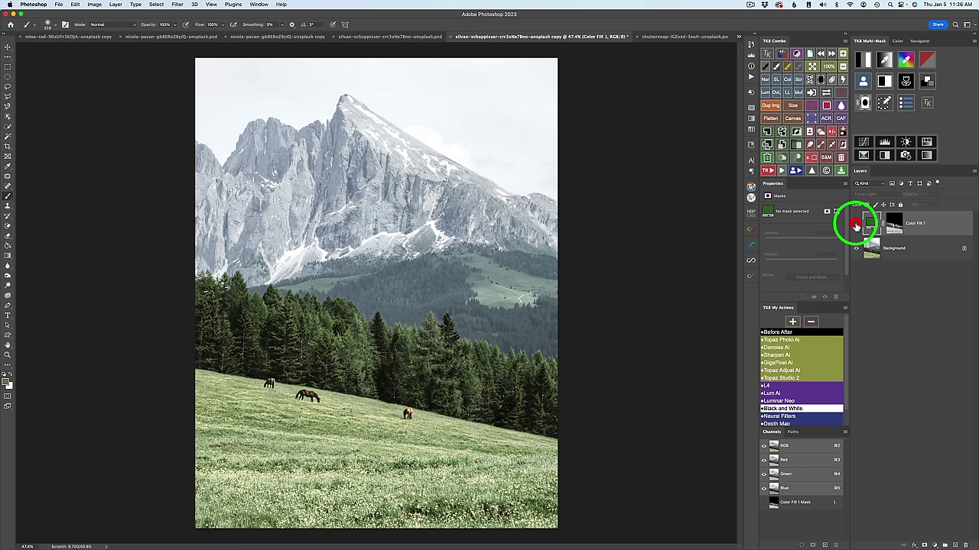
click(856, 224)
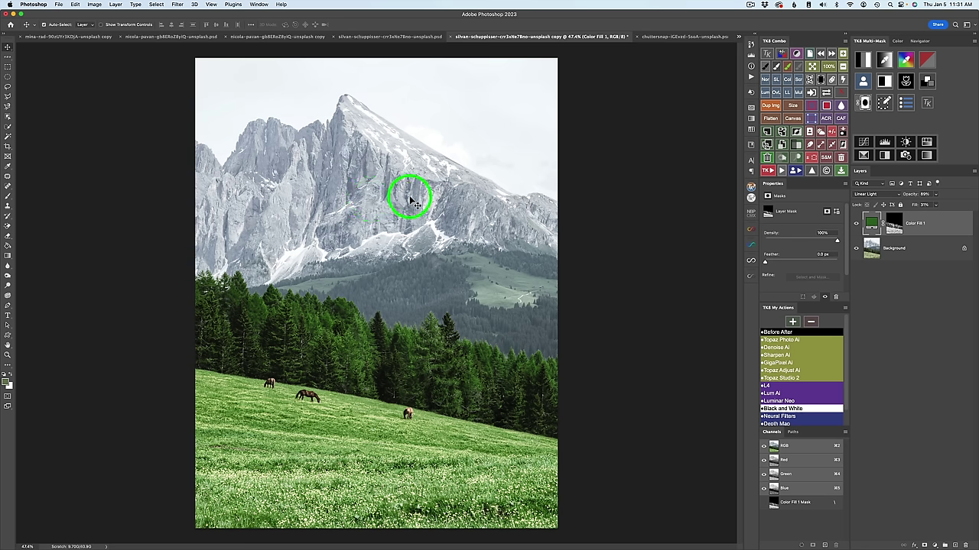
Add a Color Grading layer above the green fill and shift its midtones slightly toward blue.
click(927, 82)
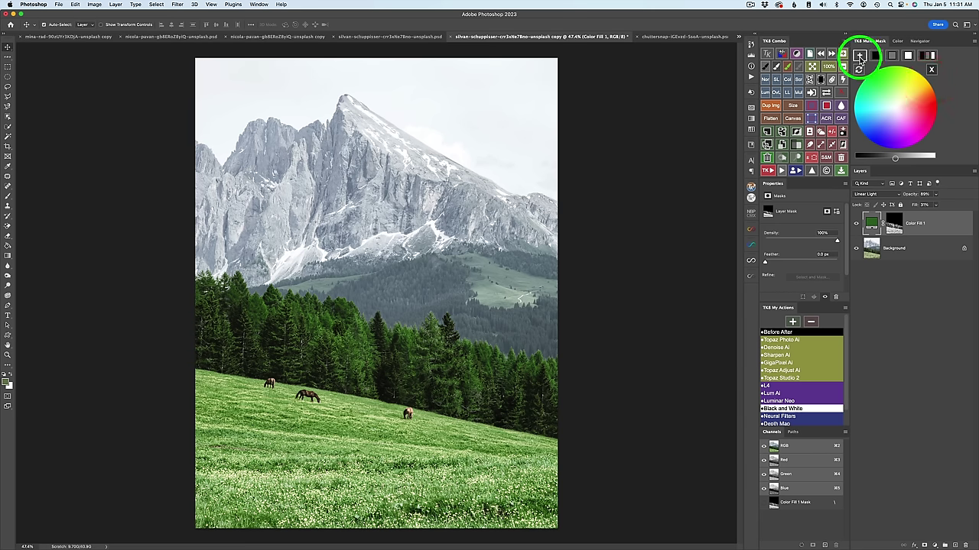
click(860, 58)
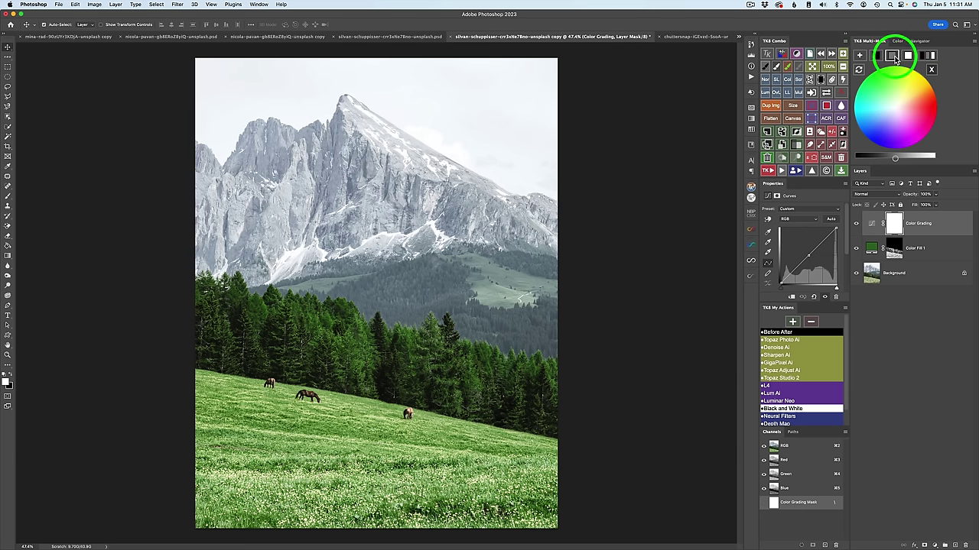
click(892, 57)
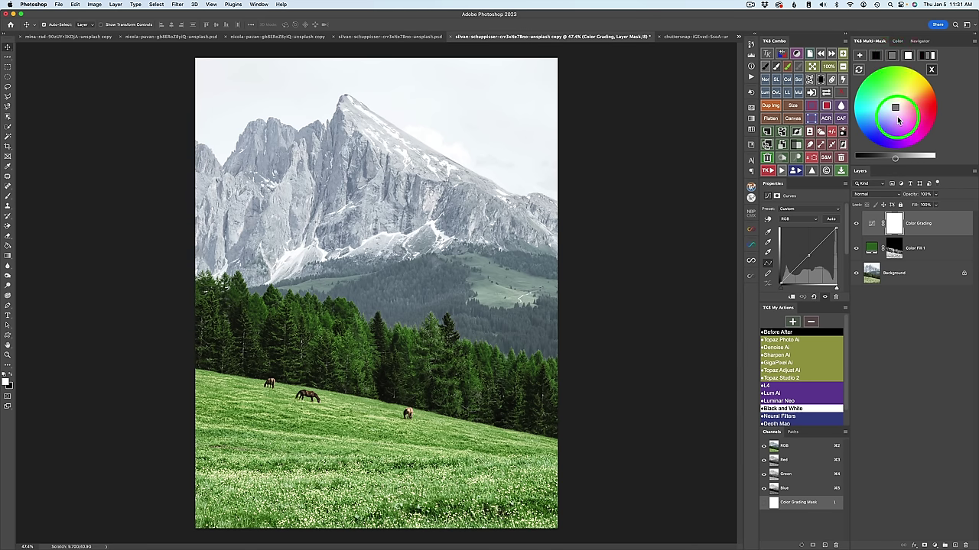
drag(896, 109, 888, 116)
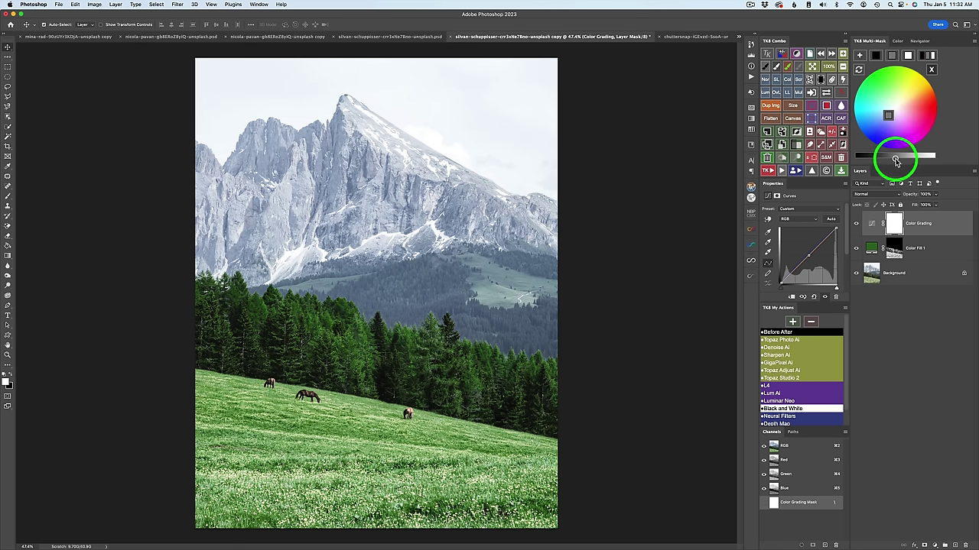
Darken the color grade's midtones slightly, soften their blue tint, and compare the image with and without the grade.
drag(896, 162, 889, 161)
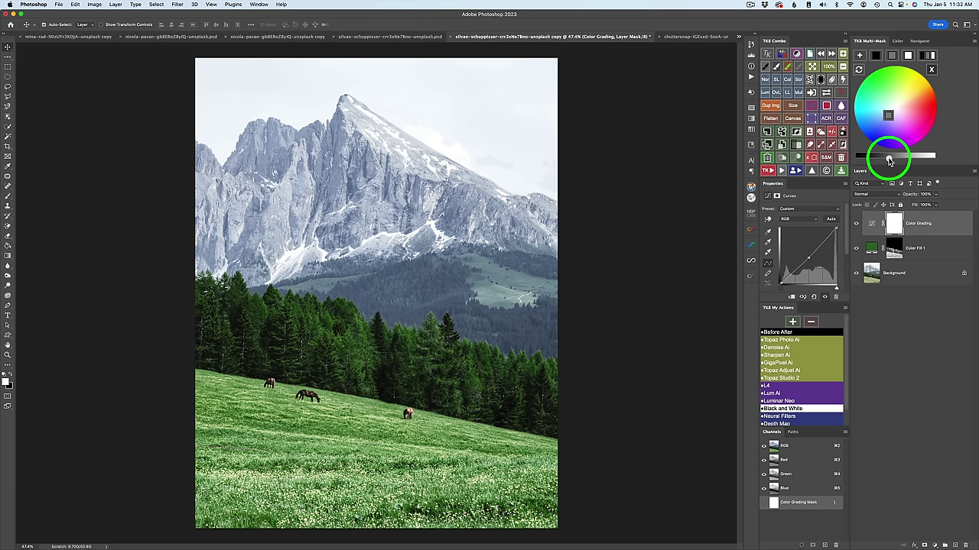
drag(889, 161, 889, 159)
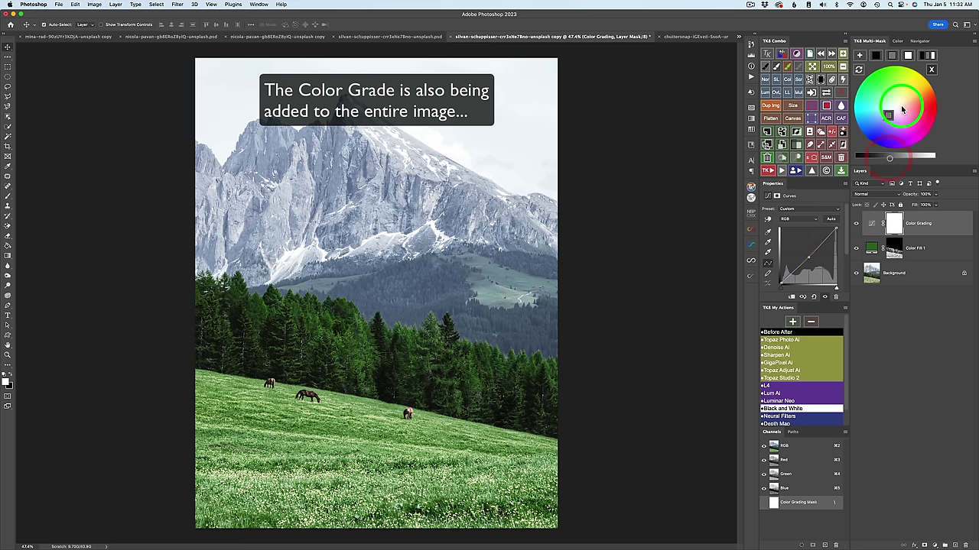
mouse_move(902, 109)
mouse_down()
mouse_move(887, 122)
mouse_move(895, 101)
mouse_move(889, 124)
mouse_move(890, 113)
mouse_up()
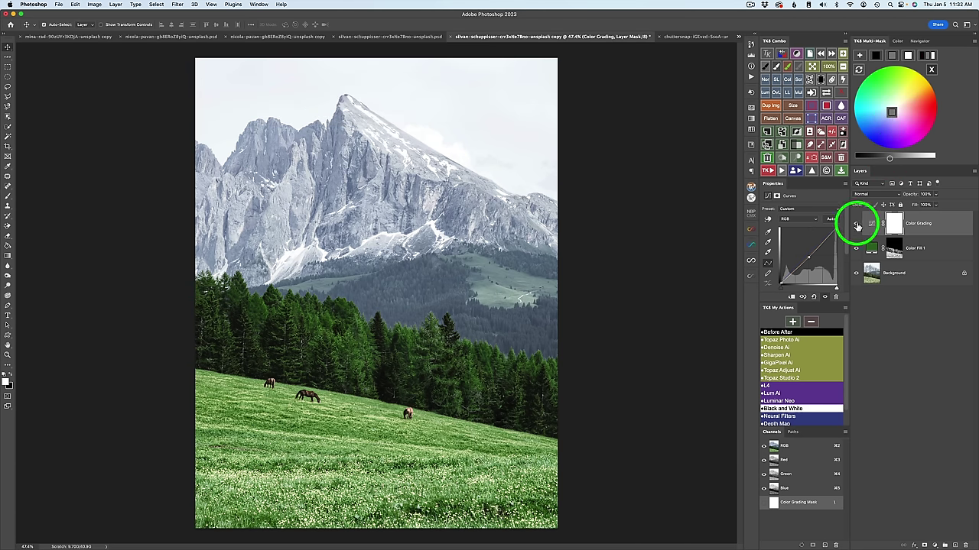
click(857, 226)
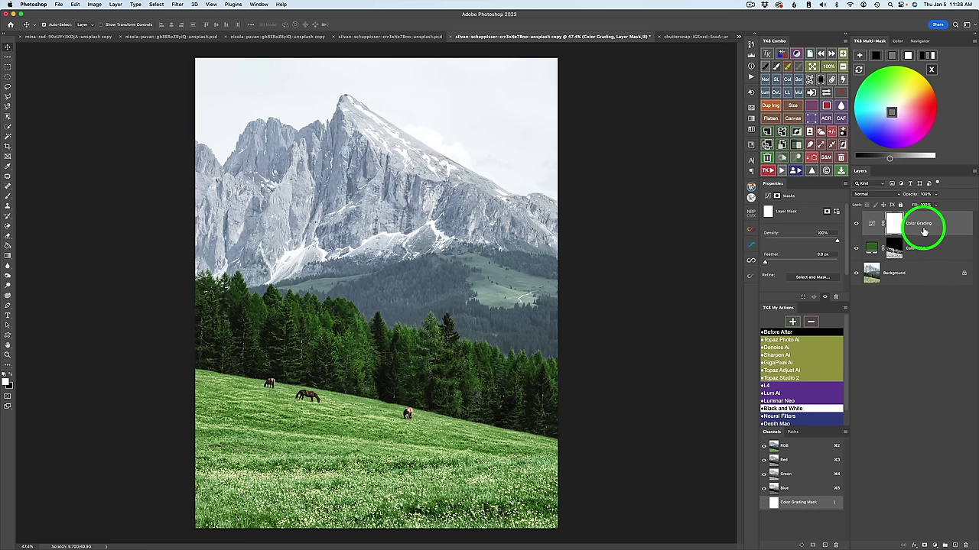
Group the Color Grading and green fill layers with a white layer mask, and compare the image with the group hidden and shown.
shift+click(946, 253)
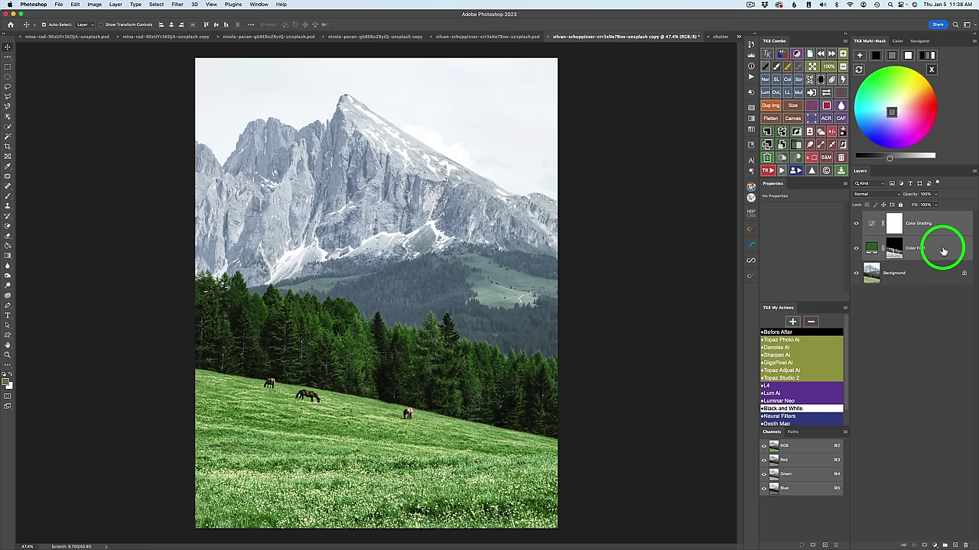
click(799, 146)
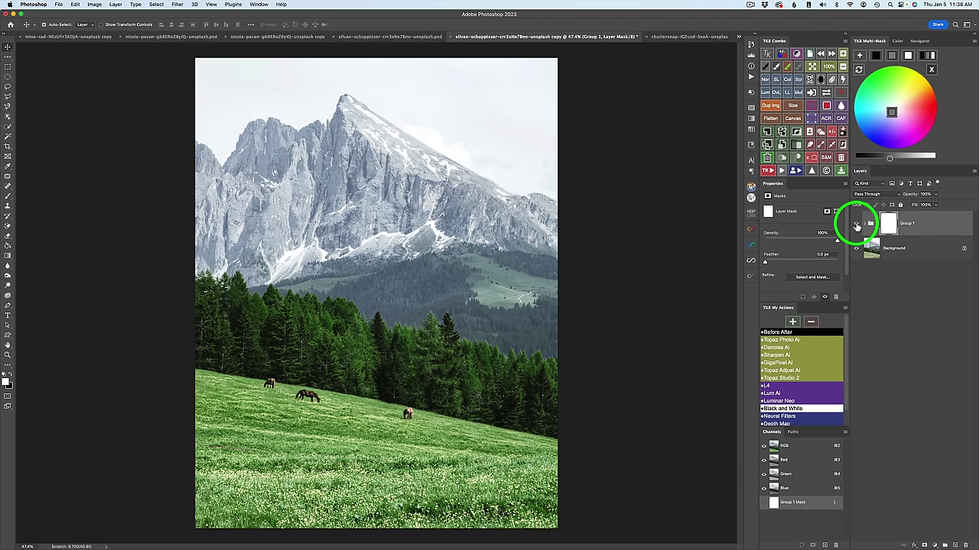
click(857, 226)
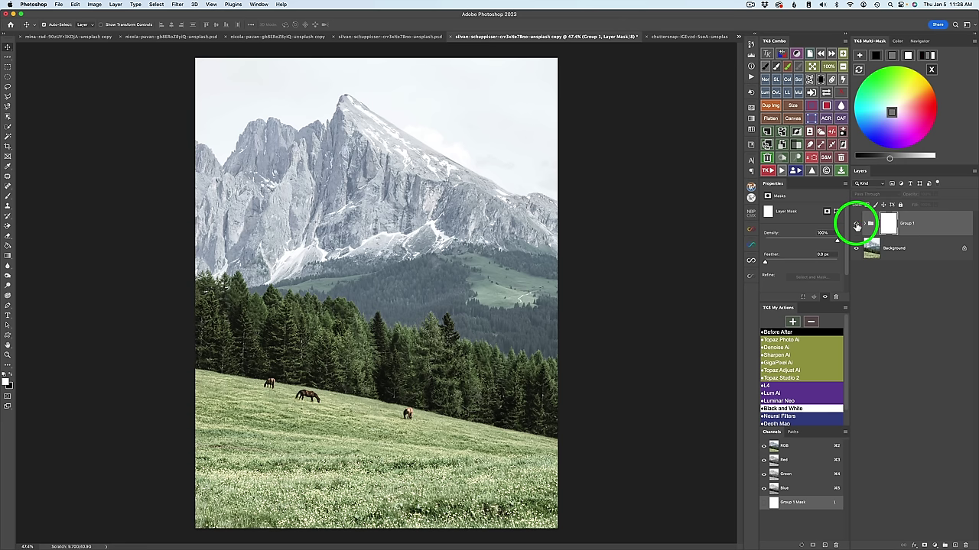
click(857, 226)
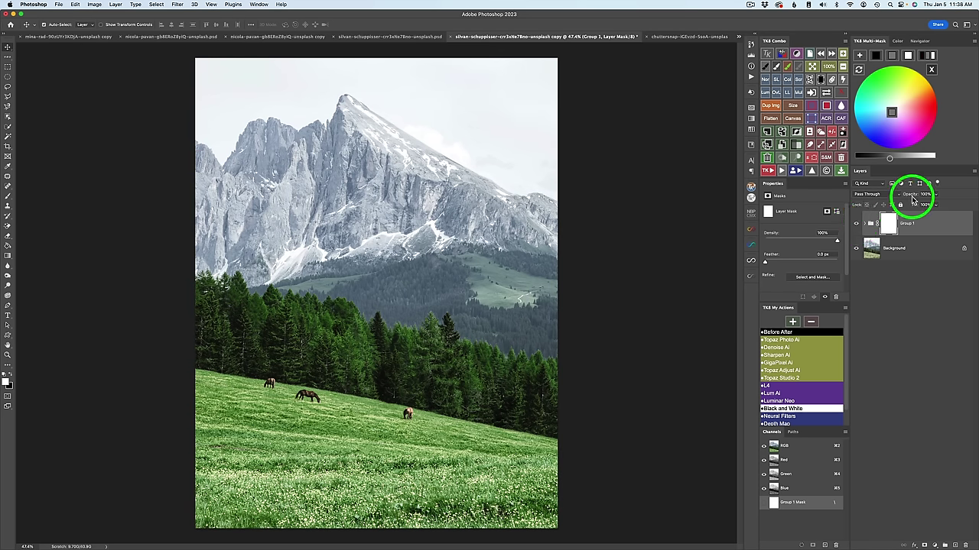
Reduce the adjustment group's opacity slightly and check the mountain scene with the group hidden and shown.
drag(911, 197, 909, 197)
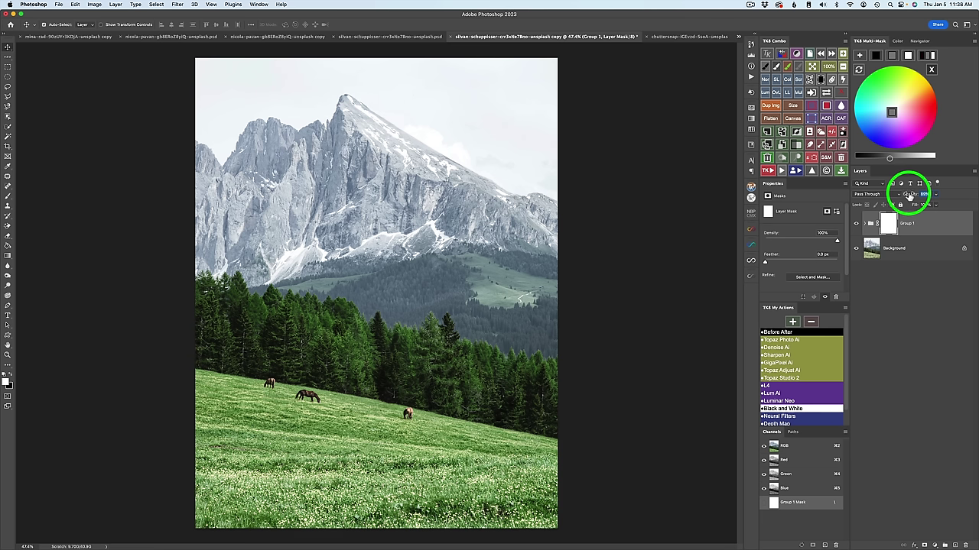
click(856, 224)
click(855, 223)
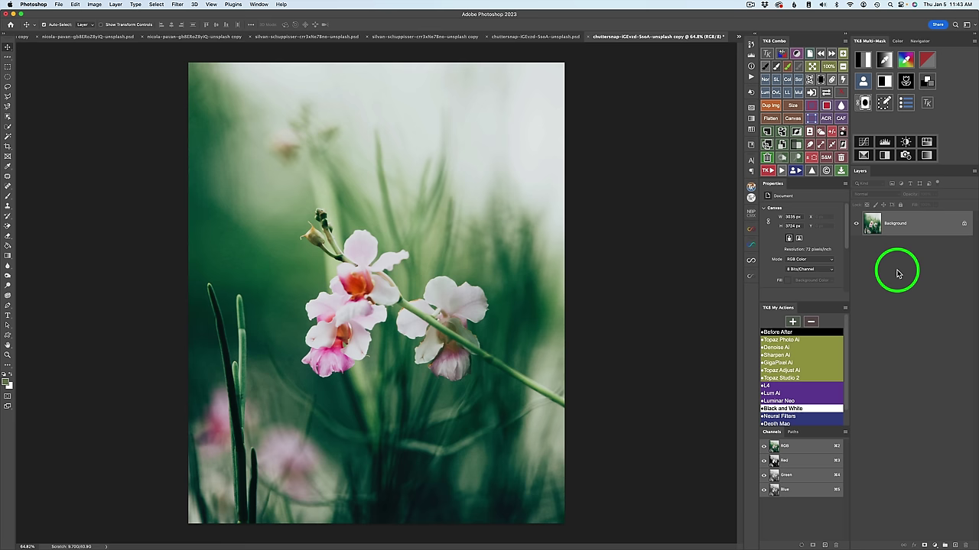
Add a Color Grading layer to the orchid photo and shift its midtones strongly toward blue.
click(929, 81)
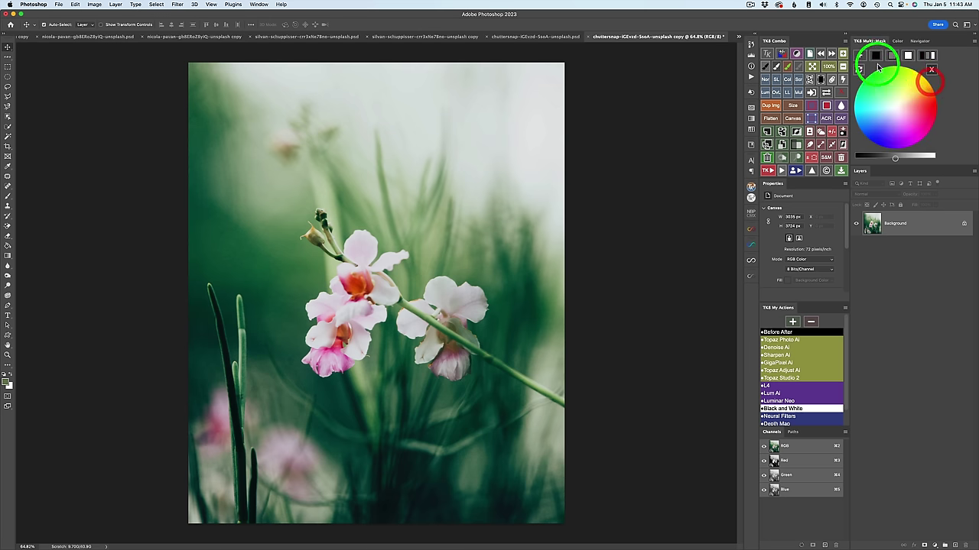
click(861, 58)
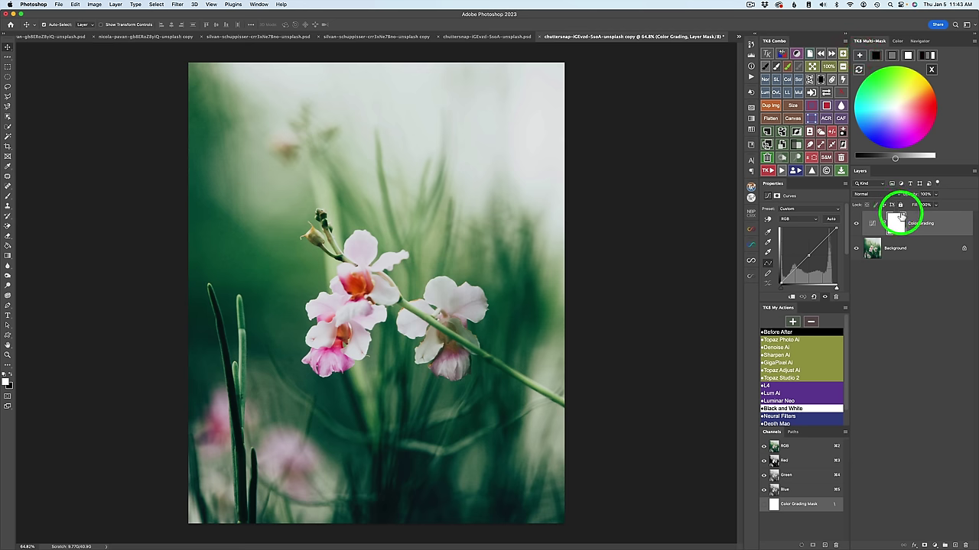
click(893, 56)
click(900, 109)
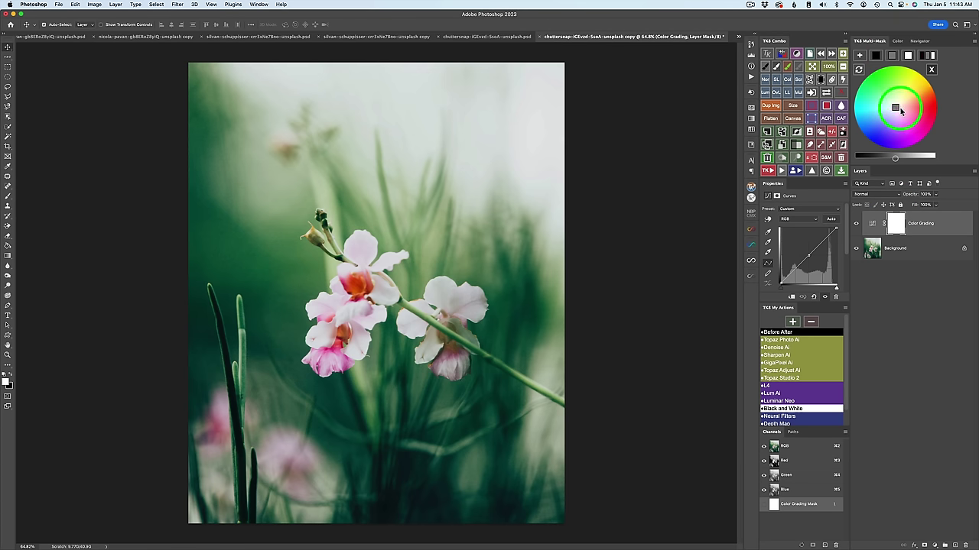
mouse_move(896, 110)
mouse_down()
mouse_move(880, 130)
mouse_move(912, 134)
mouse_move(899, 123)
mouse_move(926, 112)
mouse_move(876, 129)
mouse_move(897, 161)
mouse_up()
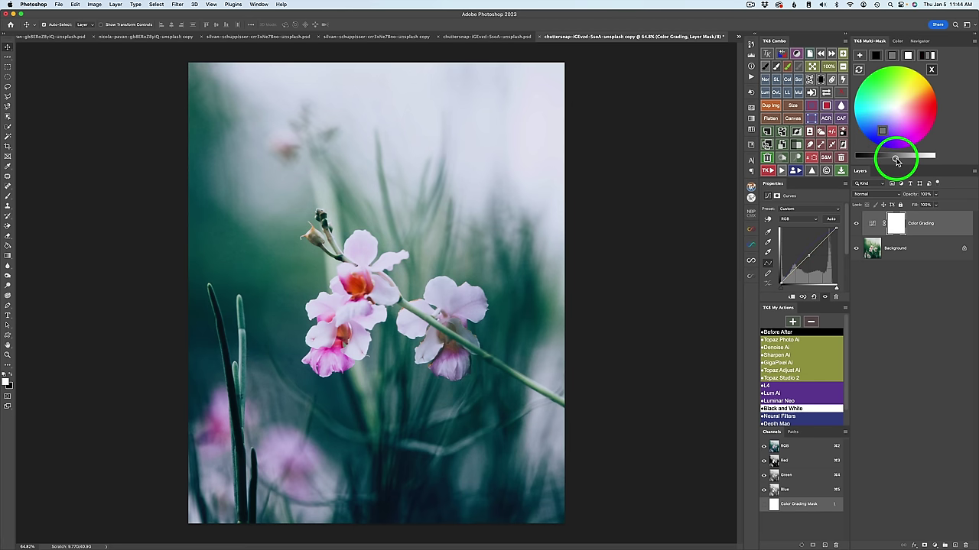
mouse_move(897, 162)
mouse_down()
mouse_move(888, 157)
mouse_move(897, 157)
mouse_up()
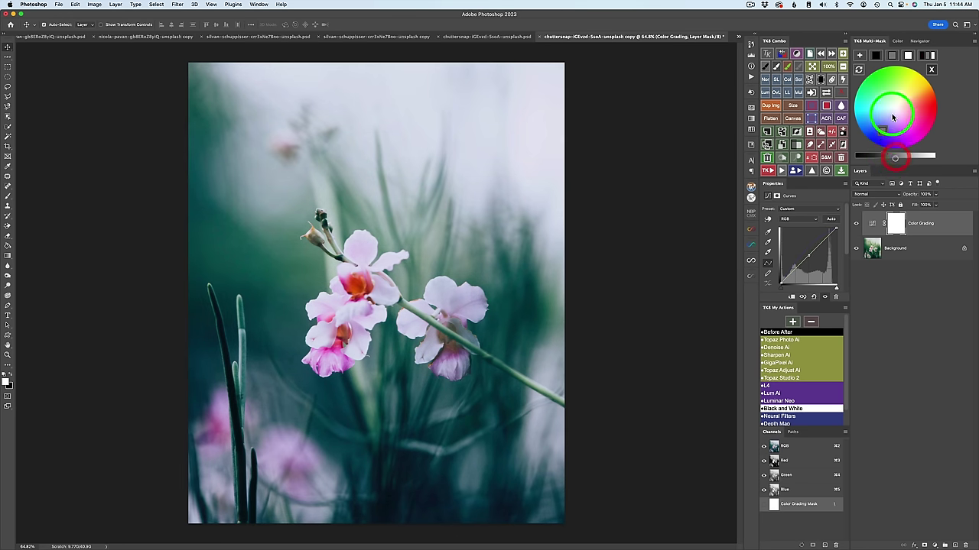
drag(898, 112, 896, 161)
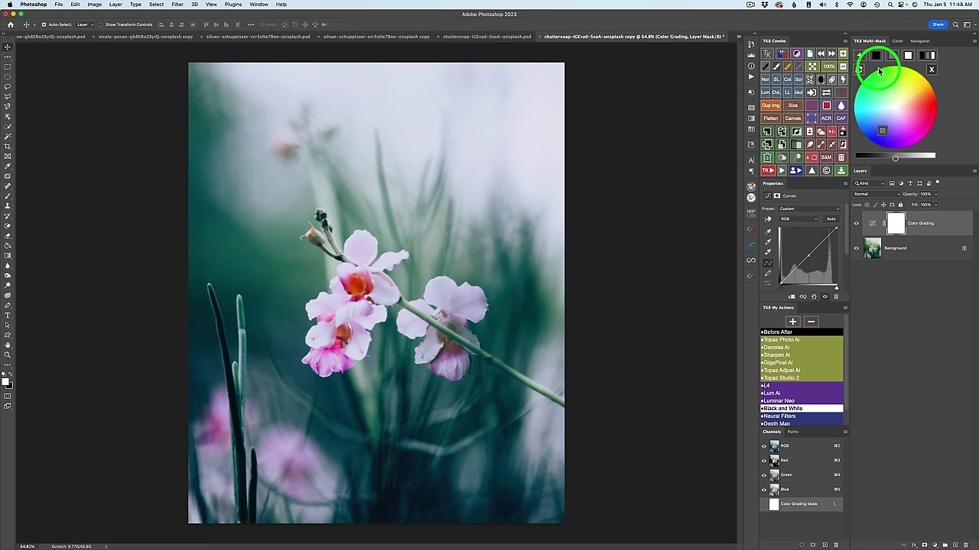
Shift the orchid color grade's shadows strongly toward magenta.
click(876, 55)
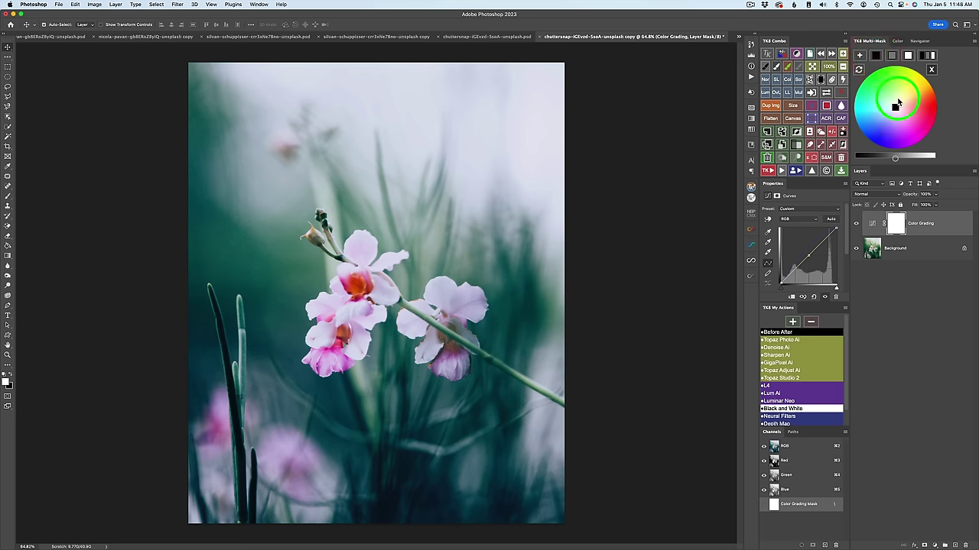
mouse_move(905, 108)
mouse_down()
mouse_move(920, 108)
mouse_move(907, 130)
mouse_move(920, 140)
mouse_up()
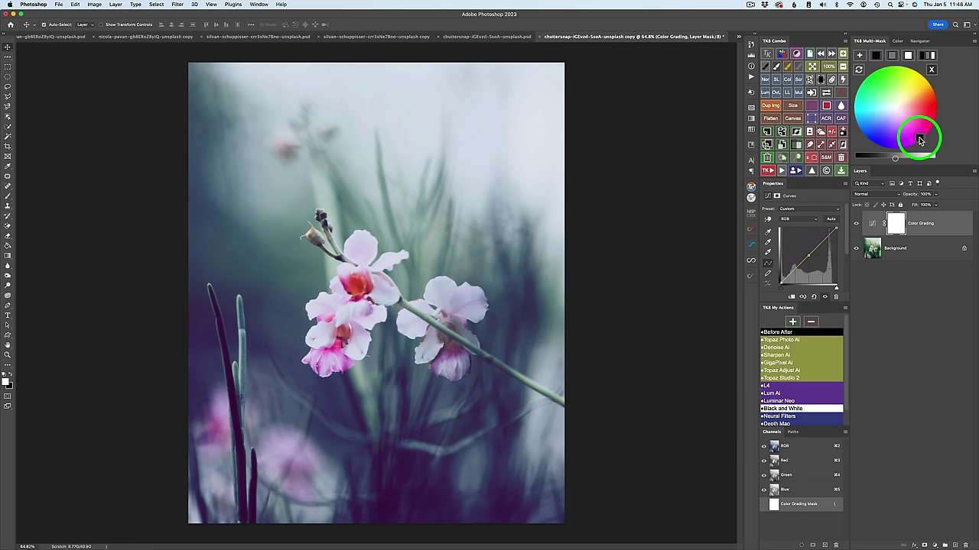
drag(920, 140, 918, 138)
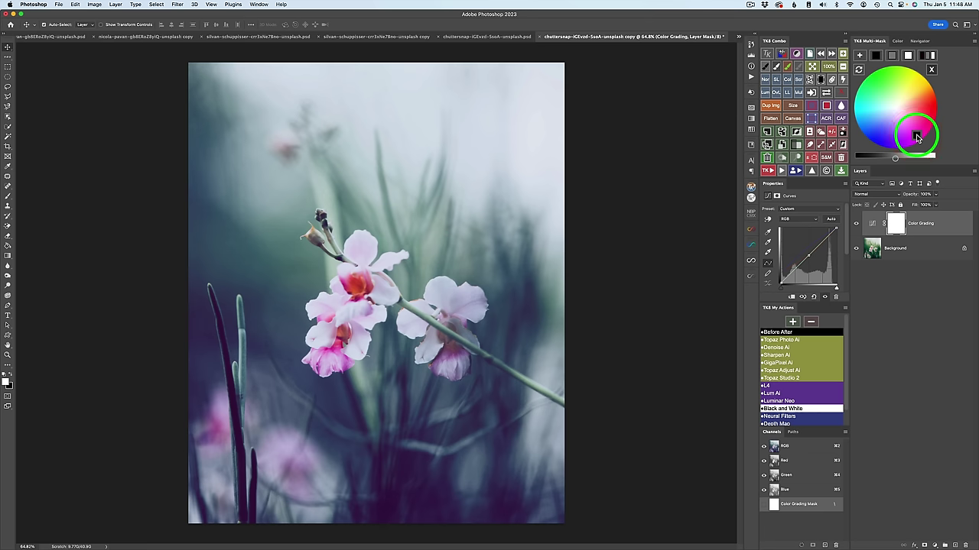
mouse_move(918, 138)
mouse_down()
mouse_move(877, 136)
mouse_move(918, 137)
mouse_up()
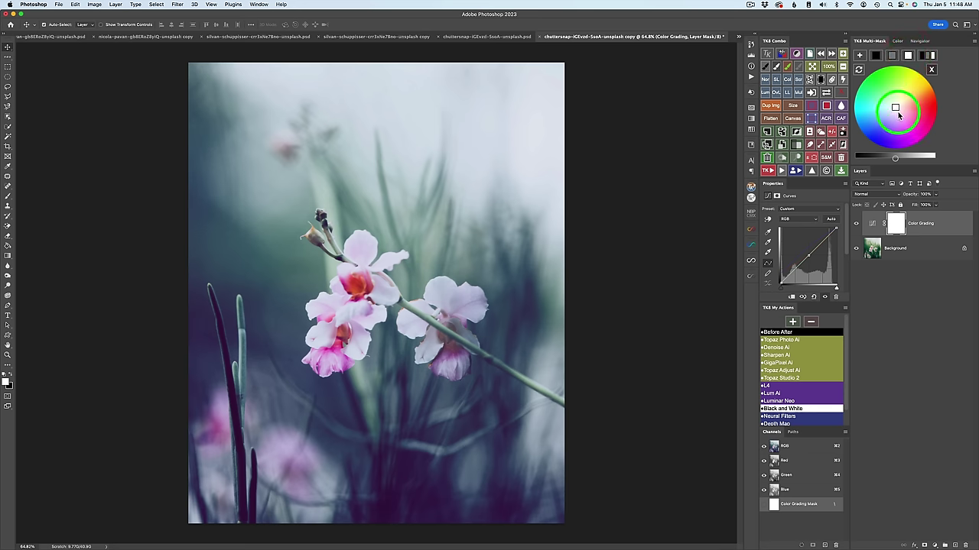
Shift the orchid color grade's highlights moderately toward pink-magenta, keeping the layer opacity at 100%.
drag(894, 108, 909, 117)
click(623, 134)
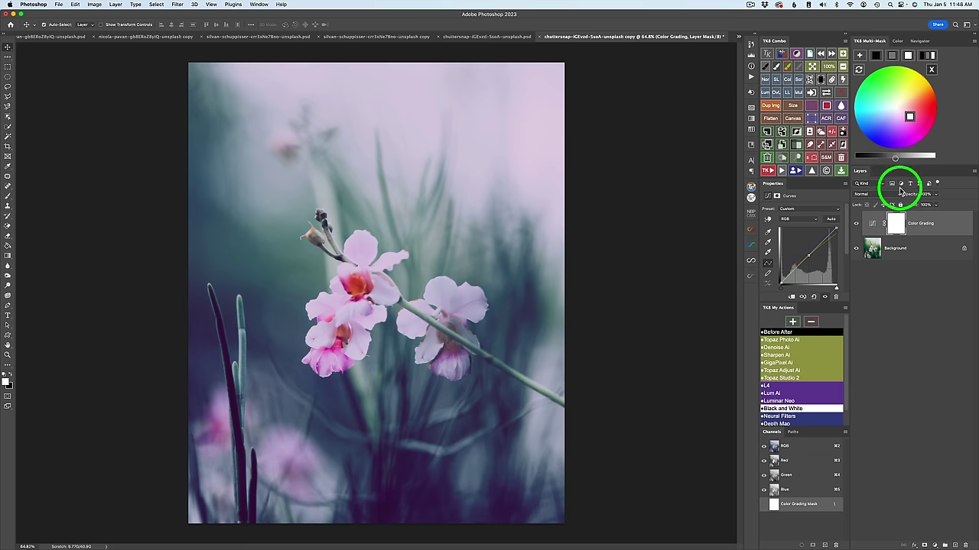
drag(912, 197, 954, 192)
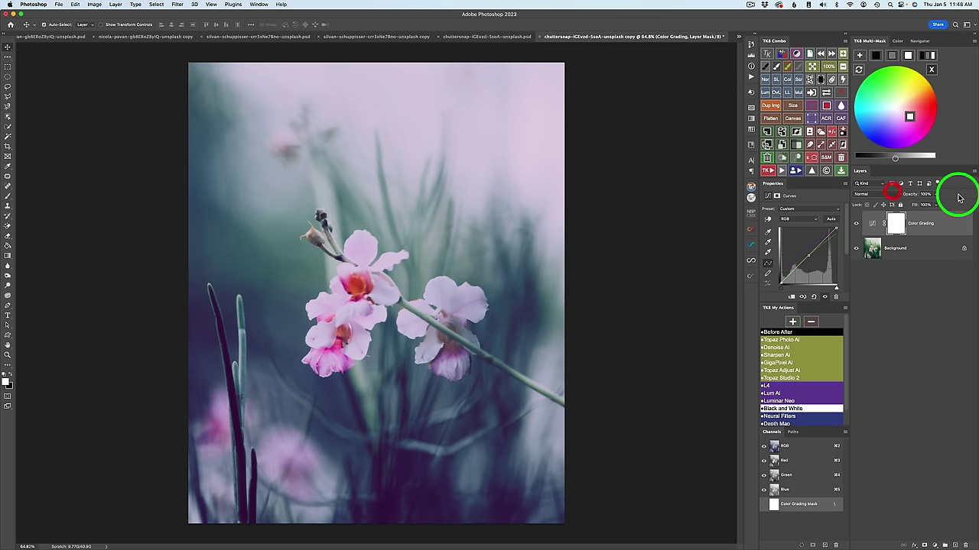
Darken the shadows of the orchid's Color Grading layer slightly.
click(877, 55)
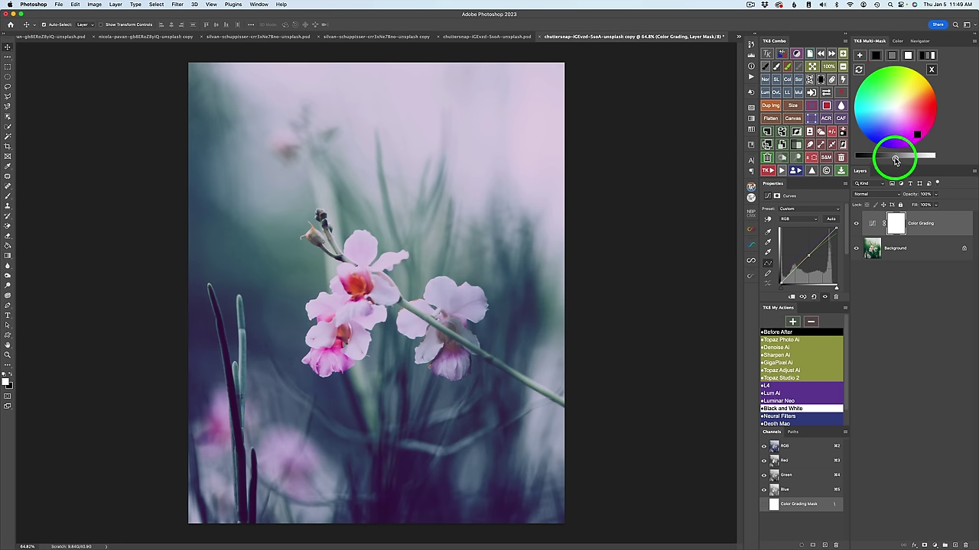
mouse_move(896, 159)
mouse_down()
mouse_move(901, 90)
mouse_move(894, 160)
mouse_up()
drag(893, 159, 931, 57)
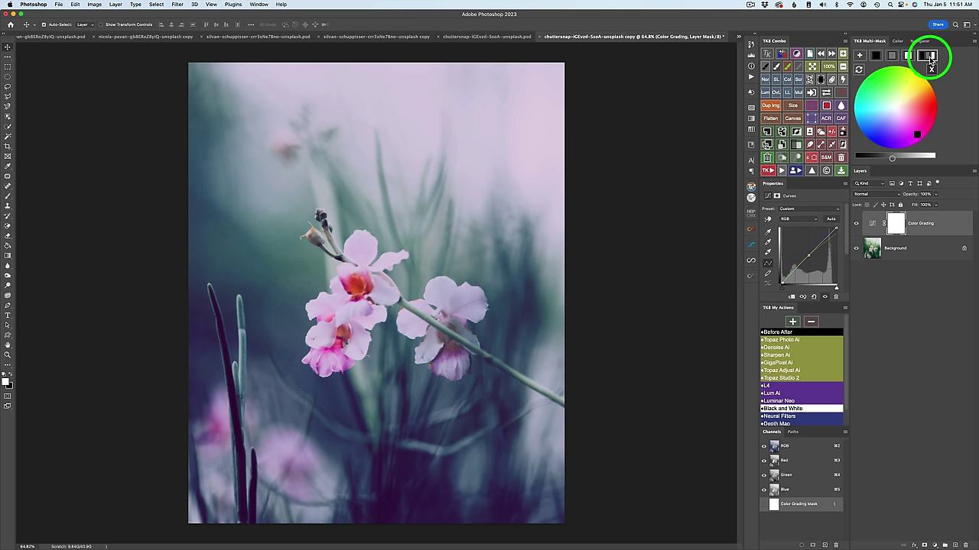